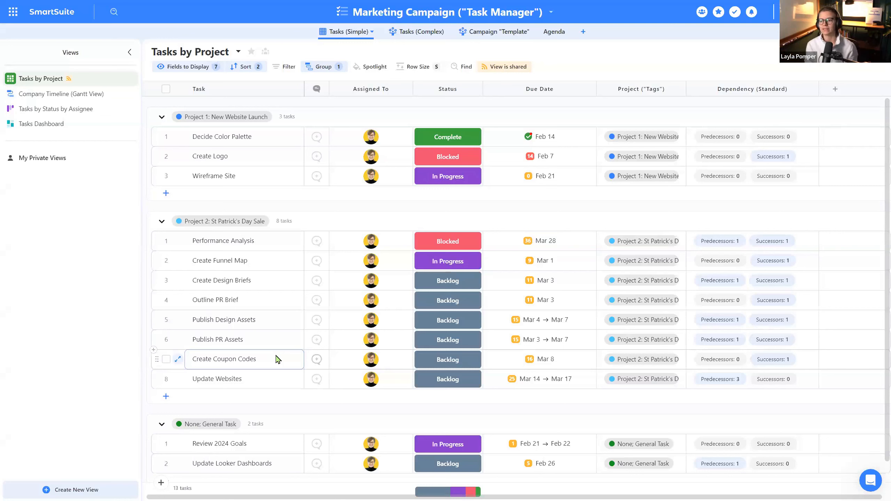
{"action": "left_click", "coordinate": [357, 39]}
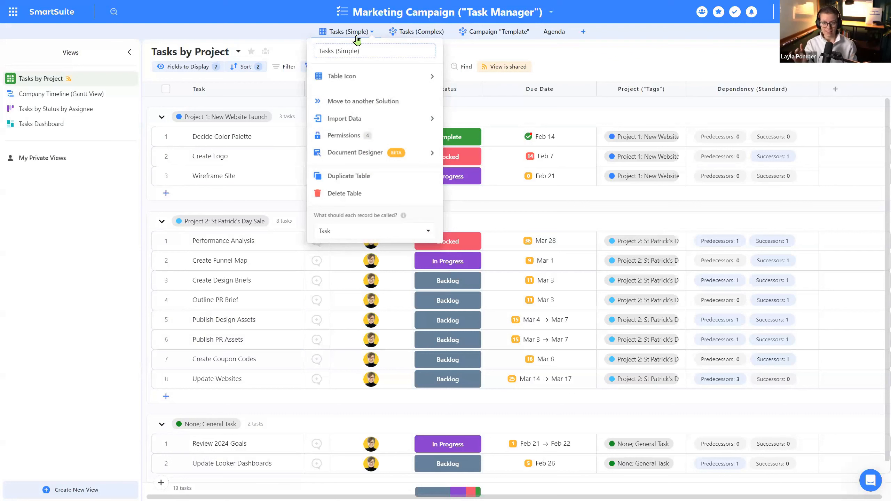
{"action": "left_click", "coordinate": [75, 274]}
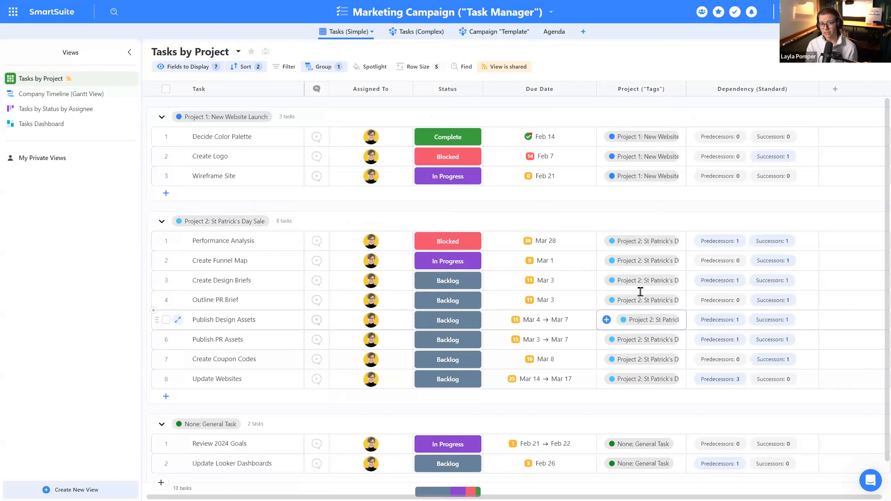
Step: Rename the Project ("Tags") field to Project and save the field settings
{"action": "left_click", "coordinate": [676, 89]}
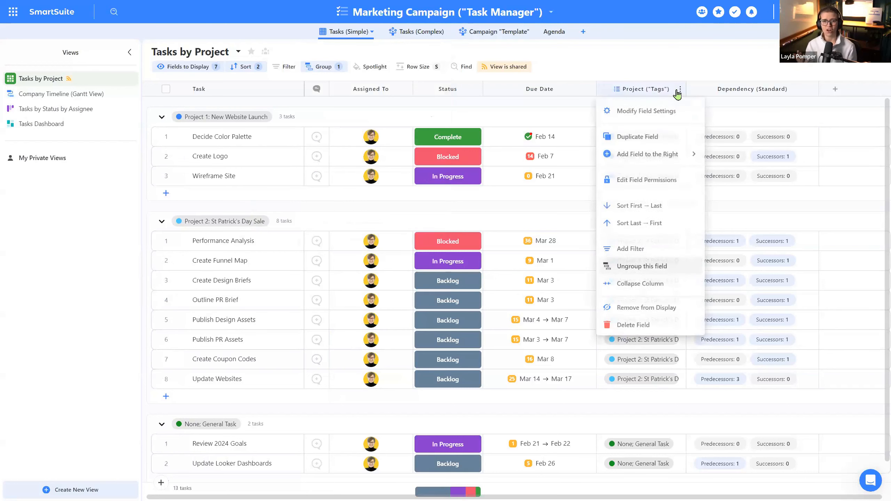
{"action": "left_click", "coordinate": [668, 109]}
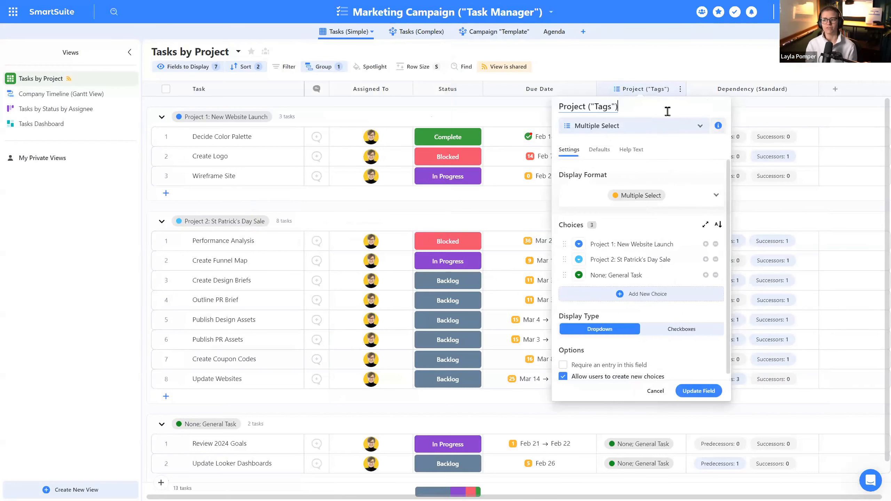
{"action": "left_click_drag", "start_coordinate": [588, 107], "coordinate": [640, 109]}
{"action": "key", "text": "BackSpace"}
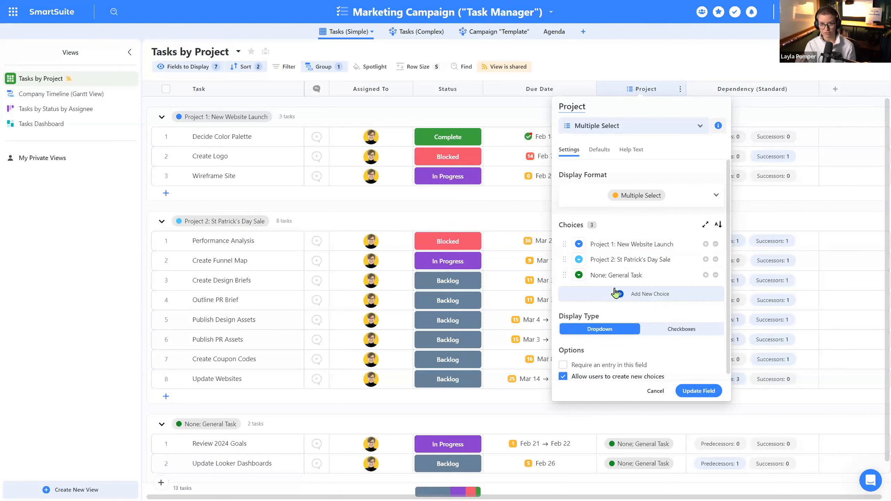
{"action": "left_click", "coordinate": [701, 390]}
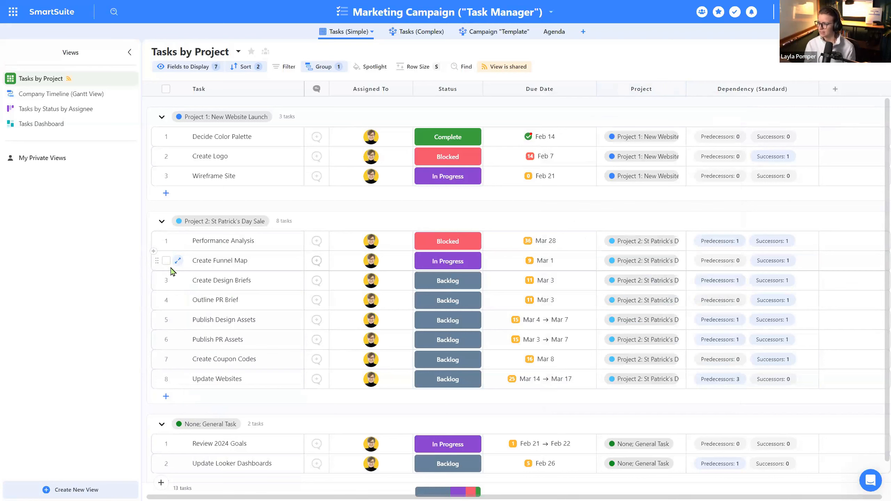
{"action": "left_click", "coordinate": [217, 381]}
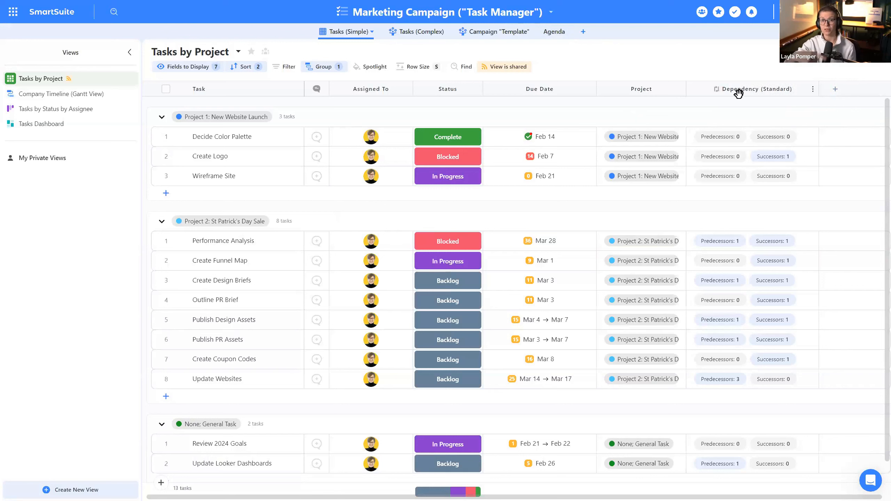
{"action": "left_click", "coordinate": [828, 96]}
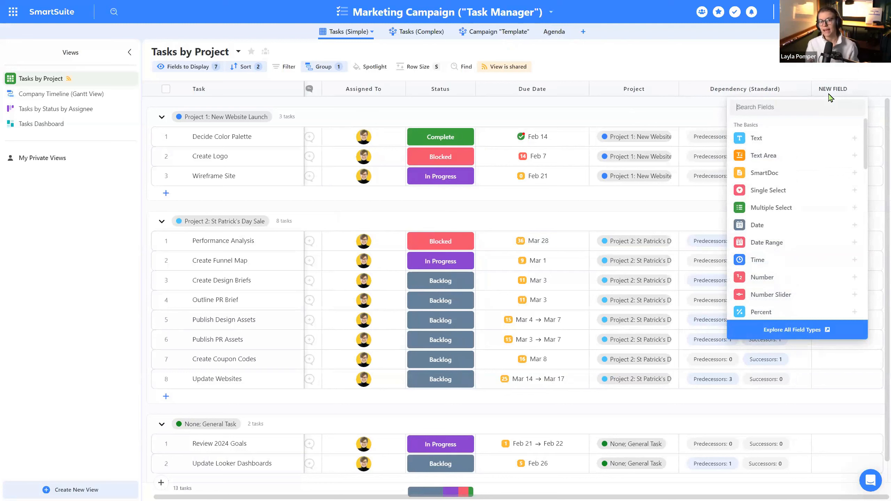
{"action": "left_click", "coordinate": [793, 73]}
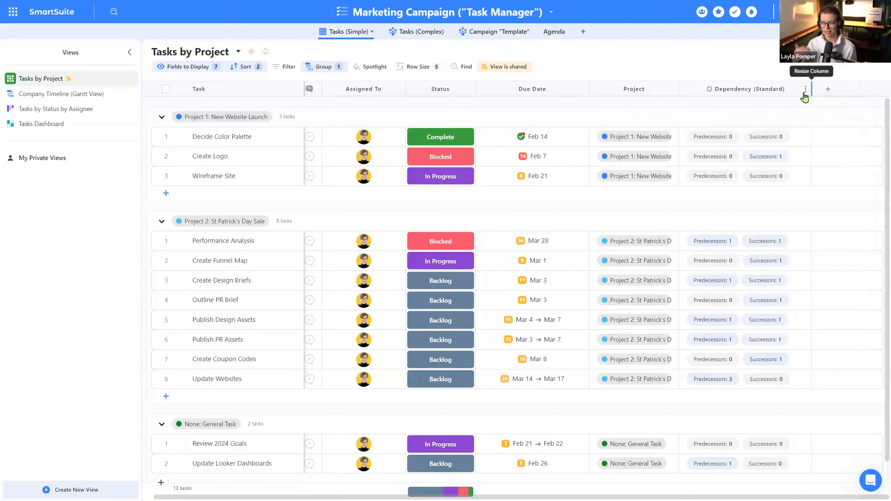
Step: Review the field type and Gantt due date setting of the Dependency (Standard) field without changing anything
{"action": "left_click", "coordinate": [805, 92]}
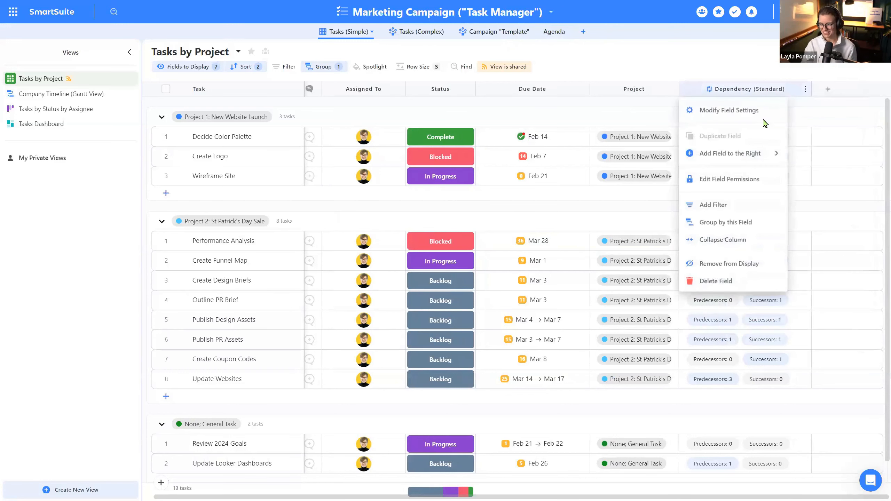
{"action": "left_click", "coordinate": [756, 111]}
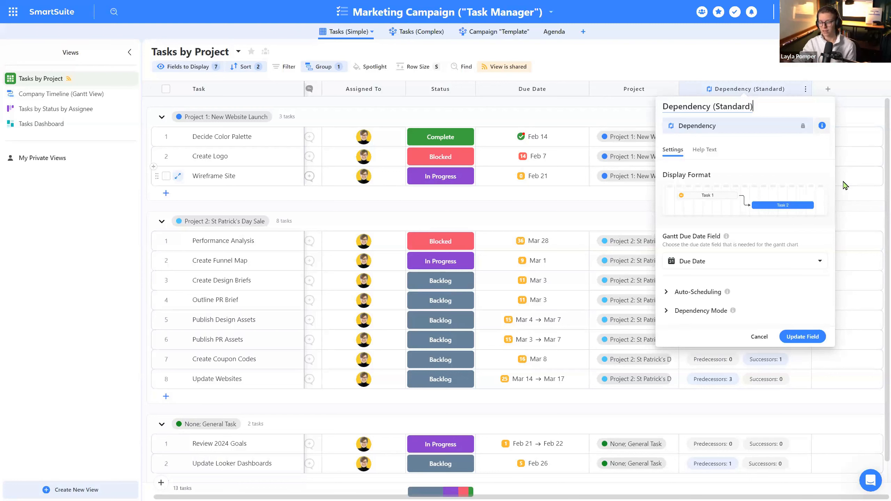
{"action": "left_click_drag", "start_coordinate": [736, 129], "coordinate": [682, 137]}
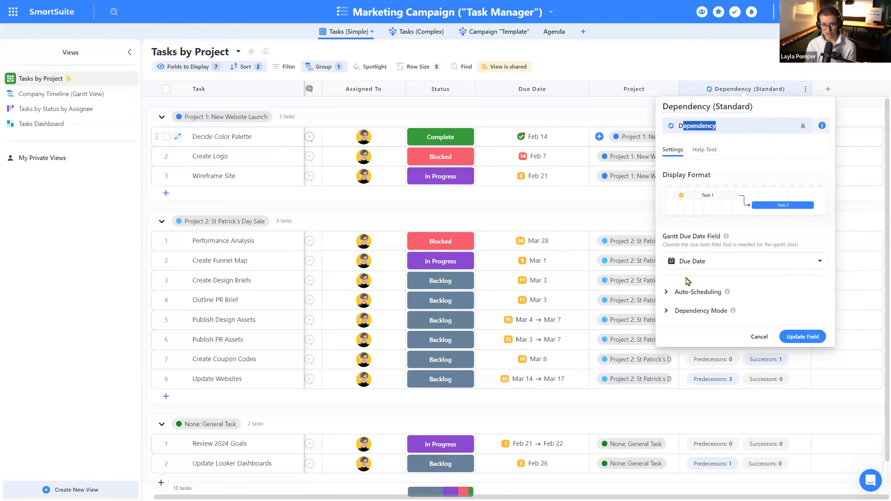
{"action": "left_click", "coordinate": [756, 338]}
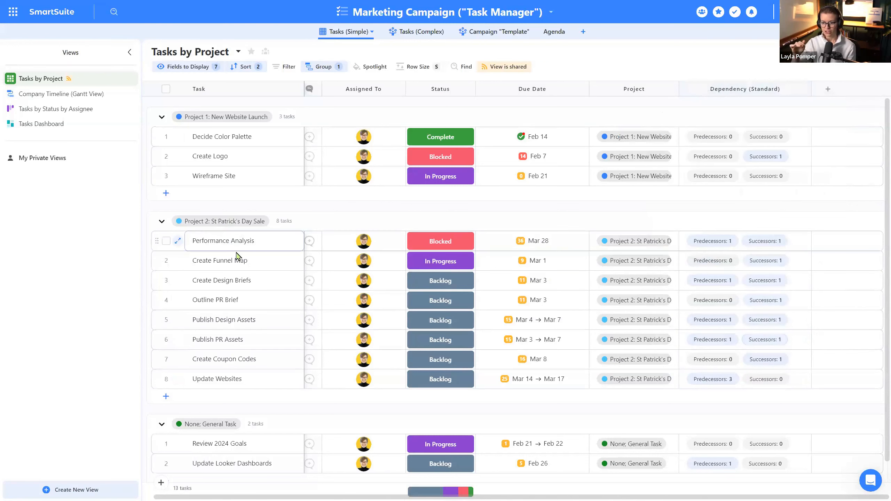
Step: Compare the Create Design Briefs and Publish Design Assets task rows in the St Patrick's Day Sale project
{"action": "mouse_move", "coordinate": [238, 405]}
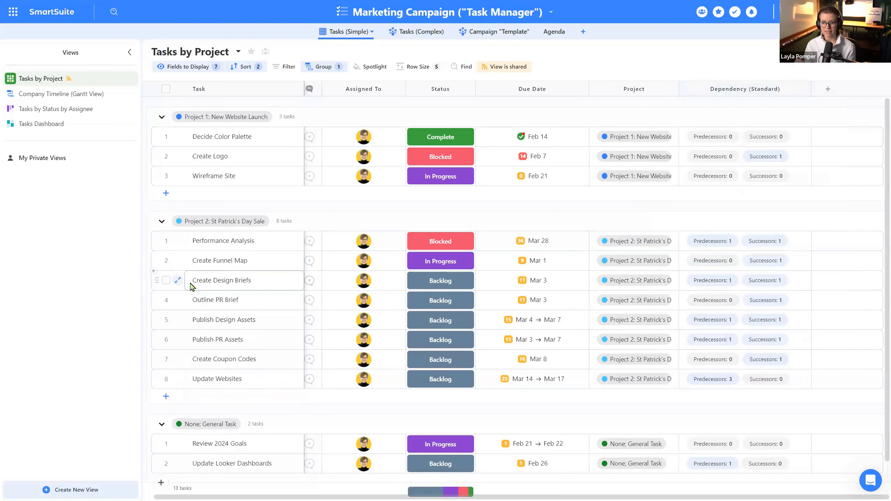
{"action": "left_click", "coordinate": [246, 285]}
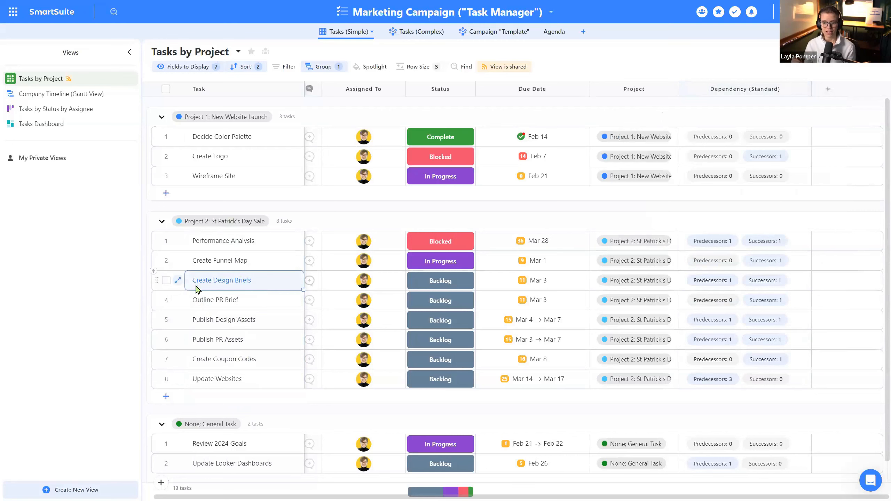
{"action": "left_click", "coordinate": [231, 324]}
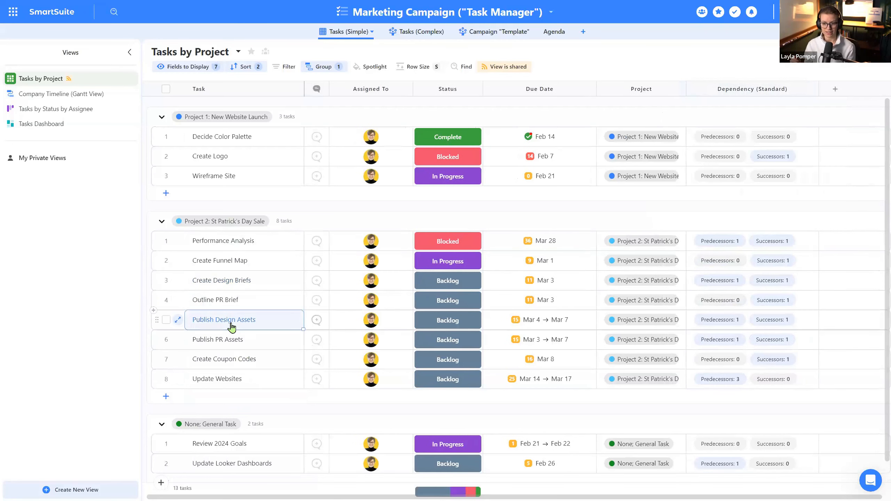
{"action": "left_click", "coordinate": [229, 281]}
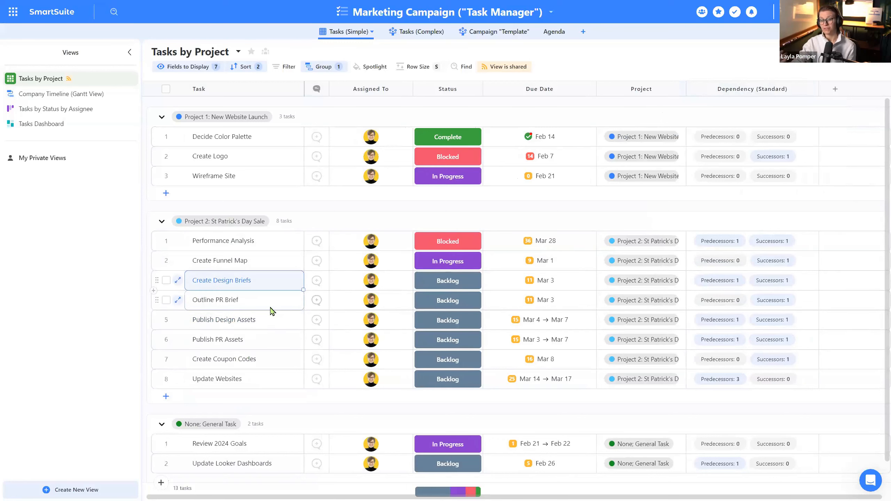
{"action": "left_click", "coordinate": [264, 330]}
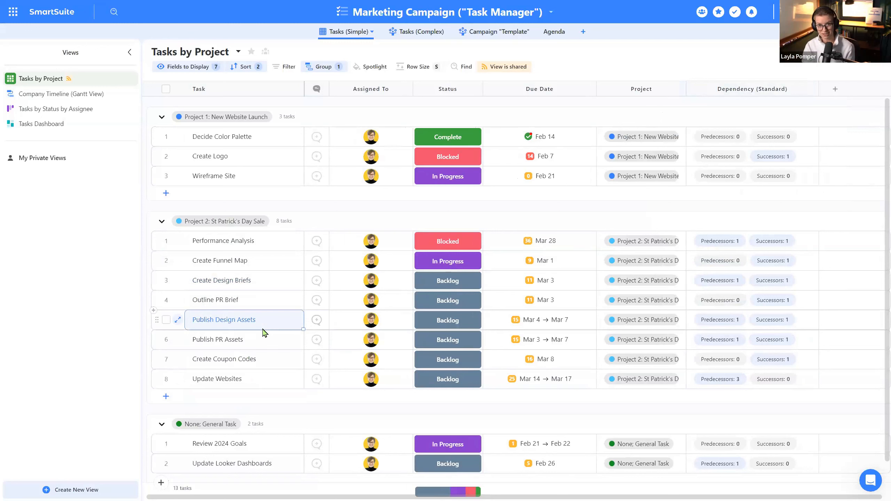
{"action": "left_click", "coordinate": [266, 289]}
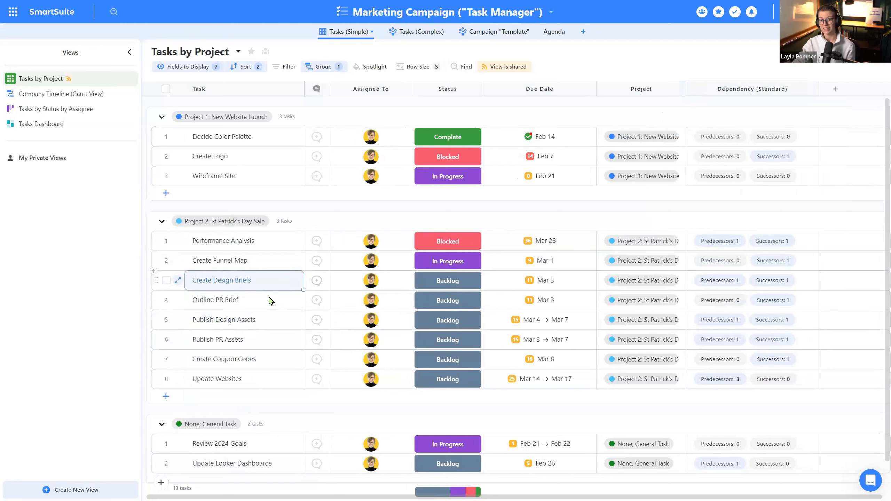
{"action": "left_click", "coordinate": [272, 322]}
{"action": "left_click", "coordinate": [268, 287]}
{"action": "left_click", "coordinate": [270, 325]}
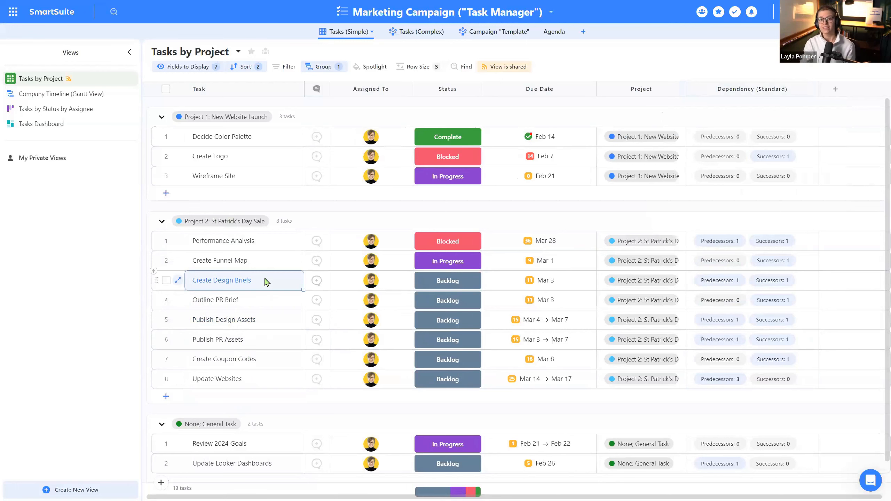
Step: View the predecessor and successor dependencies of the Create Design Briefs task and close the details
{"action": "left_click", "coordinate": [740, 283]}
{"action": "left_click", "coordinate": [740, 283]}
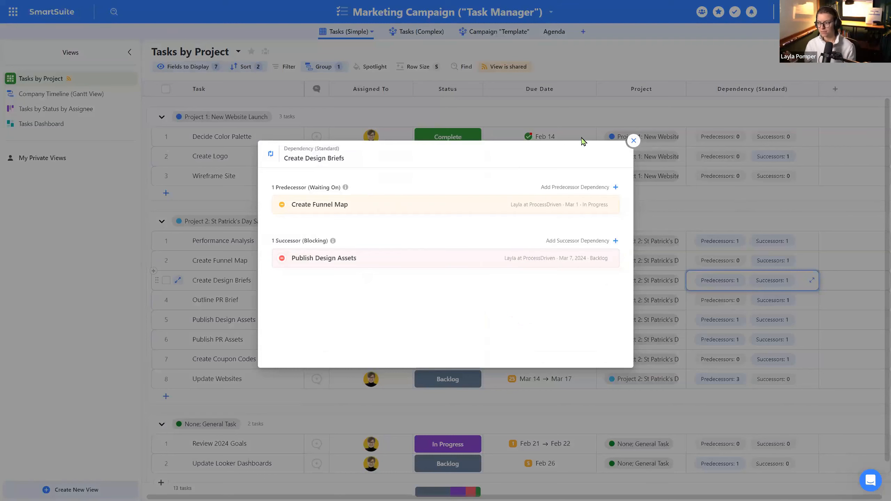
{"action": "left_click", "coordinate": [811, 121]}
Step: Examine the auto-scheduling, dependency mode and Gantt due date options of the Dependency (Standard) field, leaving them unchanged
{"action": "left_click", "coordinate": [810, 90]}
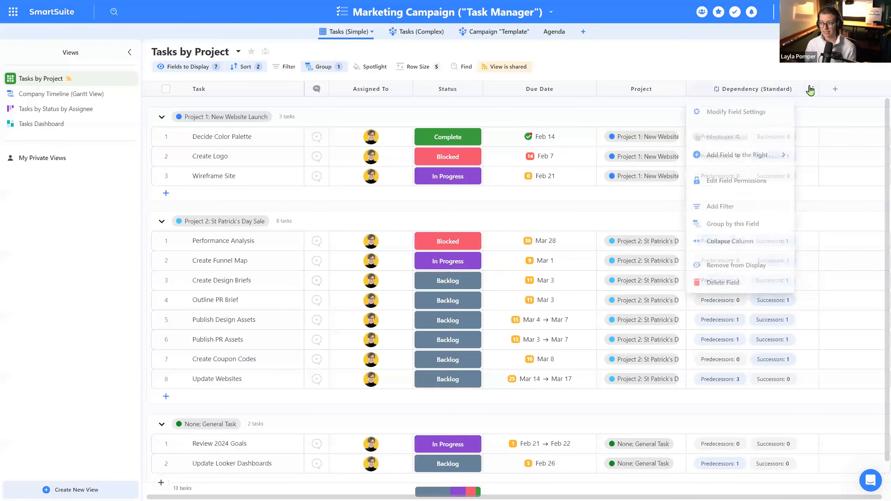
{"action": "left_click", "coordinate": [714, 112]}
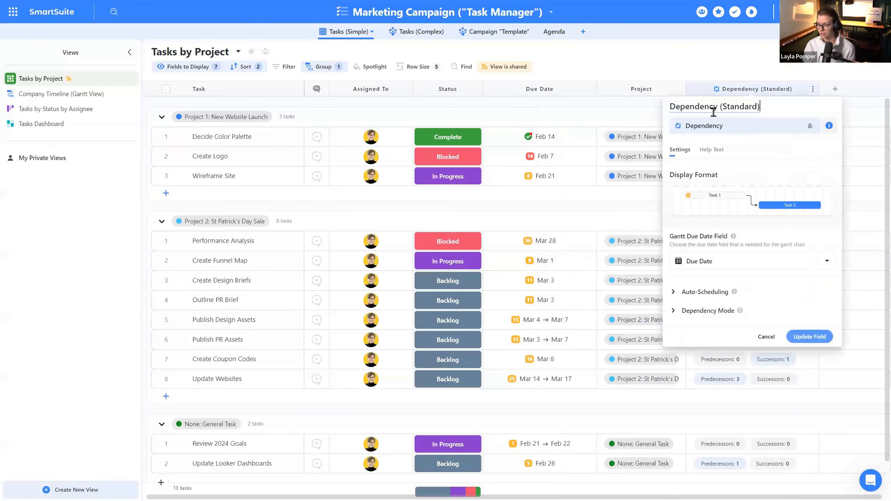
{"action": "left_click", "coordinate": [675, 289]}
{"action": "left_click", "coordinate": [673, 346]}
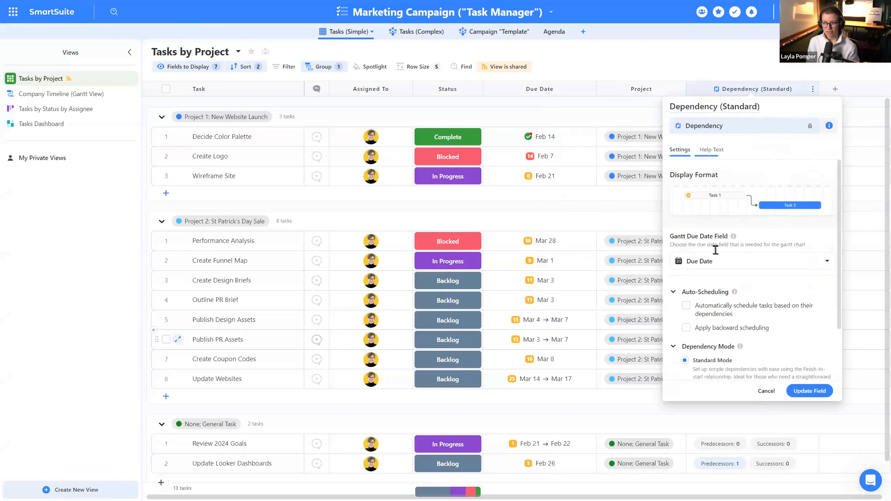
{"action": "left_click", "coordinate": [734, 270]}
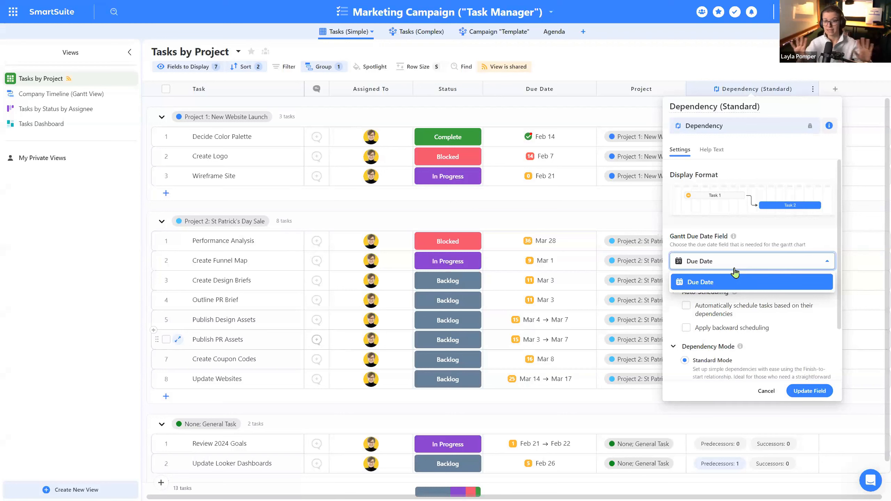
{"action": "left_click", "coordinate": [715, 242]}
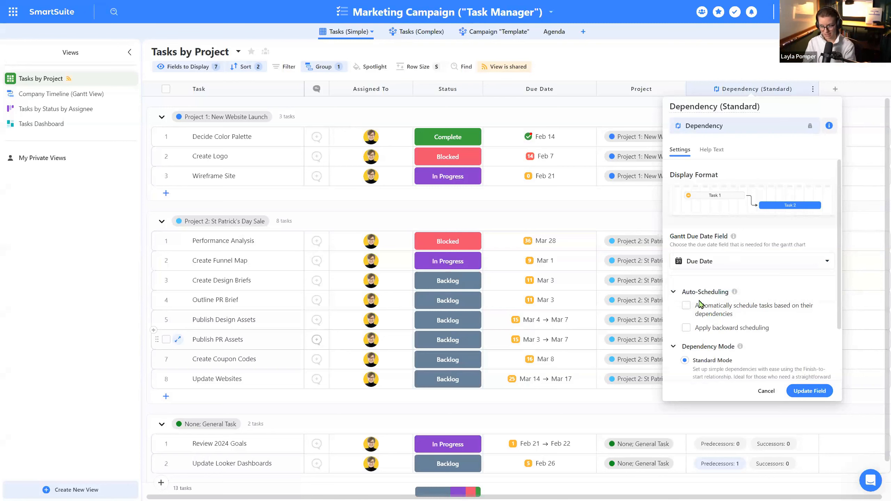
{"action": "left_click", "coordinate": [334, 206]}
{"action": "left_click", "coordinate": [280, 261]}
{"action": "left_click", "coordinate": [263, 283]}
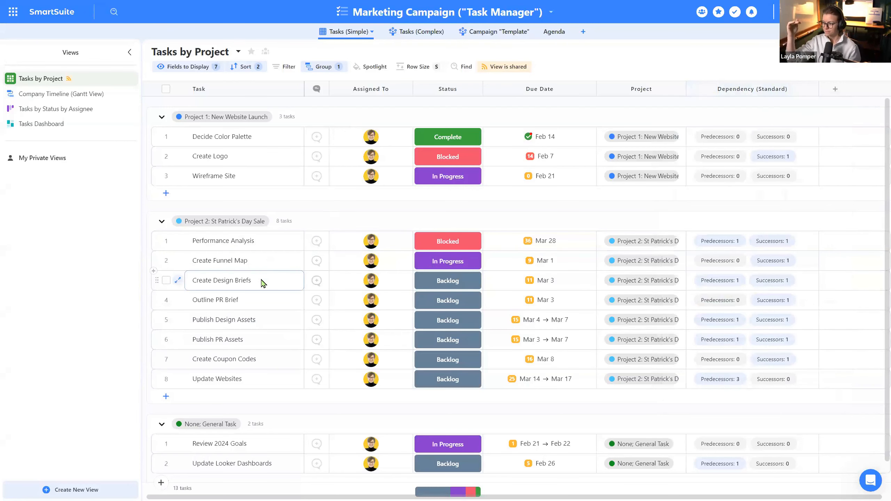
{"action": "left_click", "coordinate": [237, 261]}
{"action": "left_click", "coordinate": [236, 343]}
{"action": "left_click", "coordinate": [281, 379]}
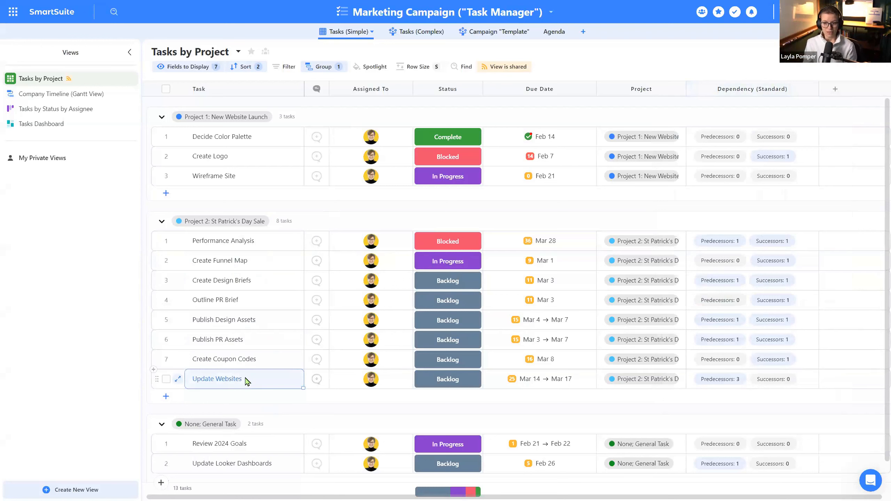
{"action": "left_click", "coordinate": [257, 322]}
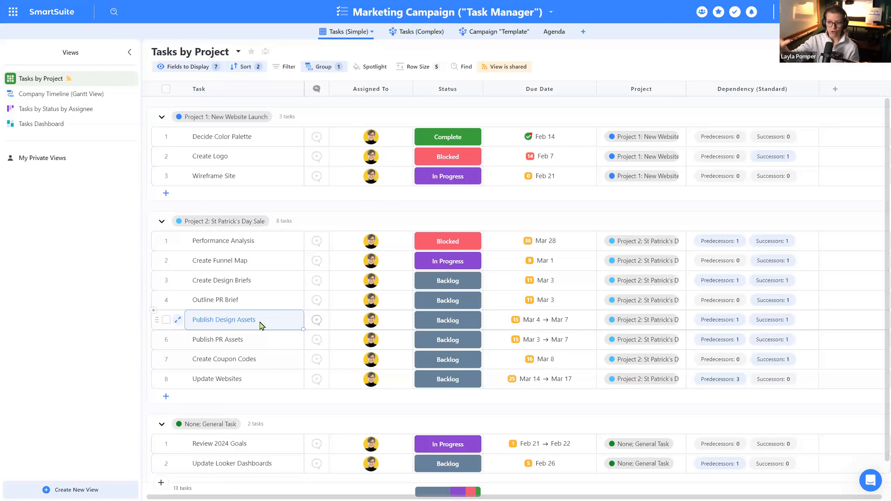
Step: Review the status options of Publish Design Assets and the due dates from that task down to Update Websites
{"action": "left_click", "coordinate": [469, 320]}
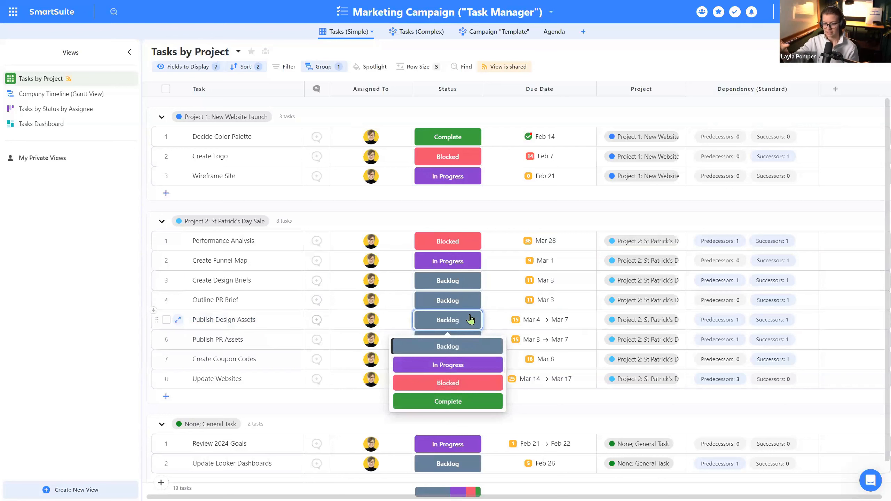
{"action": "left_click", "coordinate": [561, 319]}
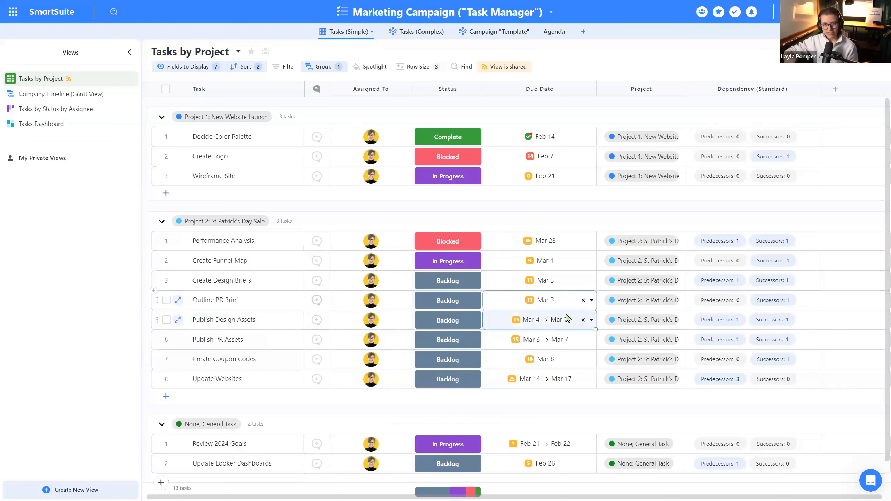
{"action": "left_click", "coordinate": [554, 342]}
{"action": "left_click", "coordinate": [537, 361]}
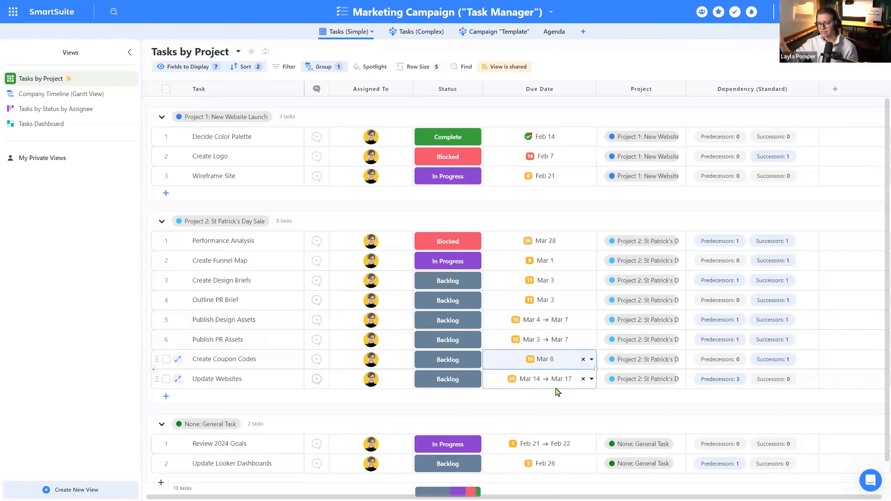
{"action": "left_click", "coordinate": [556, 386]}
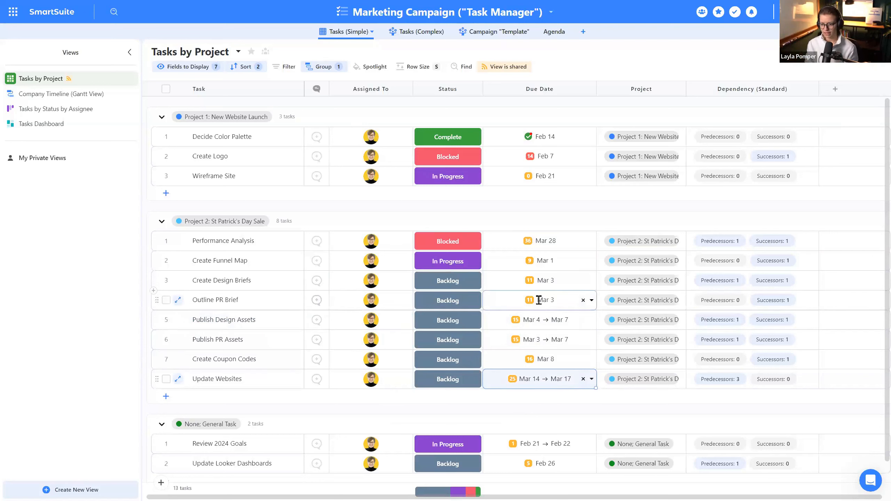
Step: Set the due date of Publish Design Assets to the single day February 20, 2024, without an end range
{"action": "left_click", "coordinate": [540, 323]}
{"action": "left_click", "coordinate": [540, 323]}
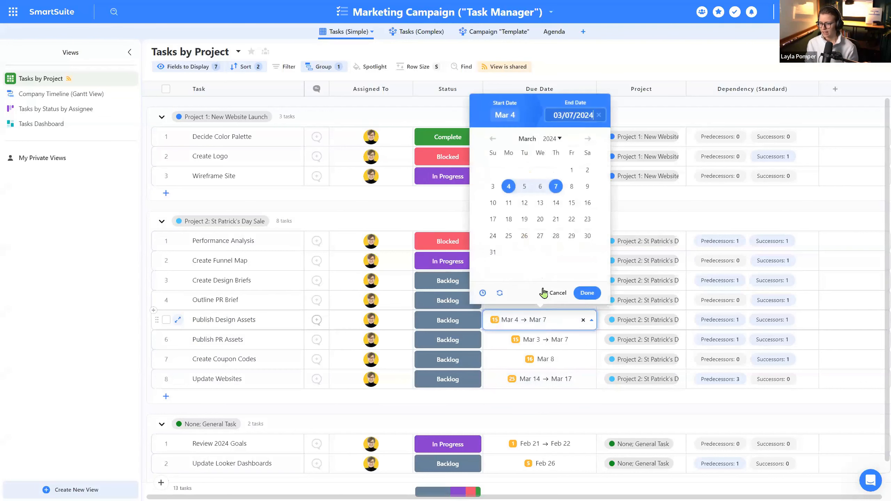
{"action": "left_click", "coordinate": [492, 139]}
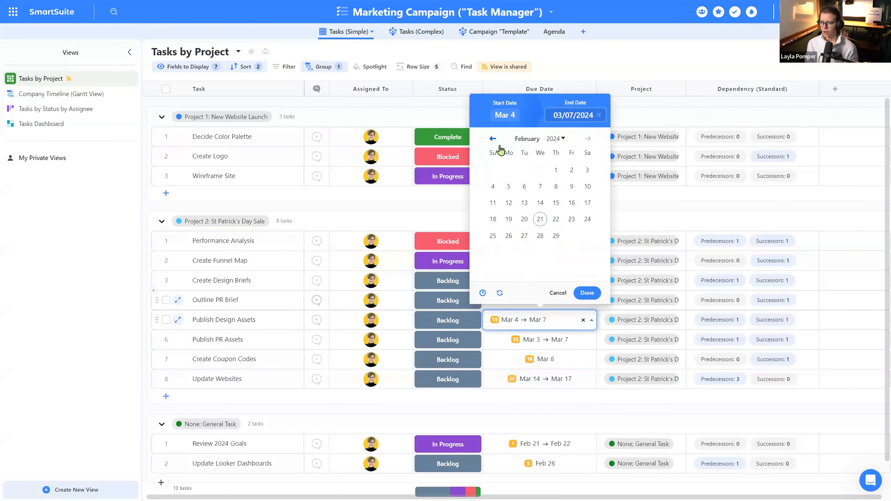
{"action": "left_click", "coordinate": [524, 219]}
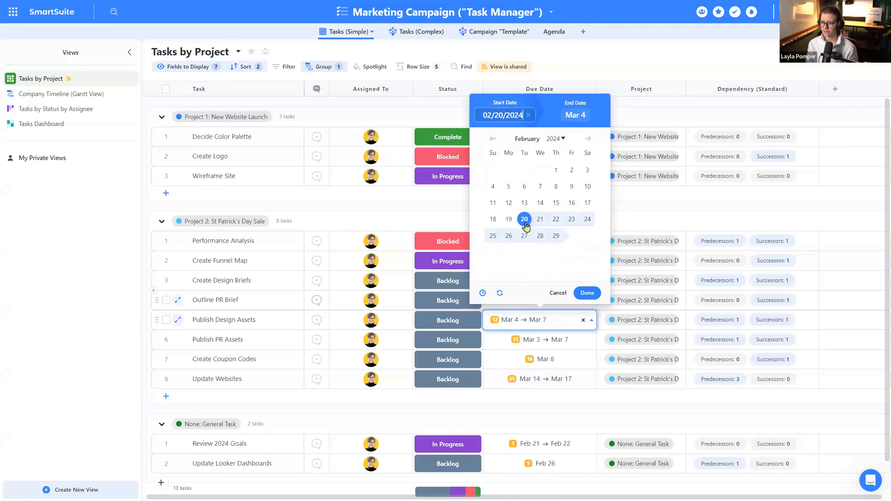
{"action": "left_click", "coordinate": [585, 119]}
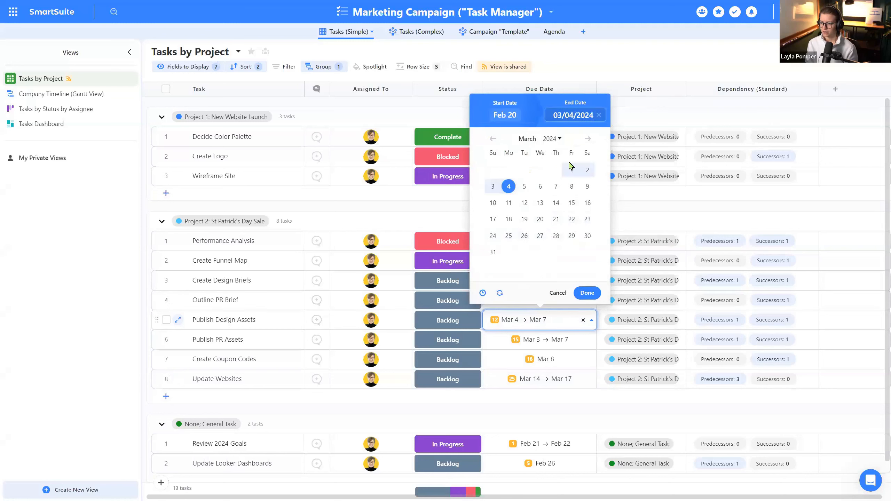
{"action": "left_click", "coordinate": [492, 139]}
{"action": "left_click", "coordinate": [598, 115]}
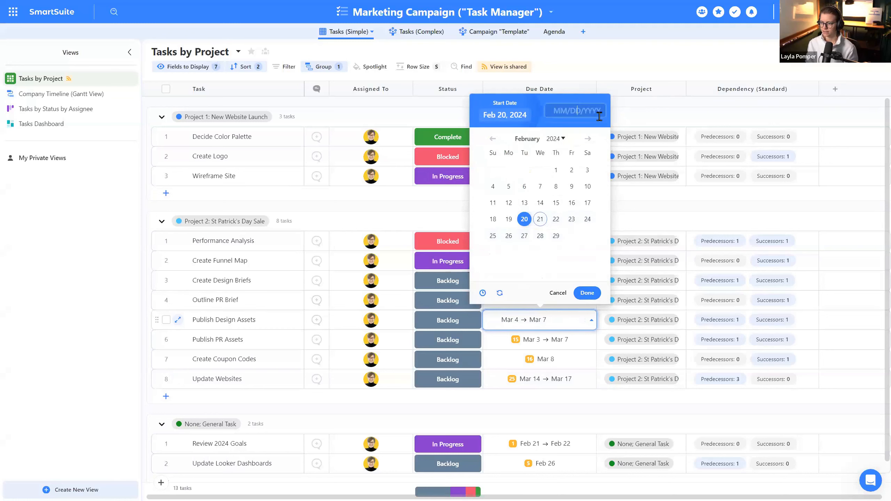
{"action": "left_click", "coordinate": [524, 219]}
{"action": "left_click", "coordinate": [587, 292]}
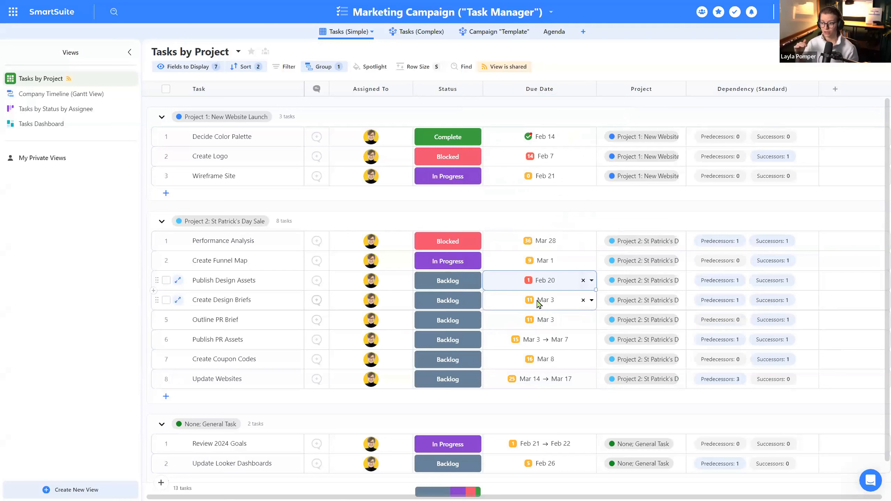
{"action": "left_click", "coordinate": [544, 384]}
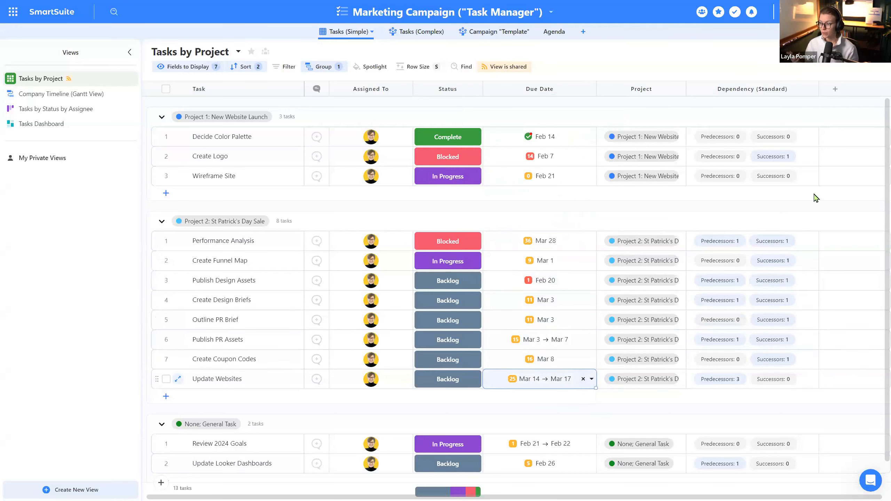
Step: View the auto-scheduling options in the Dependency (Standard) field's settings and close them
{"action": "left_click", "coordinate": [810, 90]}
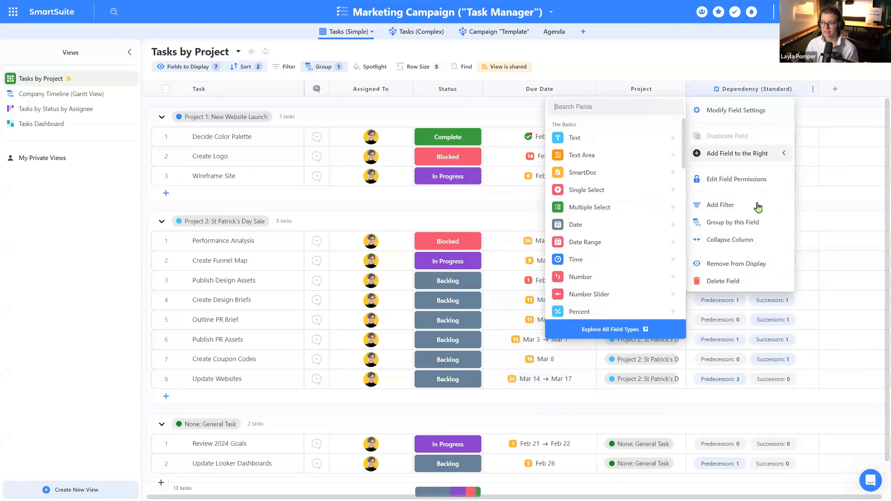
{"action": "left_click", "coordinate": [734, 110]}
{"action": "left_click", "coordinate": [687, 293]}
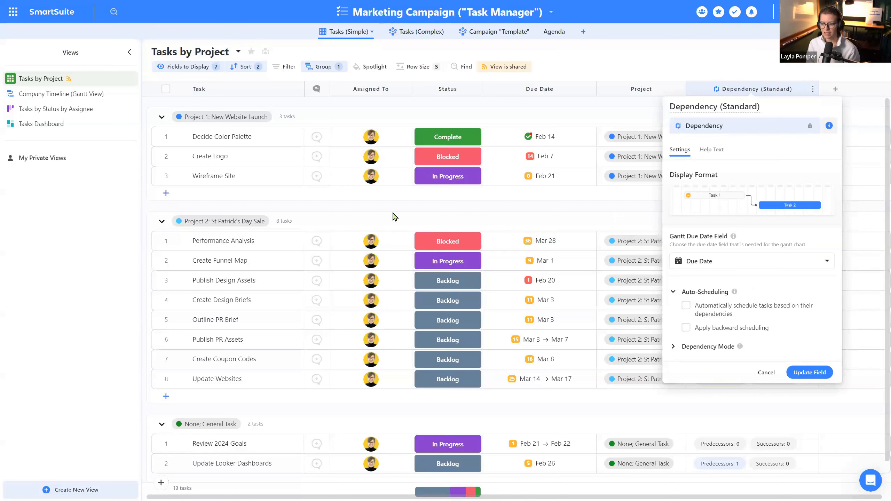
{"action": "left_click", "coordinate": [407, 220]}
Step: Review the Display in My Work setting of the Assigned To field and save the field on closing
{"action": "left_click", "coordinate": [403, 91]}
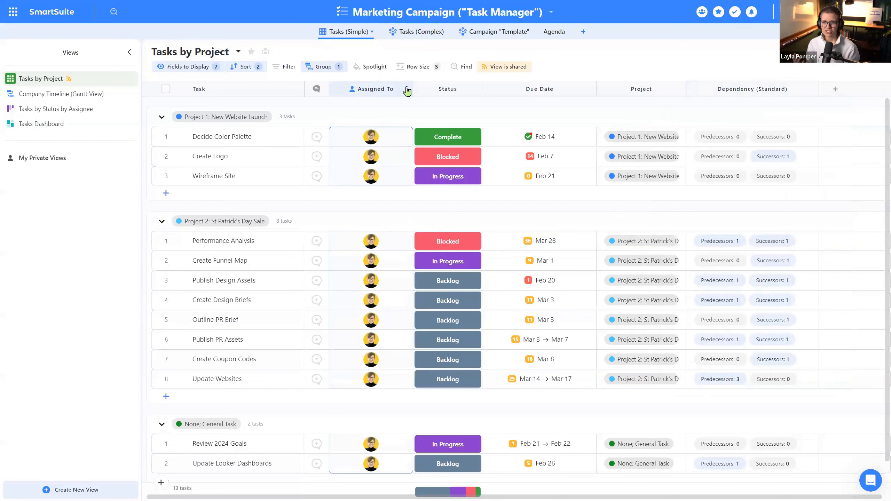
{"action": "left_click", "coordinate": [407, 90]}
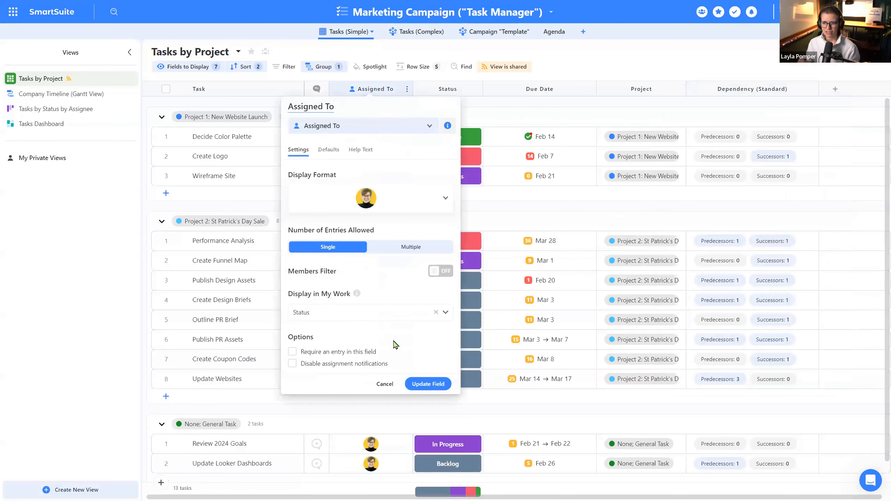
{"action": "left_click", "coordinate": [350, 312]}
{"action": "left_click", "coordinate": [400, 336]}
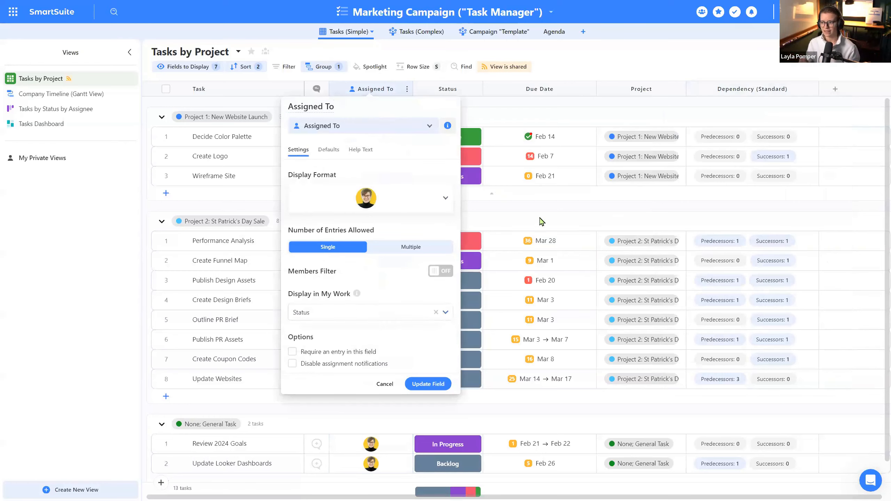
{"action": "left_click", "coordinate": [583, 99]}
{"action": "left_click", "coordinate": [526, 114]}
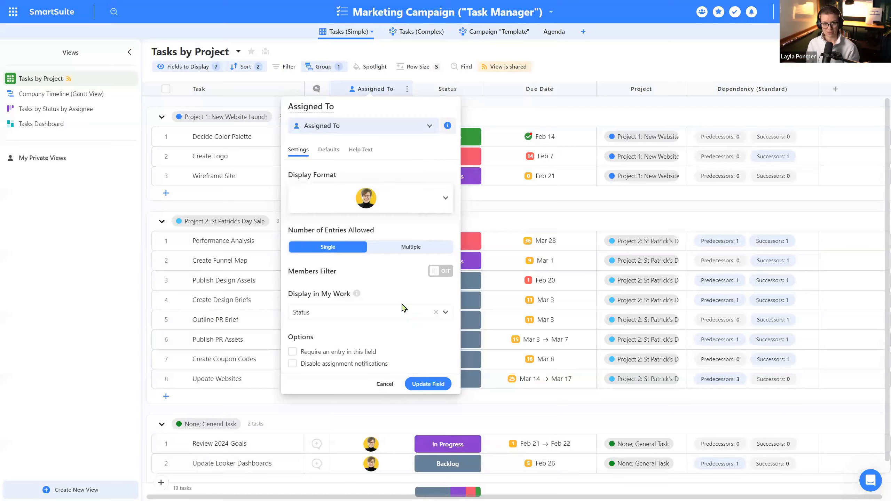
{"action": "left_click", "coordinate": [378, 384]}
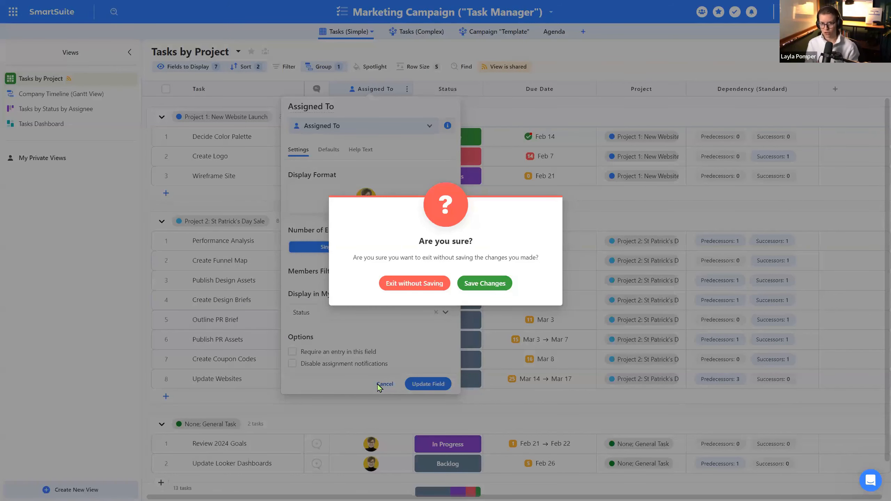
{"action": "left_click", "coordinate": [480, 283]}
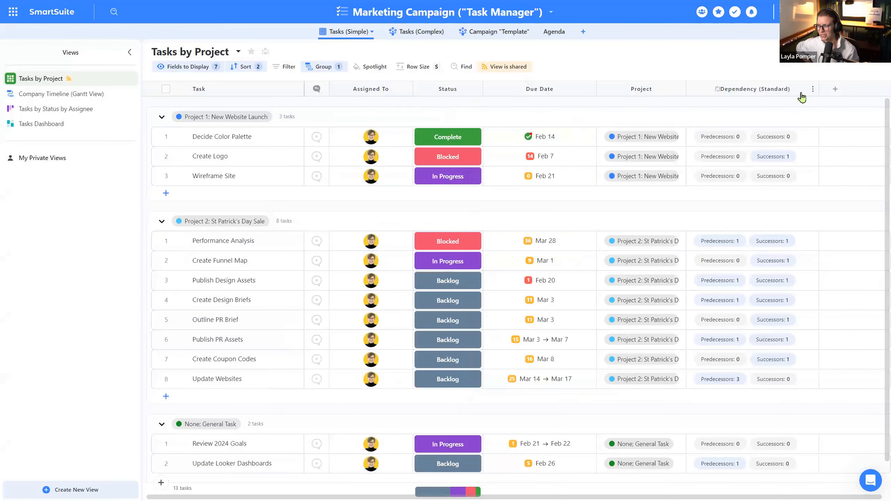
Step: Compare the auto-scheduling options and dependency modes of the Dependency (Standard) field, try Advanced Mode, and update the field
{"action": "left_click", "coordinate": [813, 89]}
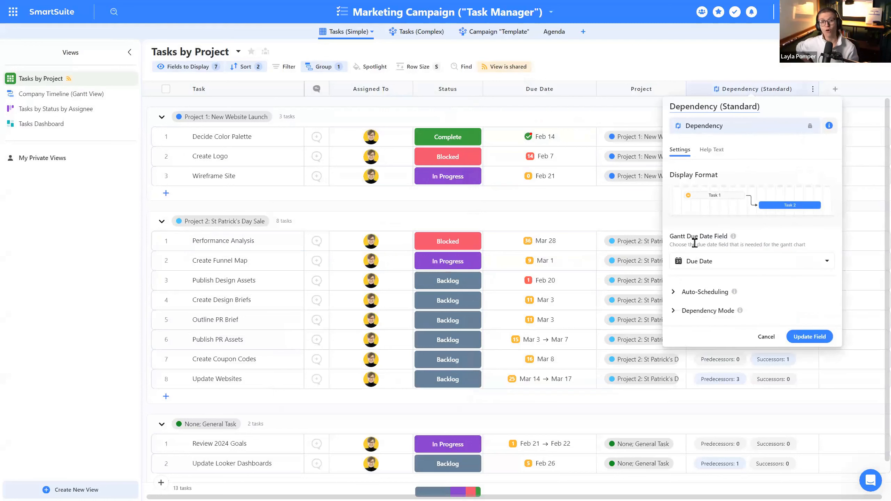
{"action": "left_click", "coordinate": [687, 288]}
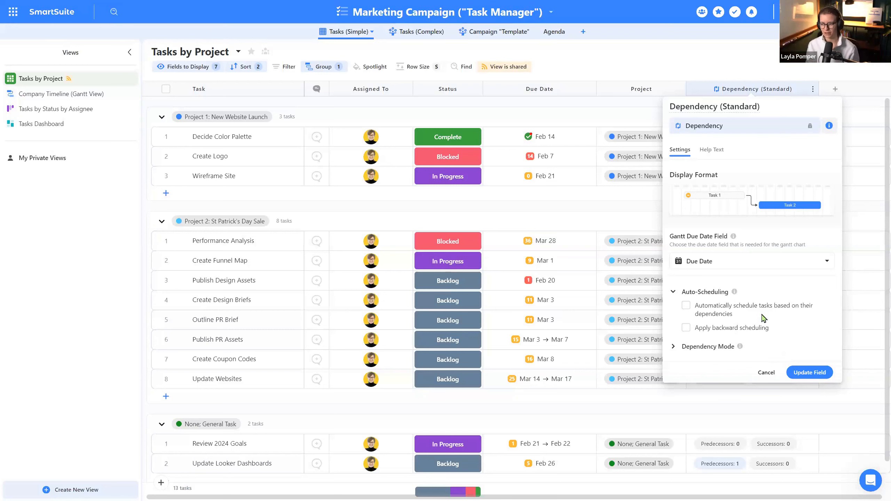
{"action": "left_click", "coordinate": [726, 347]}
{"action": "scroll", "coordinate": [725, 324], "scroll_direction": "down", "scroll_amount": 2}
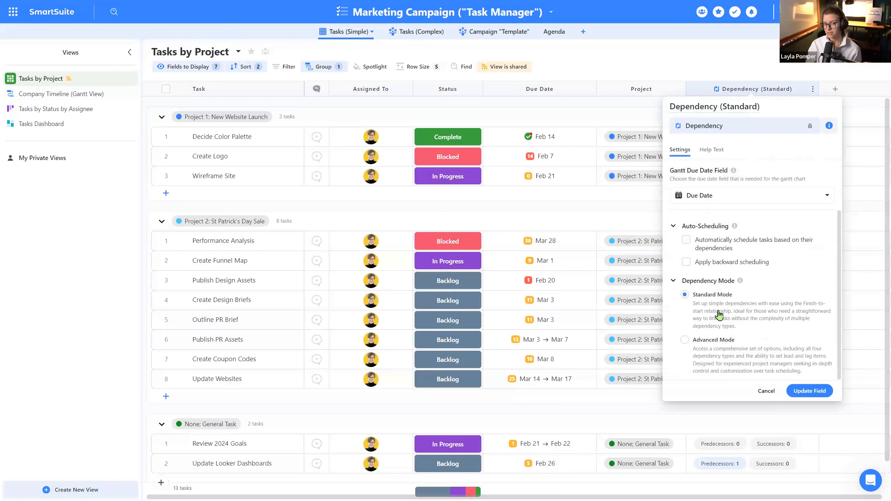
{"action": "left_click", "coordinate": [717, 349]}
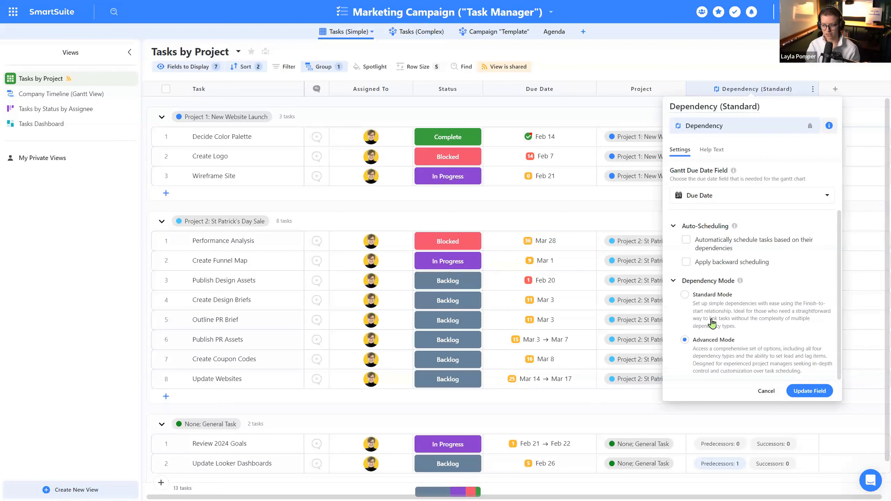
{"action": "left_click", "coordinate": [807, 391]}
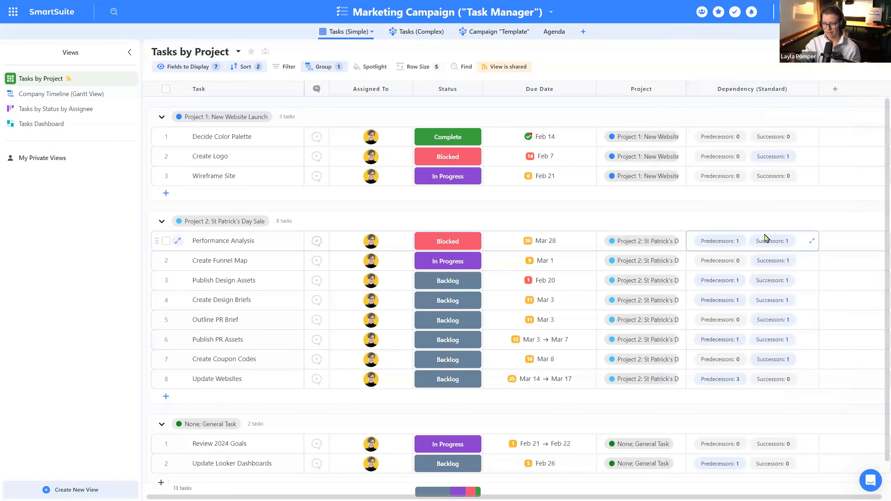
Step: View the predecessor and successor dependencies of the Performance Analysis task and close the details
{"action": "left_click", "coordinate": [718, 248]}
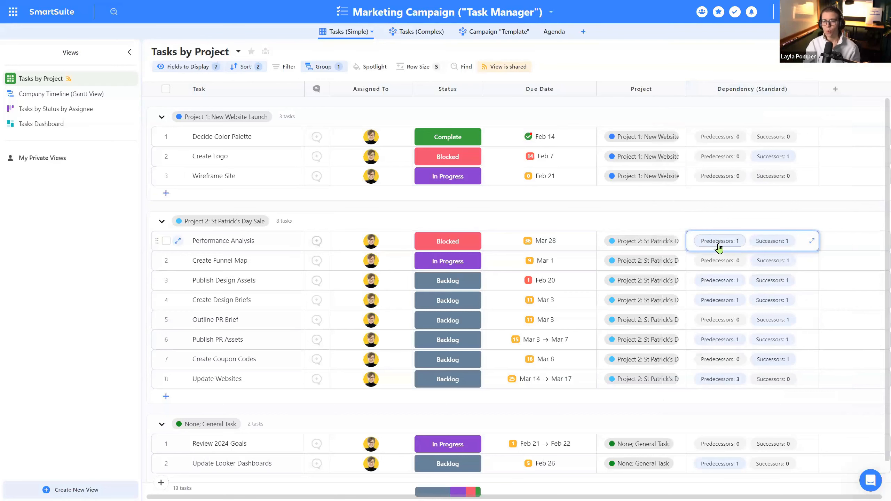
{"action": "left_click", "coordinate": [765, 241]}
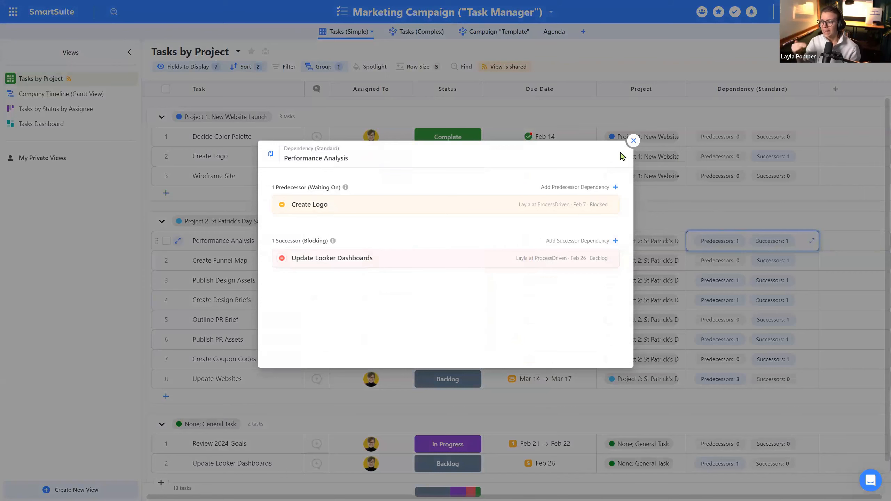
{"action": "left_click", "coordinate": [633, 140]}
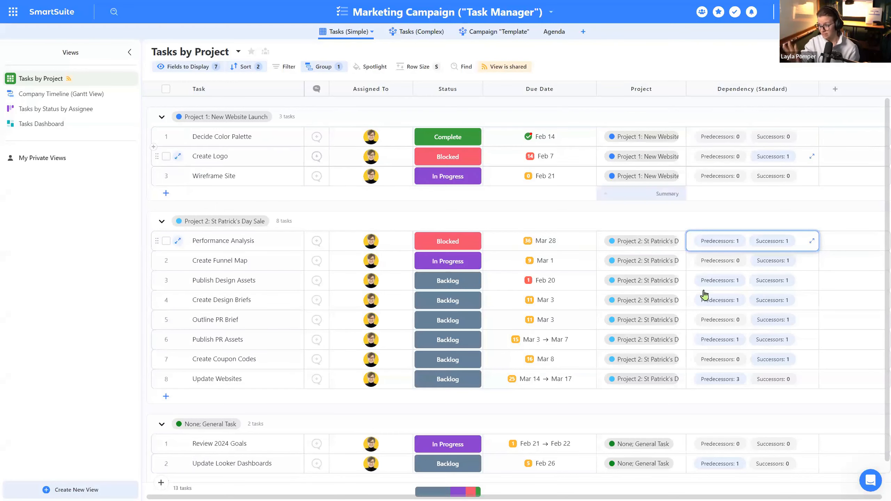
Step: Open the Company Timeline (Gantt View) and look at the setup for a new Gantt view without creating it
{"action": "left_click", "coordinate": [61, 101]}
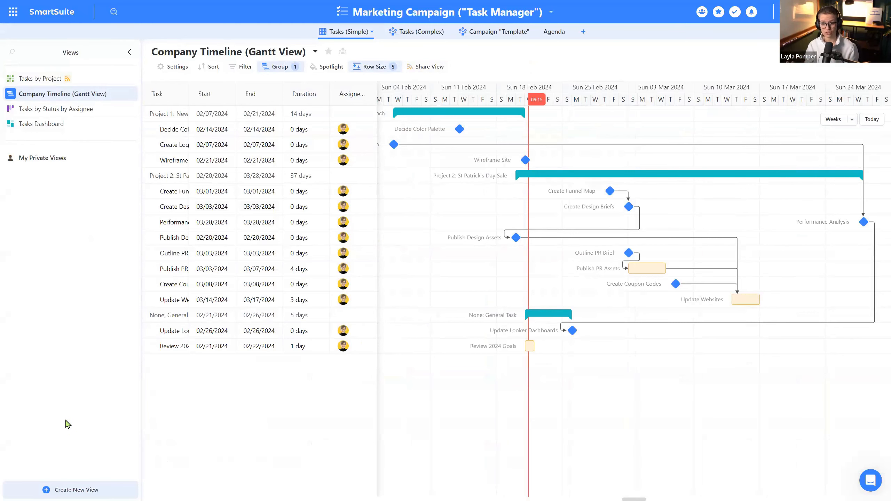
{"action": "left_click", "coordinate": [78, 489]}
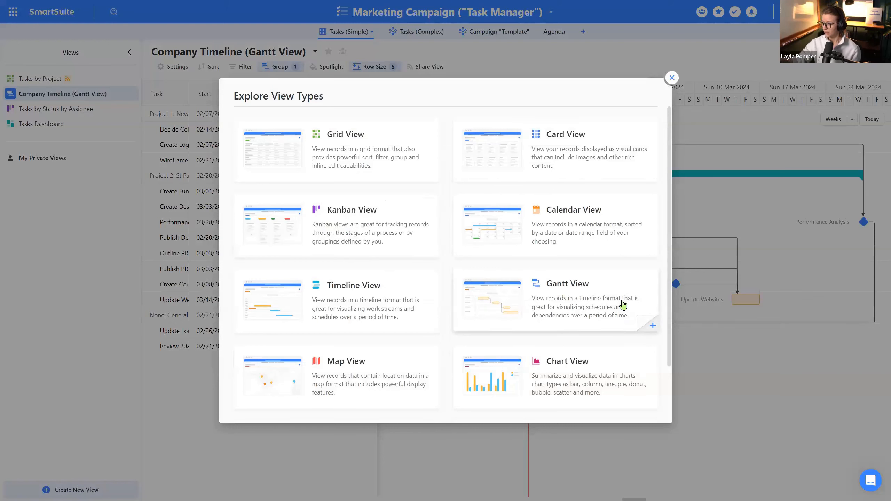
{"action": "left_click", "coordinate": [536, 305]}
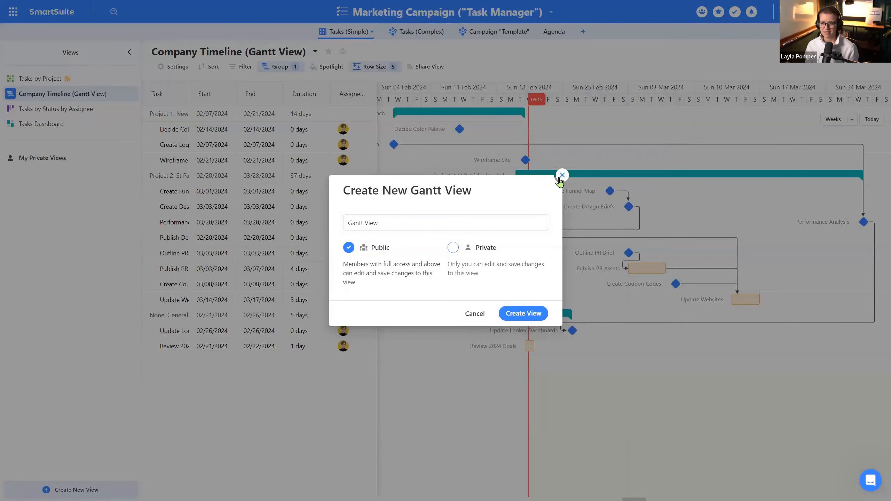
{"action": "left_click", "coordinate": [562, 174]}
Step: Rename the Company Timeline view as "Marketing Master Schedule (Gantt View)"
{"action": "mouse_move", "coordinate": [83, 100]}
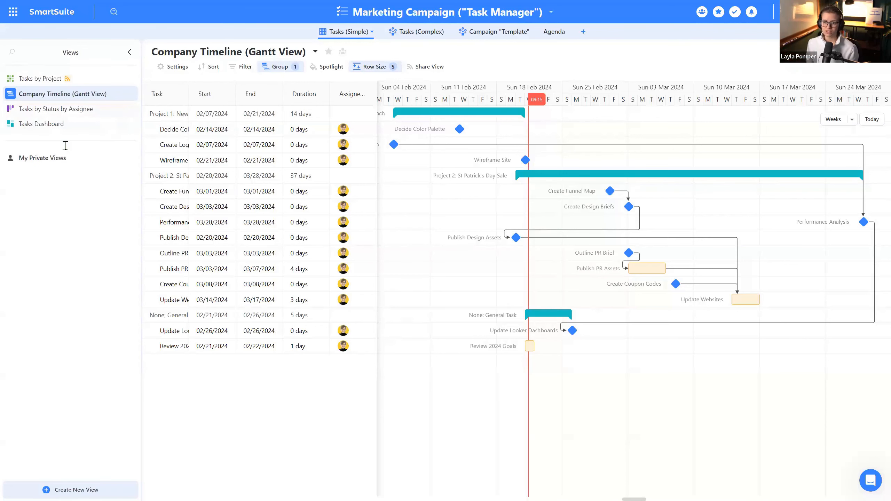
{"action": "double_click", "coordinate": [182, 52]}
{"action": "type", "text": "Marketing "}
{"action": "type", "text": "Master Schedule"}
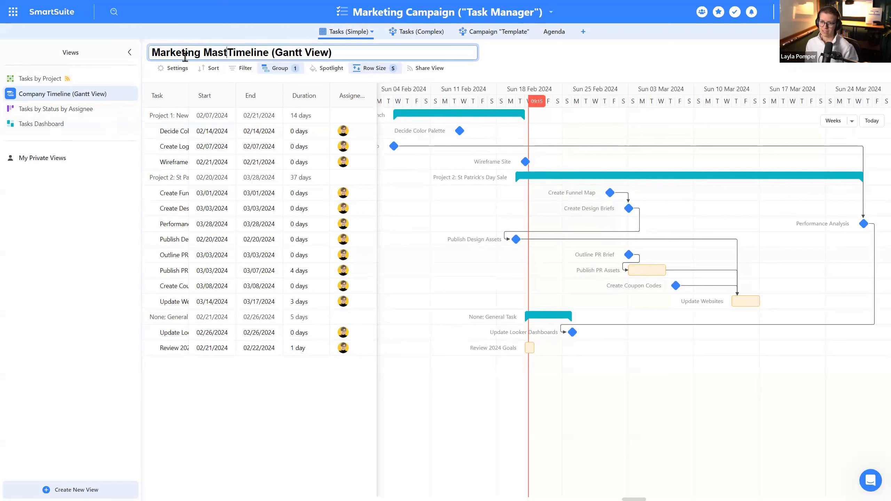
{"action": "key", "text": "Delete"}
{"action": "key", "text": "Delete"}
{"action": "key", "text": "Delete"}
{"action": "key", "text": "Delete"}
{"action": "key", "text": "Delete"}
{"action": "key", "text": "Delete"}
{"action": "key", "text": "Delete"}
{"action": "key", "text": "Delete"}
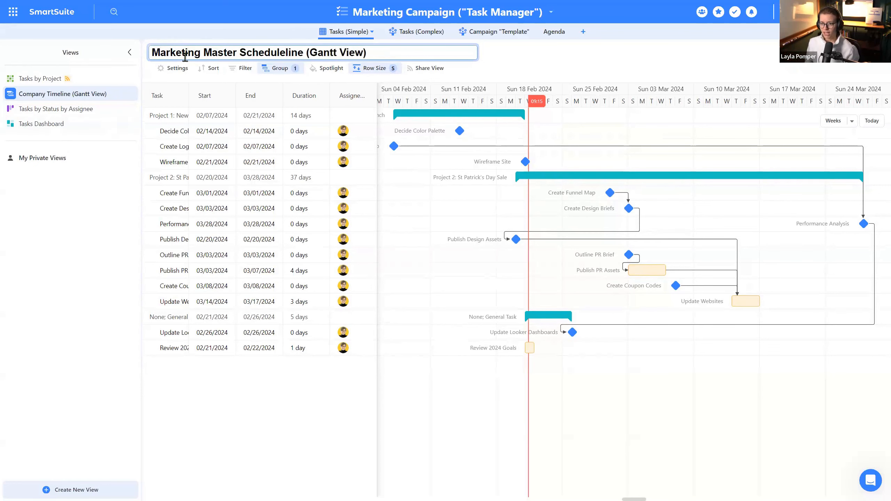
{"action": "key", "text": "Return"}
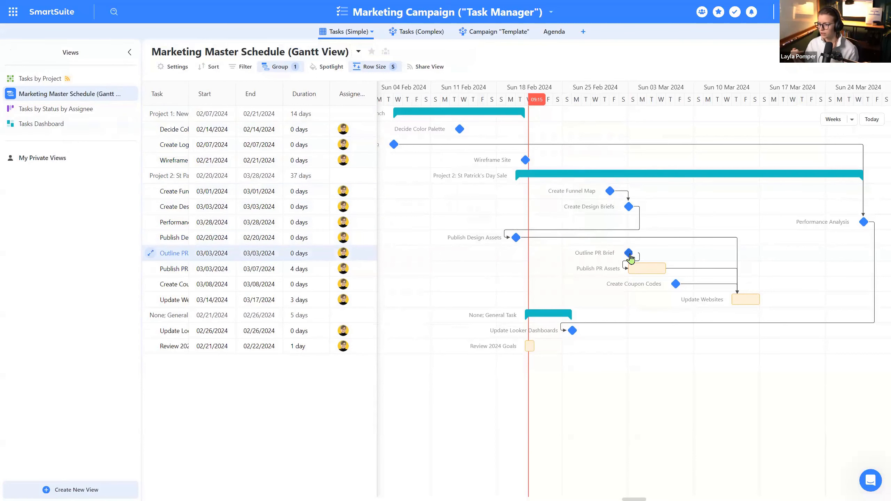
Step: Examine the St Patrick's Day Sale tasks and their dependency lines on the Gantt chart, from late February to mid-March
{"action": "mouse_move", "coordinate": [628, 255]}
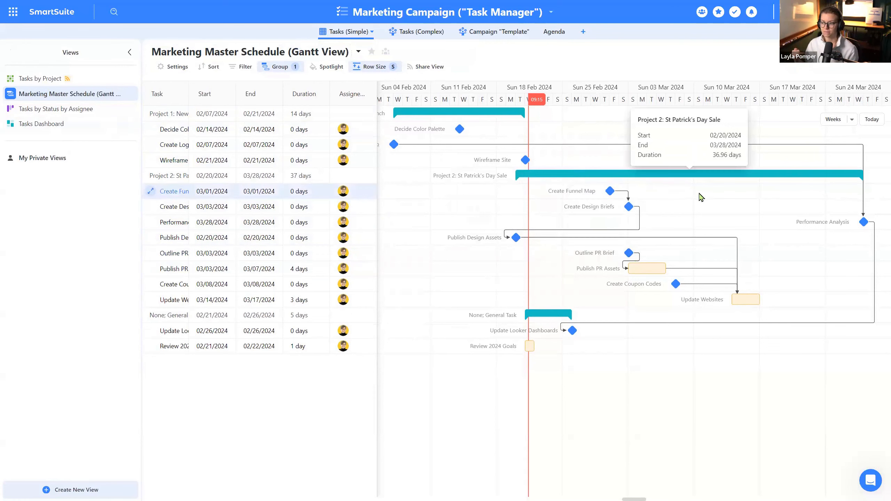
{"action": "mouse_move", "coordinate": [630, 212]}
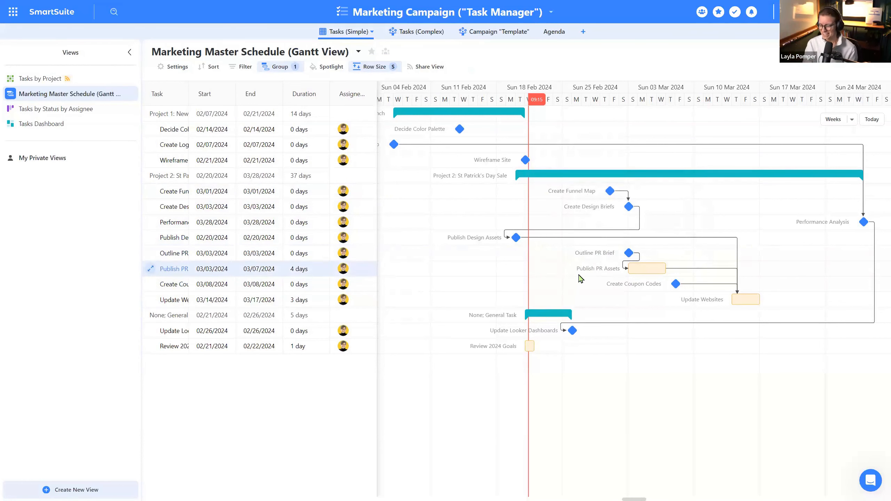
{"action": "scroll", "coordinate": [658, 300], "scroll_direction": "up", "scroll_amount": 1}
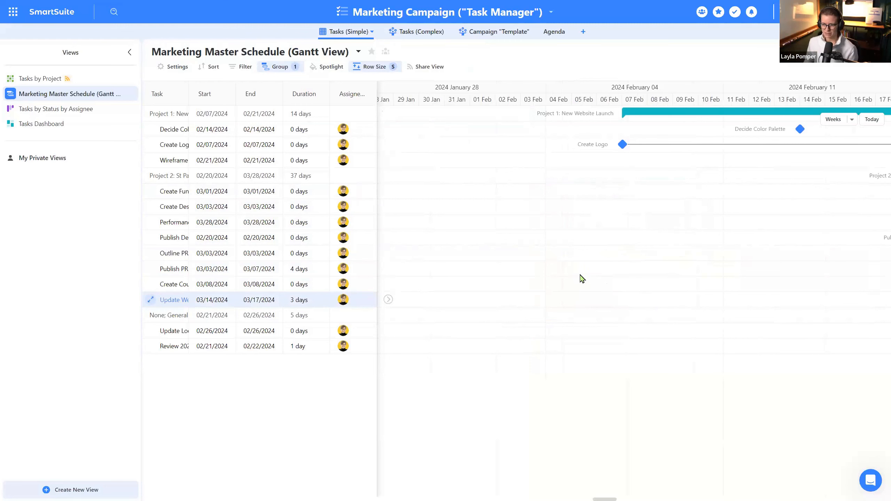
{"action": "left_click_drag", "start_coordinate": [611, 490], "coordinate": [645, 490]}
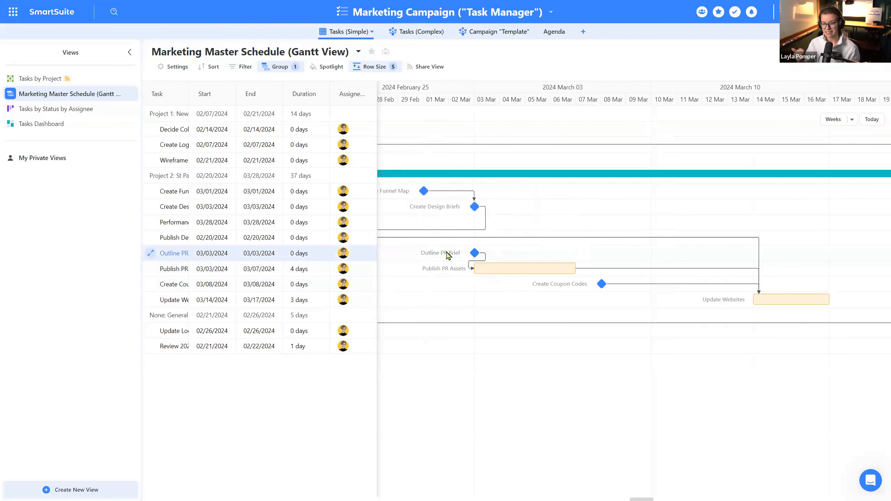
{"action": "mouse_move", "coordinate": [514, 274]}
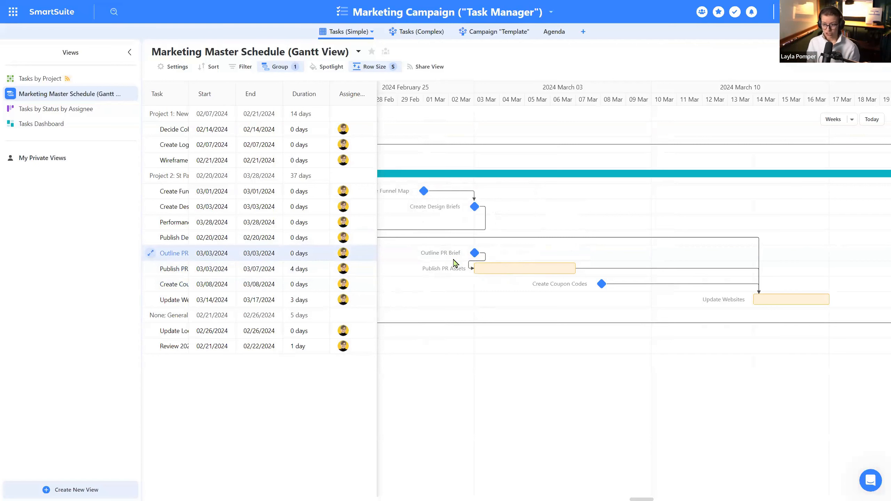
Step: Link Publish PR Assets to Create Coupon Codes on the Gantt chart so the coupon task depends on it
{"action": "mouse_move", "coordinate": [570, 275]}
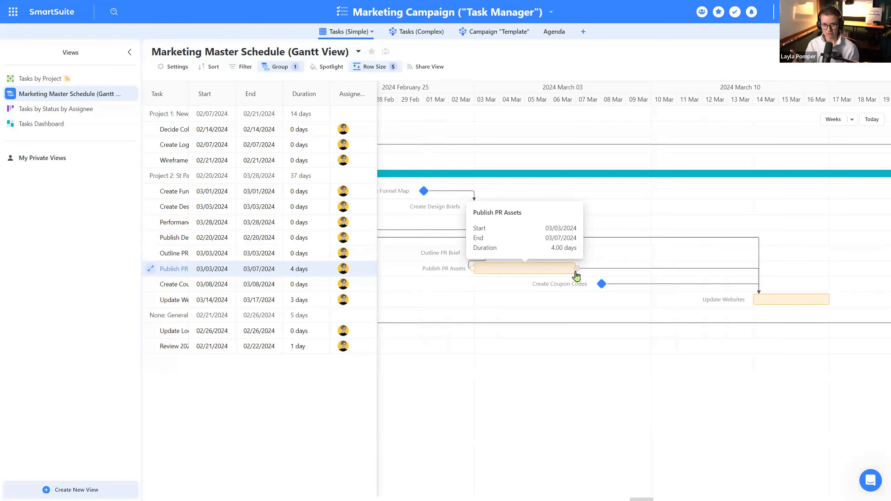
{"action": "left_click_drag", "start_coordinate": [576, 268], "coordinate": [749, 305]}
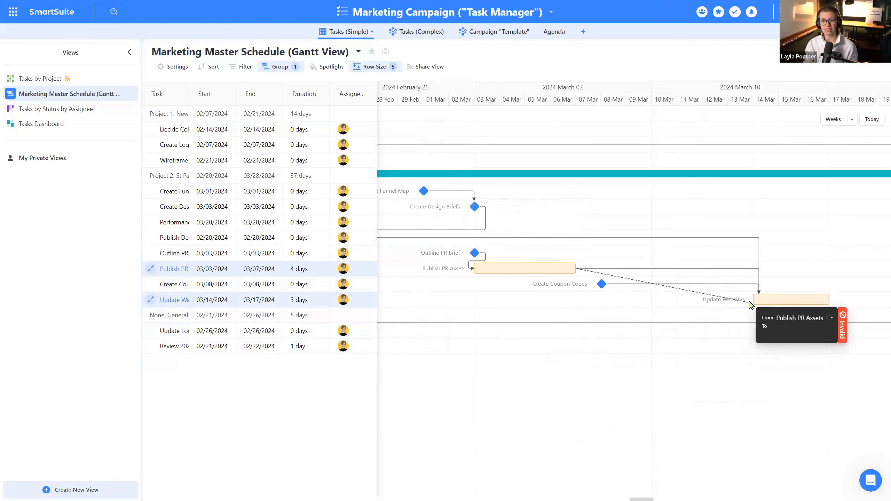
{"action": "left_click_drag", "start_coordinate": [750, 304], "coordinate": [599, 285]}
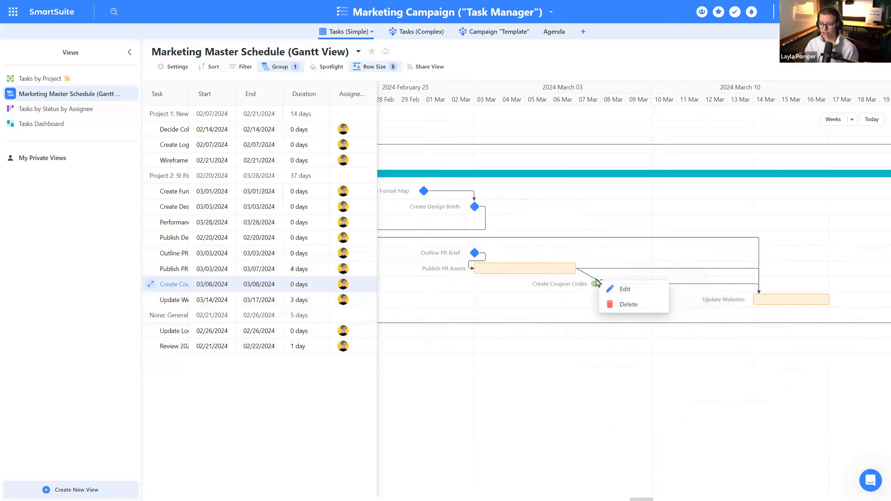
{"action": "left_click", "coordinate": [565, 320]}
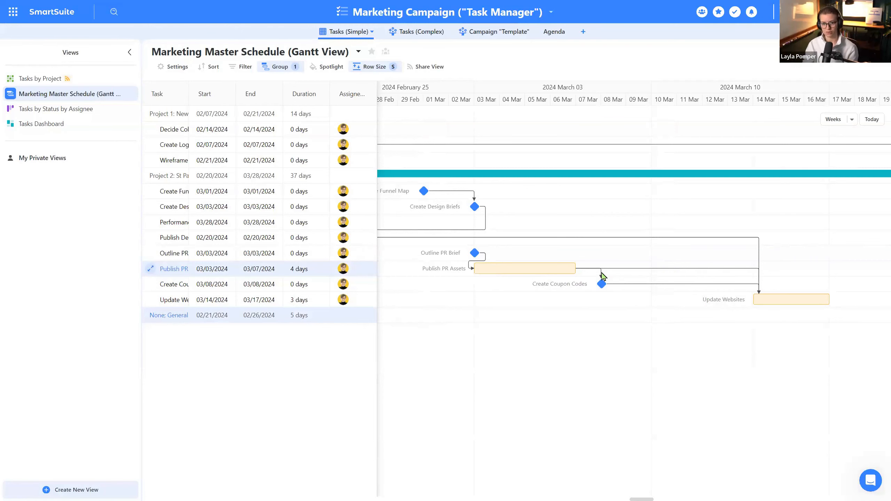
Step: Check the predecessors and successors of Publish PR Assets in the Tasks by Project view and return to the Marketing Master Schedule
{"action": "left_click", "coordinate": [21, 78]}
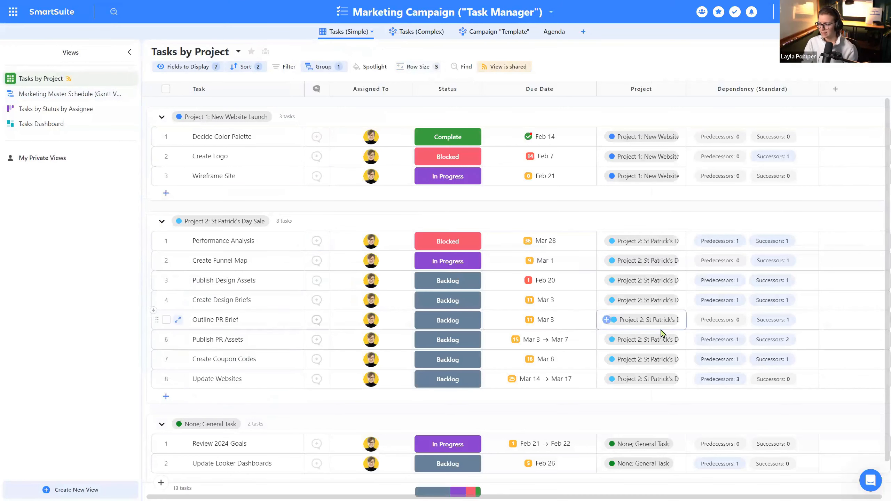
{"action": "left_click", "coordinate": [781, 350]}
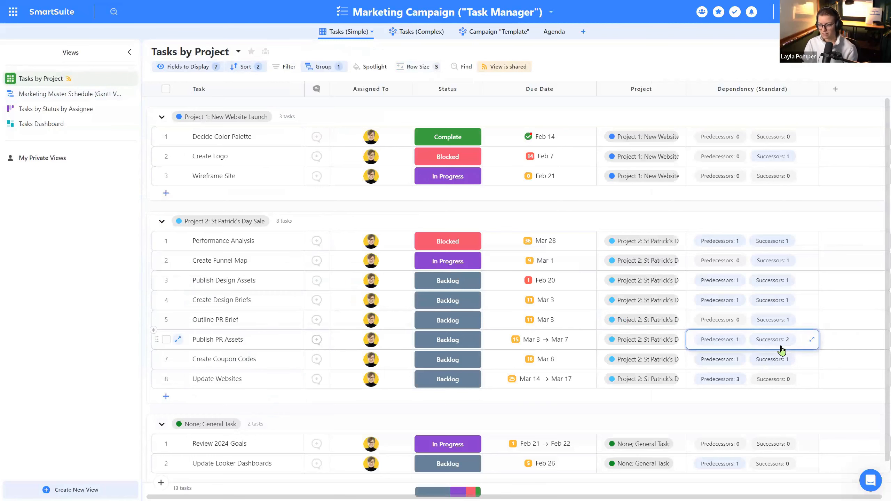
{"action": "left_click", "coordinate": [778, 347]}
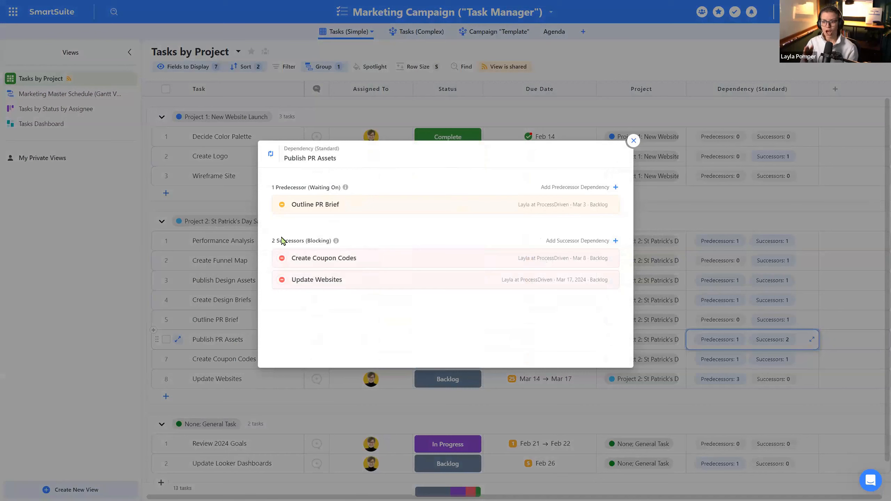
{"action": "left_click_drag", "start_coordinate": [266, 246], "coordinate": [333, 243]}
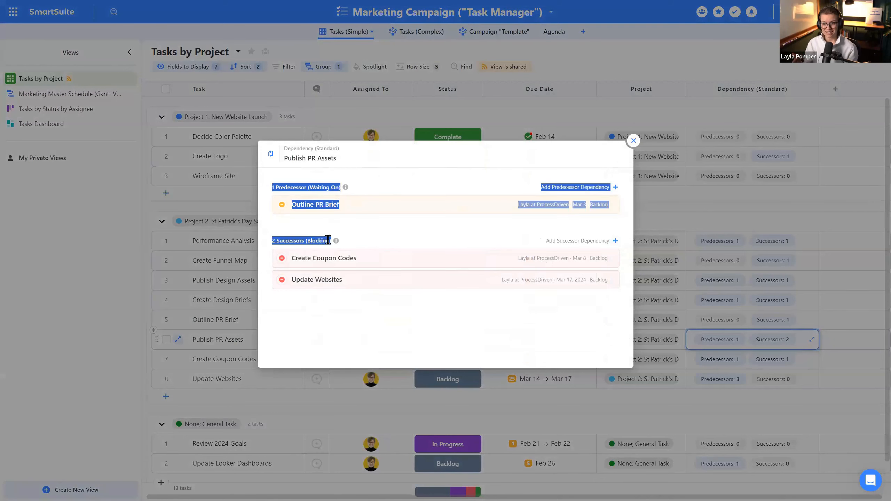
{"action": "left_click", "coordinate": [364, 240]}
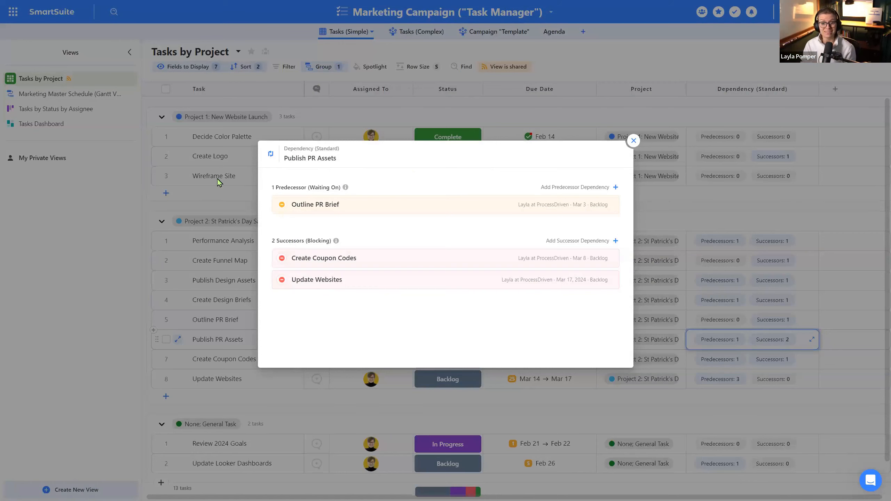
{"action": "left_click", "coordinate": [133, 134]}
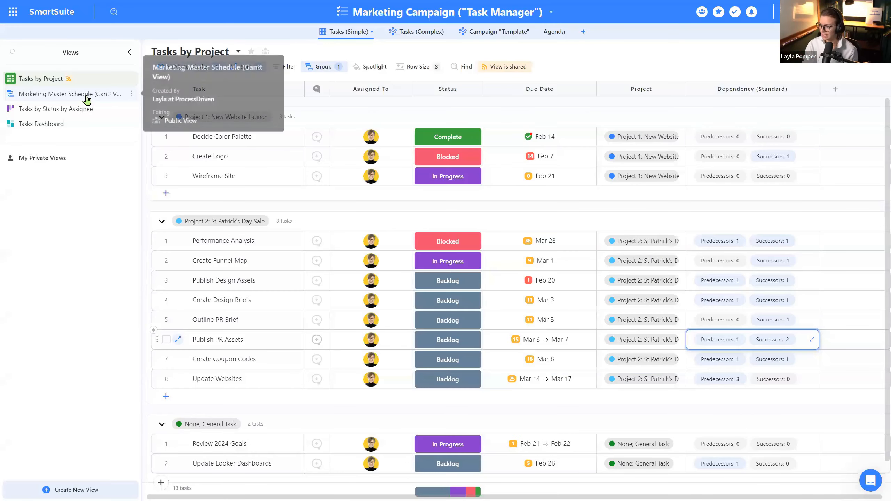
{"action": "left_click", "coordinate": [87, 100]}
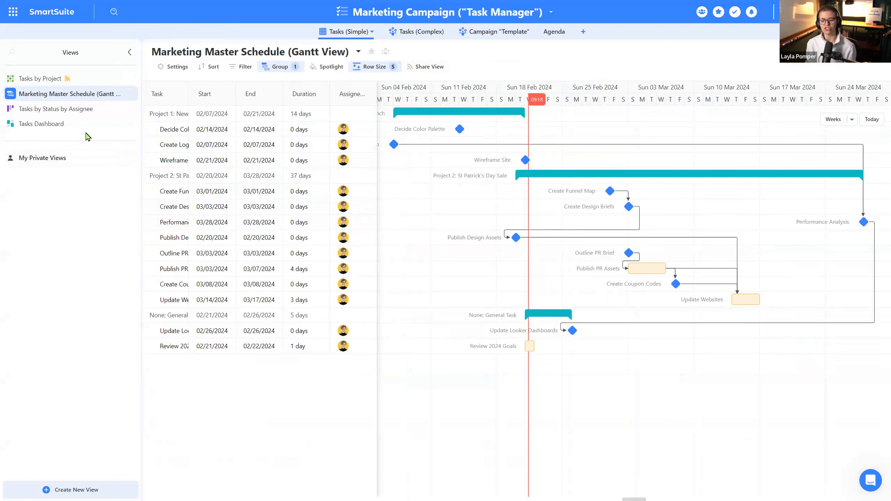
Step: Create a Gantt view in the Agenda table and add a Dependency field that uses Due Date as its Gantt due date field
{"action": "left_click", "coordinate": [88, 489]}
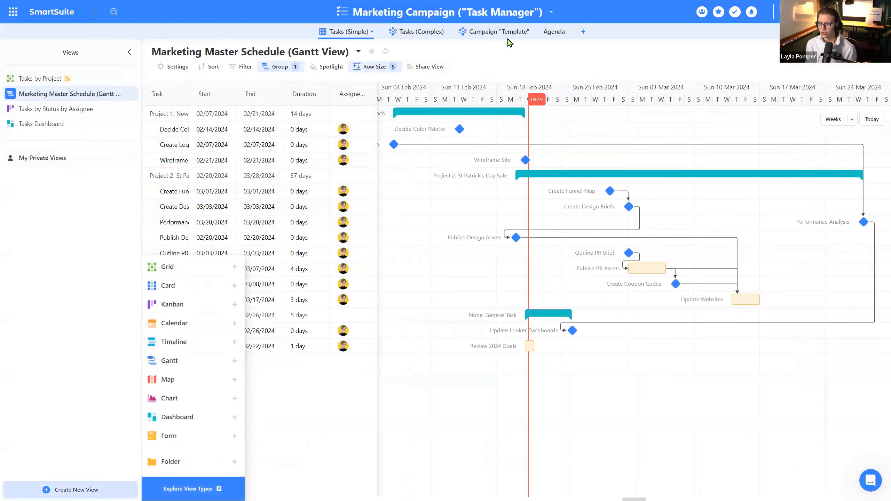
{"action": "left_click", "coordinate": [547, 34]}
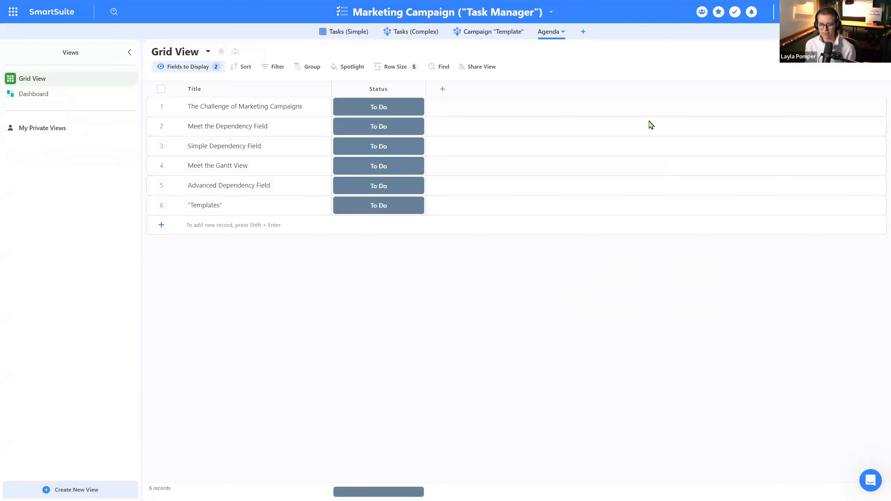
{"action": "left_click", "coordinate": [94, 489]}
{"action": "left_click", "coordinate": [505, 294]}
{"action": "left_click", "coordinate": [530, 322]}
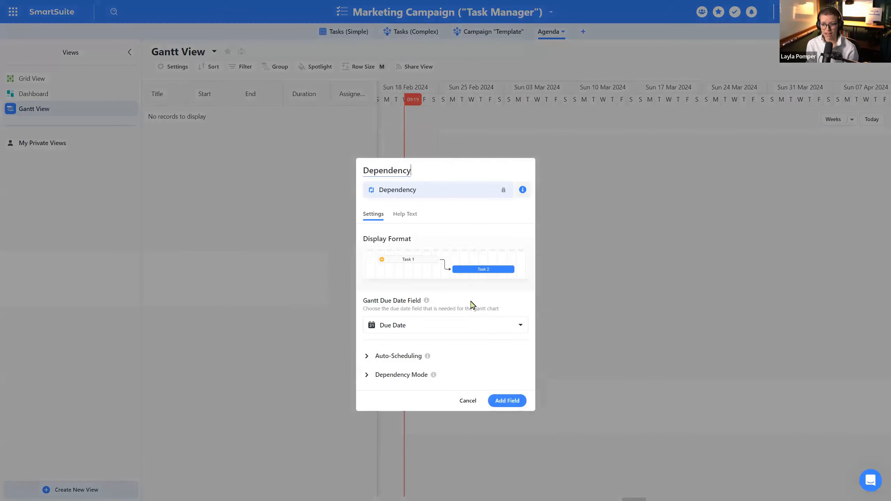
{"action": "left_click", "coordinate": [507, 401]}
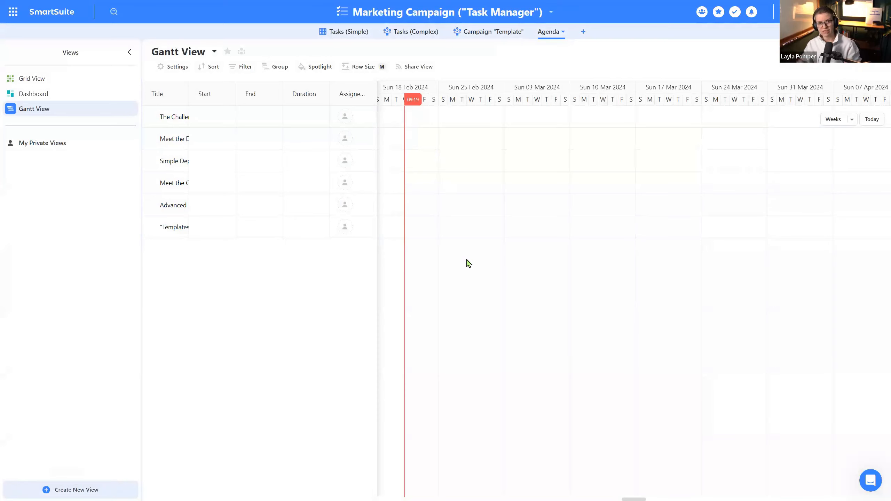
Step: Return to the Tasks (Simple) master schedule and look at its grouping options without changing the Project grouping
{"action": "left_click", "coordinate": [336, 42]}
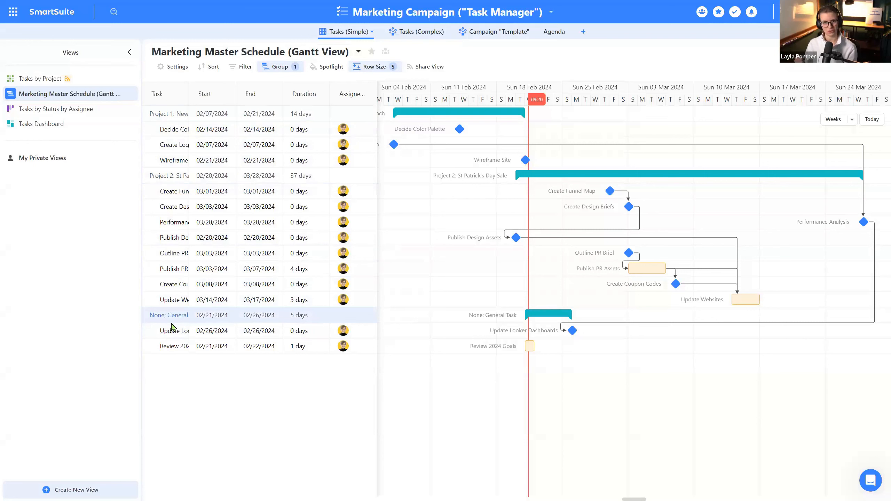
{"action": "left_click", "coordinate": [273, 70]}
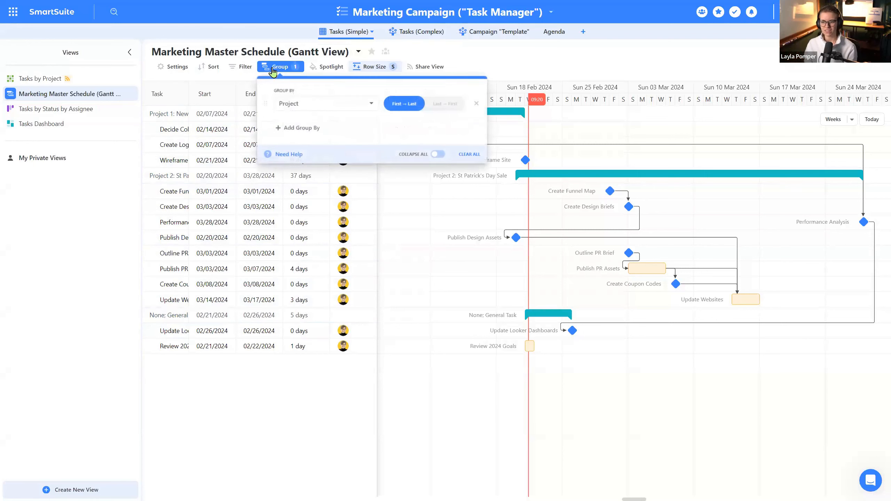
{"action": "left_click", "coordinate": [287, 108]}
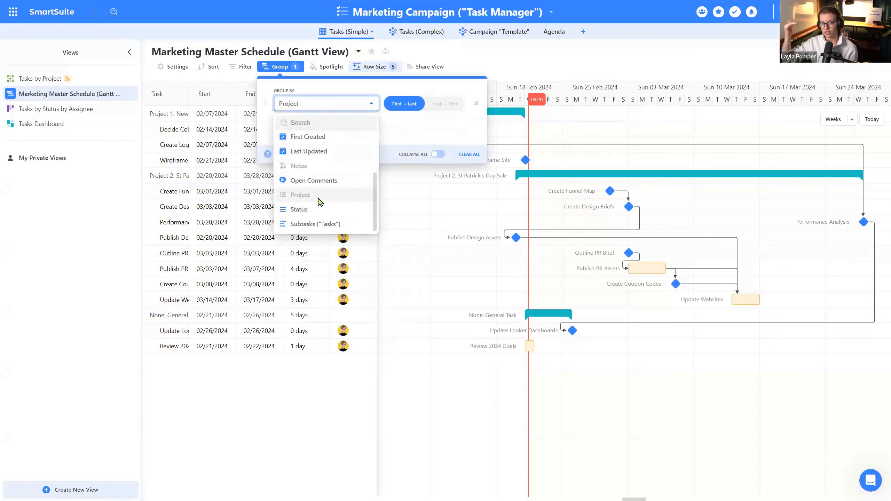
{"action": "left_click", "coordinate": [49, 100]}
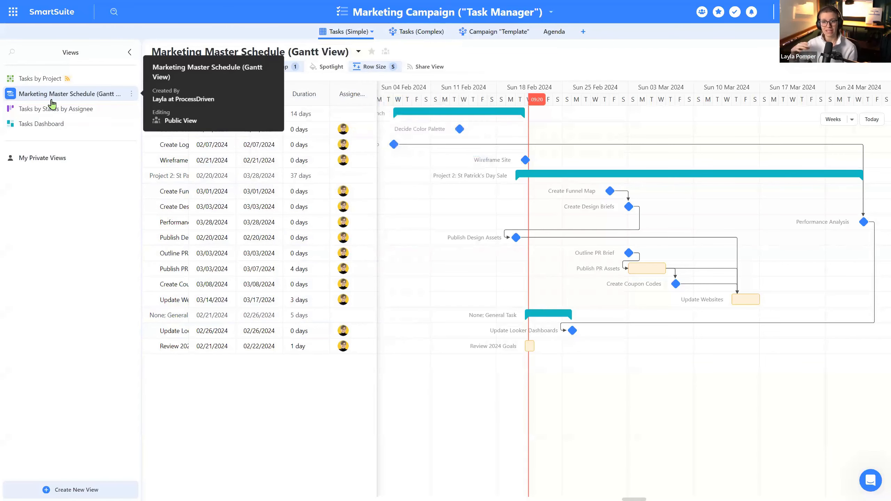
Step: Collapse the Project 2: St Patrick's Day Sale and None; General Task groups in the Tasks by Project view
{"action": "left_click", "coordinate": [34, 81]}
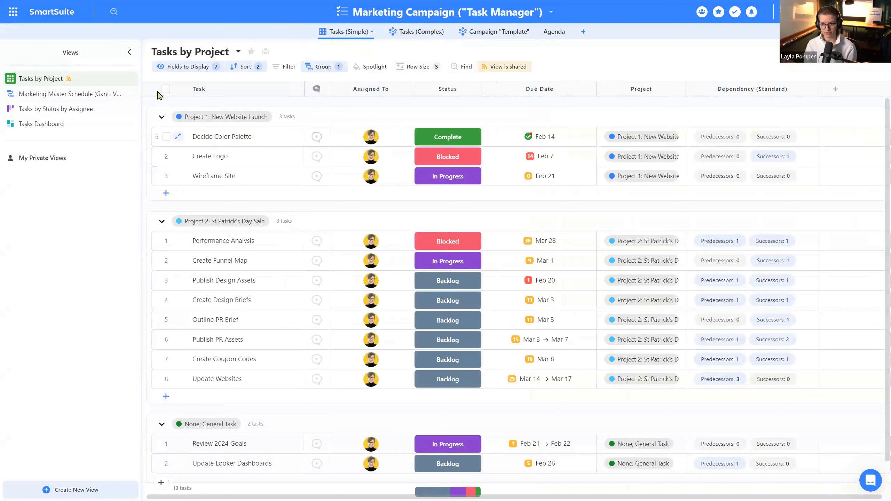
{"action": "left_click", "coordinate": [161, 221]}
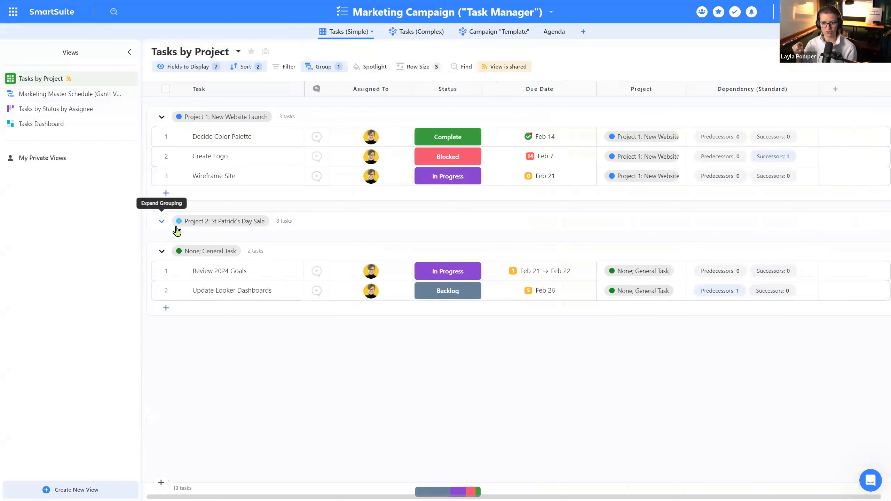
{"action": "left_click", "coordinate": [162, 252]}
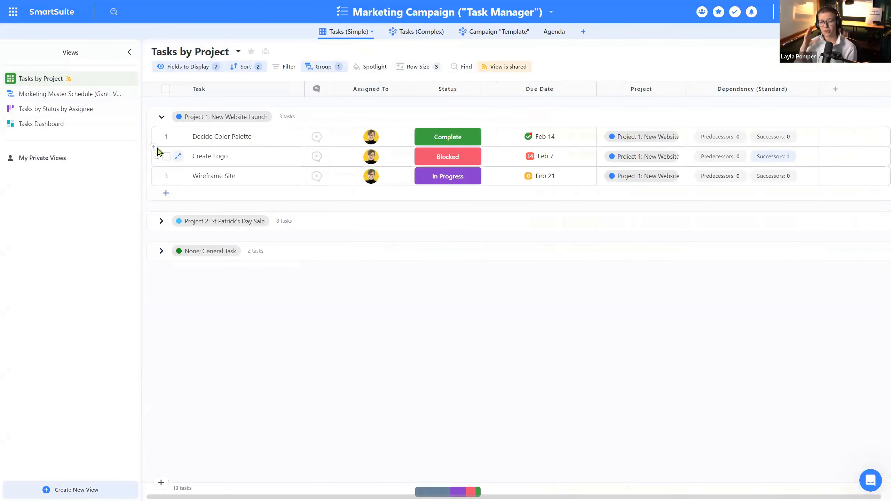
Step: Collapse all three project groups in the Marketing Master Schedule and expand only Project 2: St Patrick's Day Sale
{"action": "left_click", "coordinate": [81, 99]}
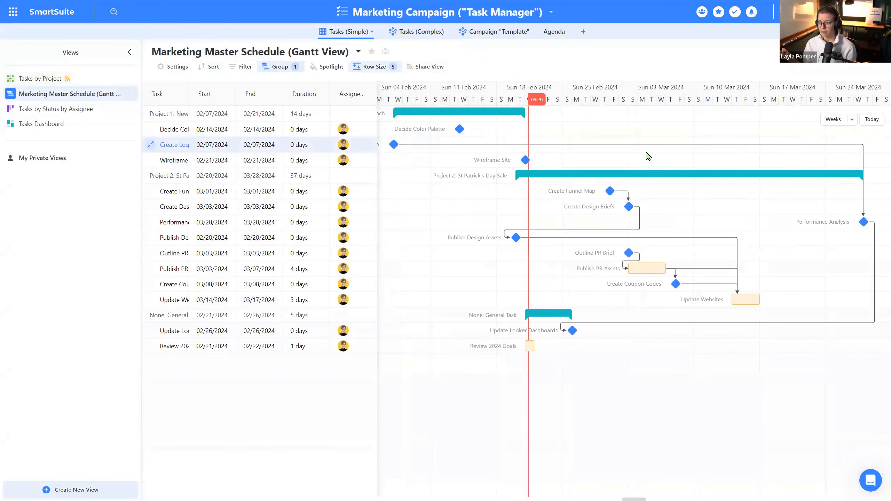
{"action": "left_click", "coordinate": [182, 178]}
{"action": "left_click", "coordinate": [182, 178]}
{"action": "left_click", "coordinate": [182, 178]}
{"action": "left_click", "coordinate": [168, 118]}
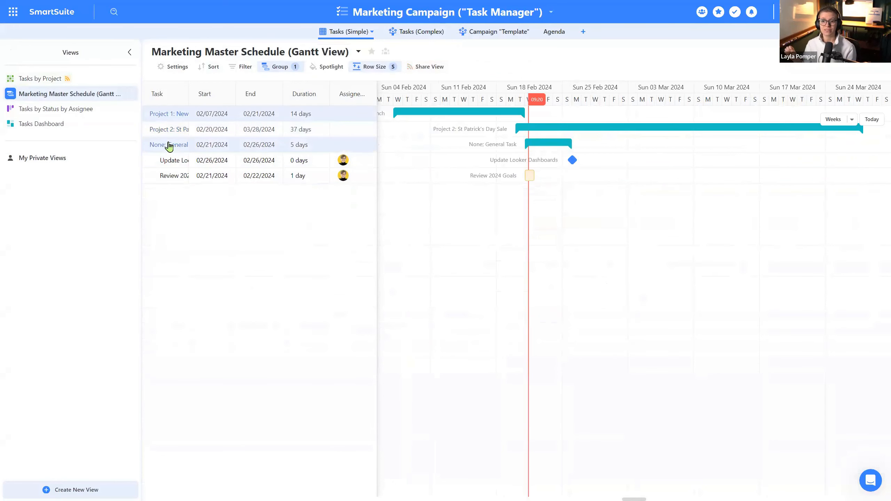
{"action": "left_click", "coordinate": [168, 145]}
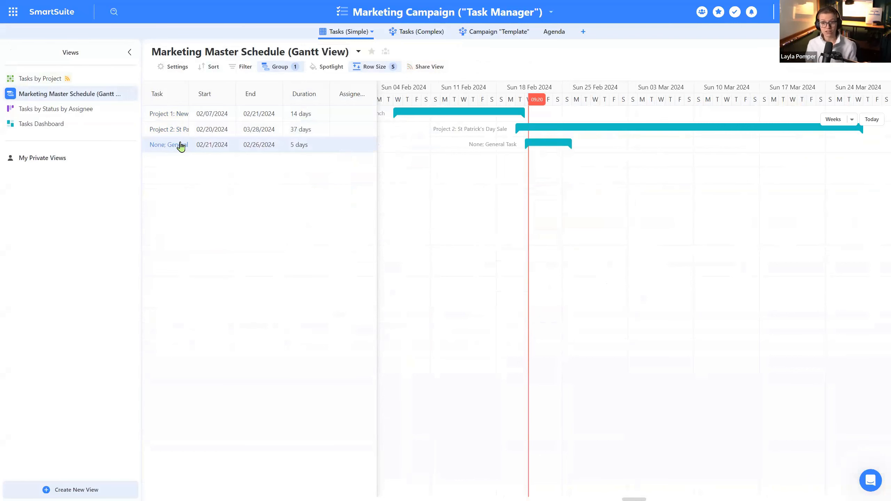
{"action": "left_click", "coordinate": [163, 132]}
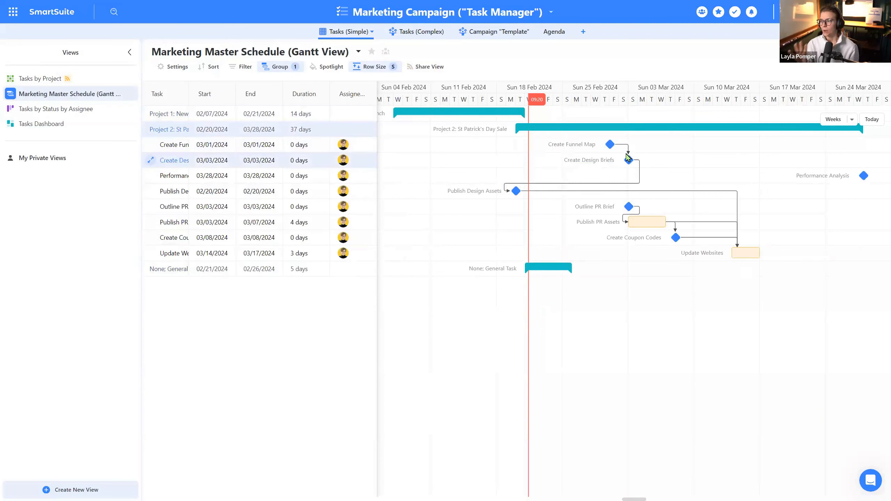
Step: Try the Days scale on the Gantt timeline, set it to Months, and look across the schedule from January to May 2024
{"action": "left_click", "coordinate": [852, 120]}
{"action": "left_click", "coordinate": [855, 144]}
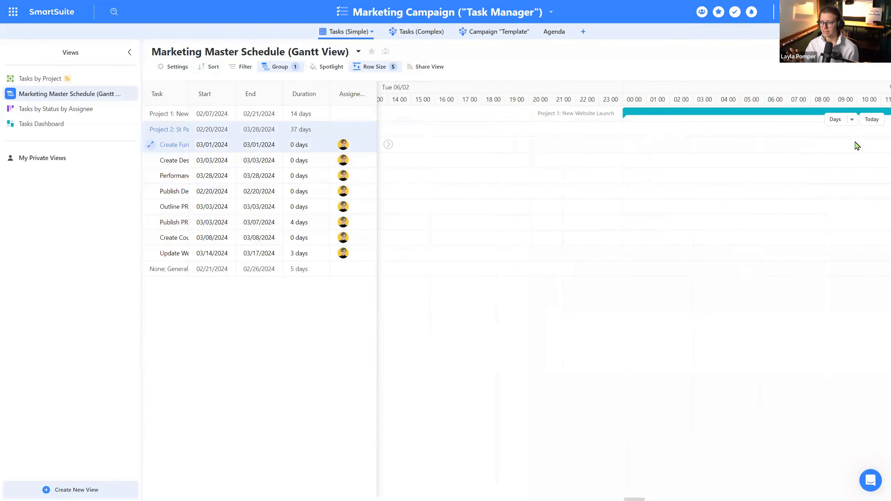
{"action": "left_click", "coordinate": [852, 119]}
{"action": "left_click", "coordinate": [847, 174]}
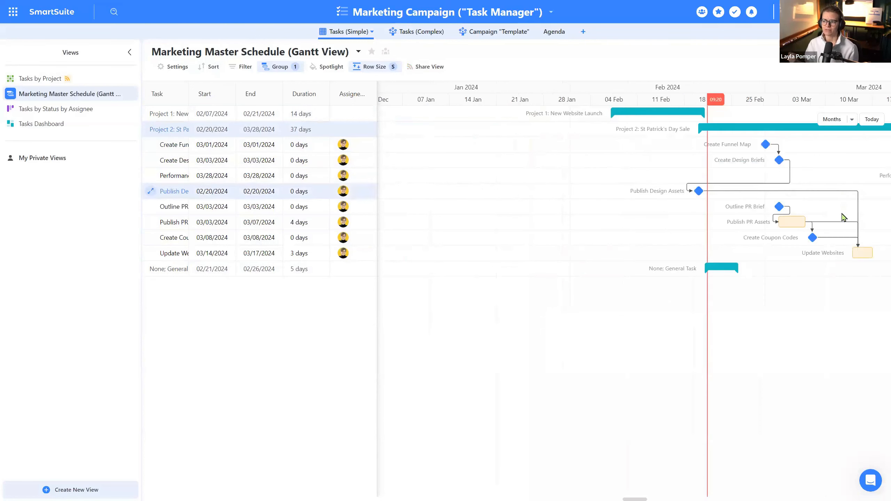
{"action": "scroll", "coordinate": [647, 488], "scroll_direction": "right", "scroll_amount": 5}
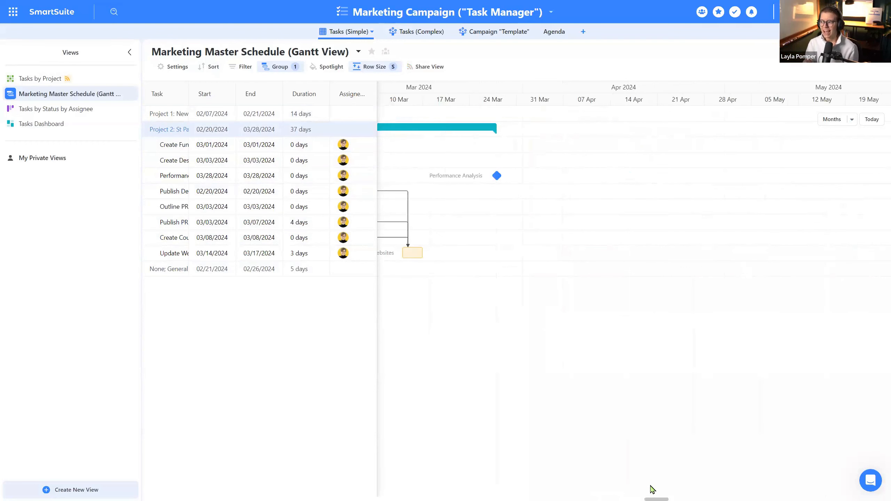
{"action": "scroll", "coordinate": [643, 490], "scroll_direction": "left", "scroll_amount": 5}
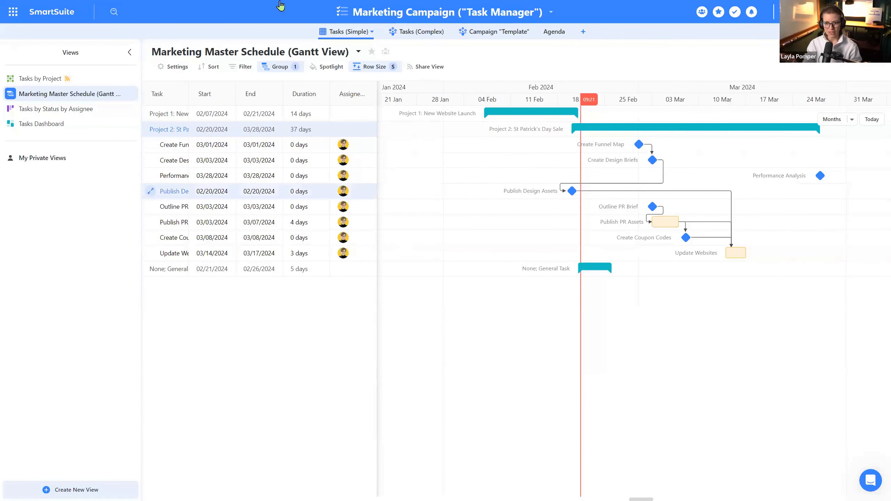
Step: View the Tasks by Project list again and go back to the Marketing Master Schedule
{"action": "left_click", "coordinate": [50, 80]}
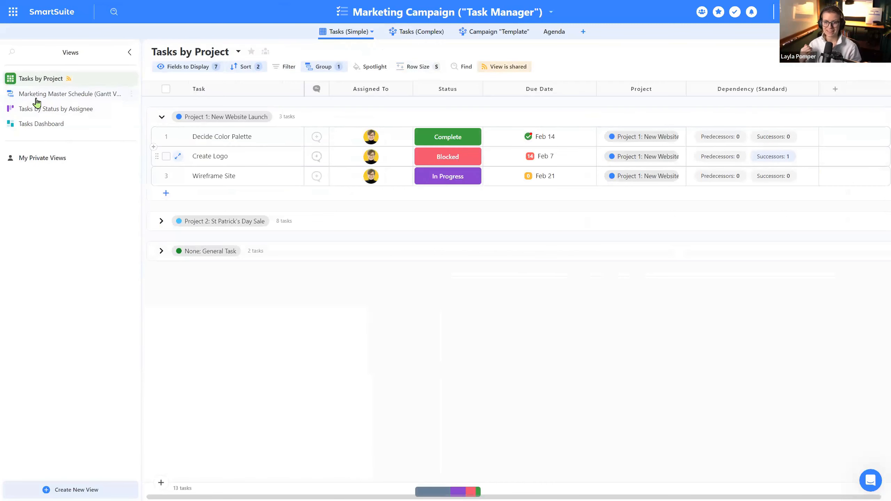
{"action": "mouse_move", "coordinate": [36, 103]}
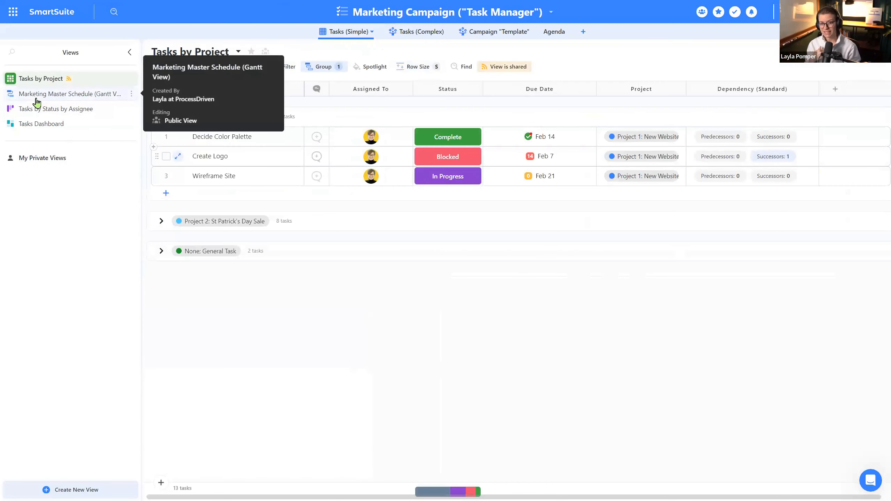
{"action": "left_click", "coordinate": [37, 102]}
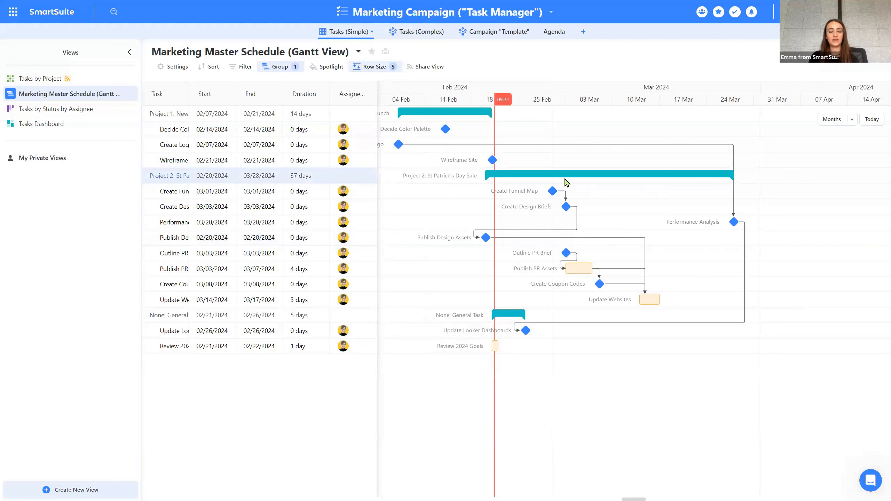
Step: Collapse the Project 2: St Patrick's Day Sale group on the Gantt chart, leaving the General Task group expanded
{"action": "left_click", "coordinate": [518, 179]}
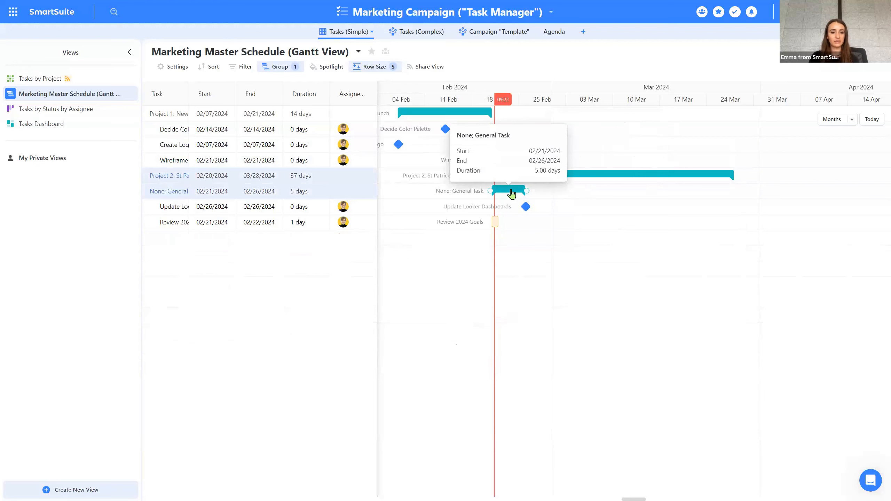
{"action": "left_click", "coordinate": [511, 193]}
{"action": "left_click", "coordinate": [511, 193]}
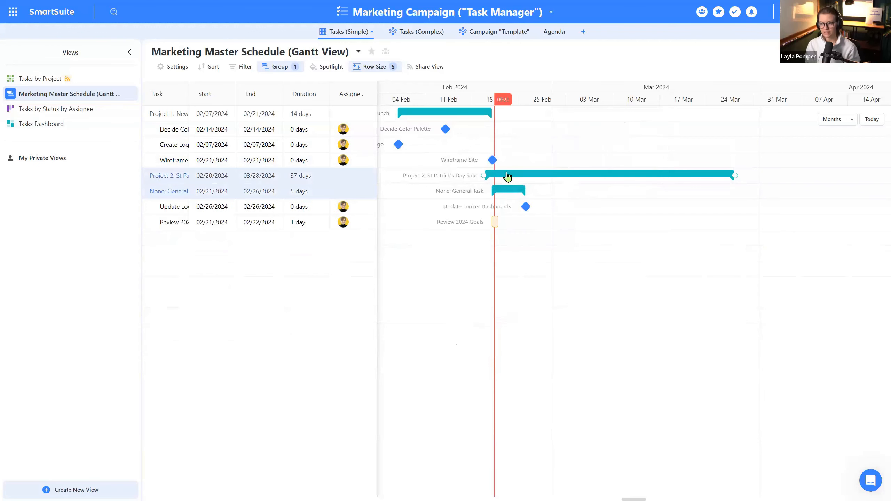
Step: Expand the Project 2: St Patrick's Day Sale group on the Gantt chart and view the schedule's grouping settings
{"action": "left_click", "coordinate": [508, 177]}
{"action": "left_click", "coordinate": [282, 67]}
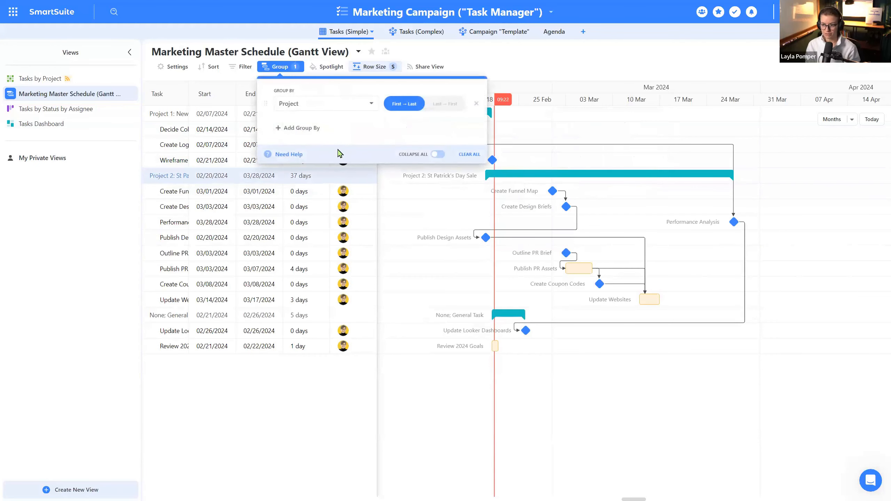
Step: Add a conditional spotlight to the Marketing Master Schedule that highlights tasks where Status is Blocked
{"action": "left_click", "coordinate": [326, 66]}
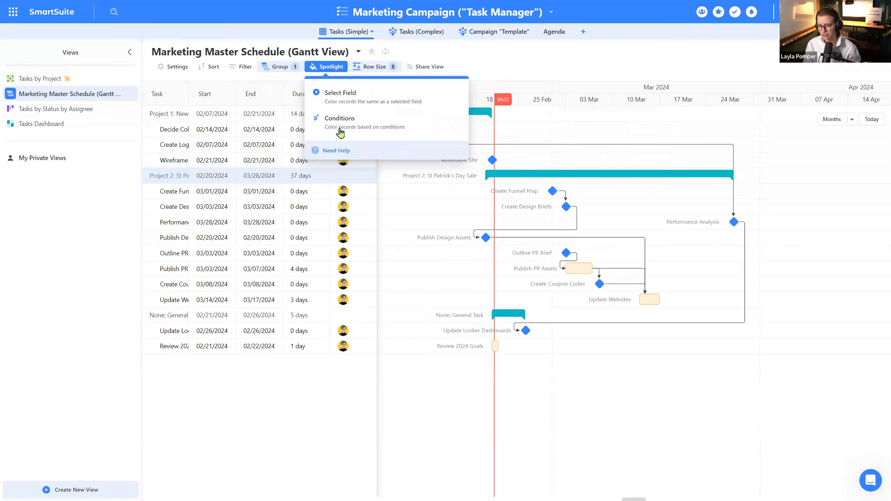
{"action": "left_click", "coordinate": [374, 135]}
{"action": "left_click", "coordinate": [393, 139]}
{"action": "left_click", "coordinate": [505, 138]}
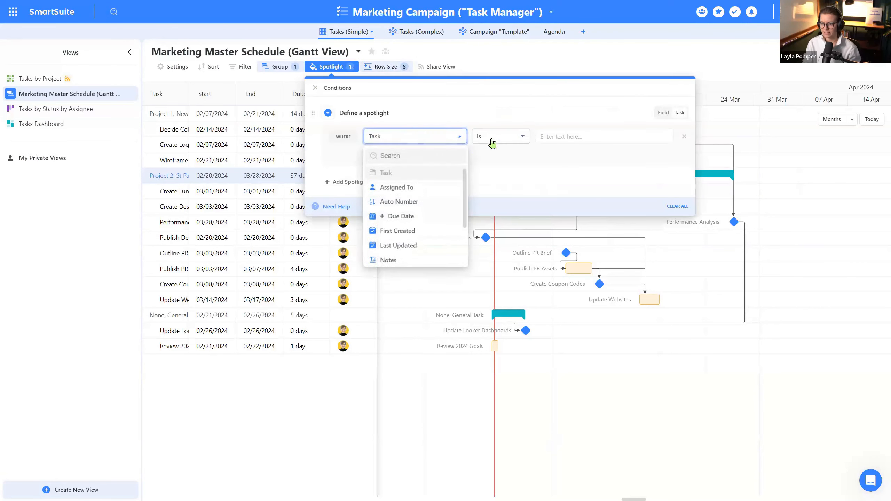
{"action": "left_click", "coordinate": [412, 140]}
{"action": "scroll", "coordinate": [424, 227], "scroll_direction": "down", "scroll_amount": 1}
{"action": "scroll", "coordinate": [424, 227], "scroll_direction": "down", "scroll_amount": 1}
{"action": "left_click", "coordinate": [411, 245]}
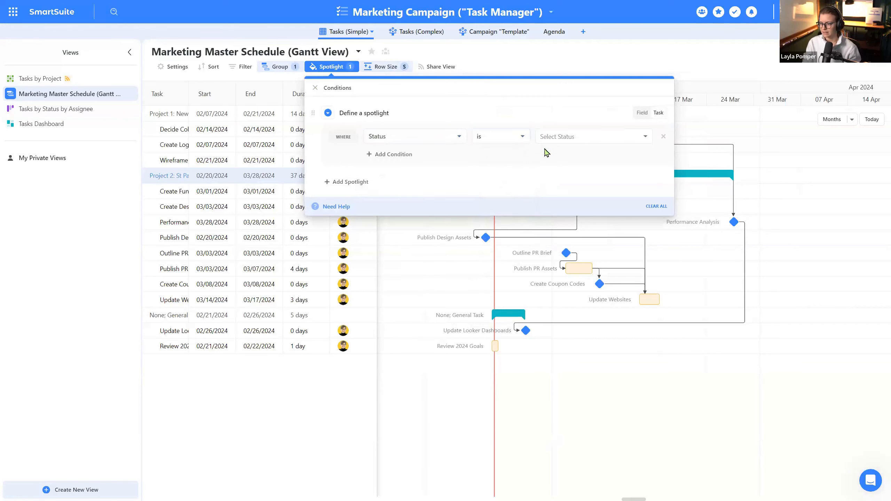
{"action": "left_click", "coordinate": [640, 142]}
{"action": "left_click", "coordinate": [595, 196]}
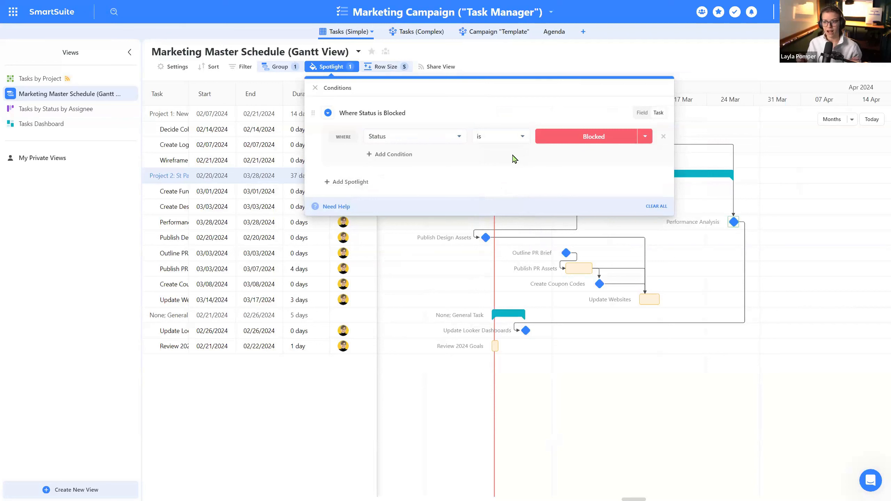
Step: Color the Blocked tasks' spotlight bright red and close the spotlight settings
{"action": "left_click", "coordinate": [328, 113]}
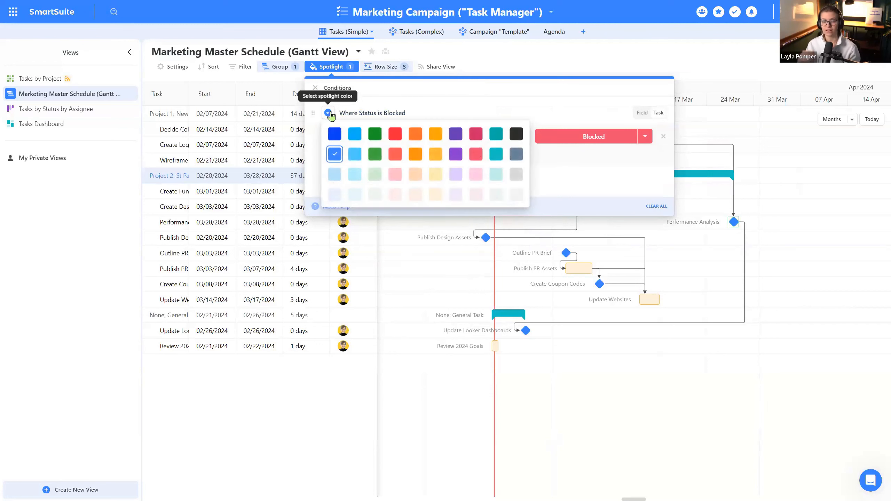
{"action": "left_click", "coordinate": [395, 134]}
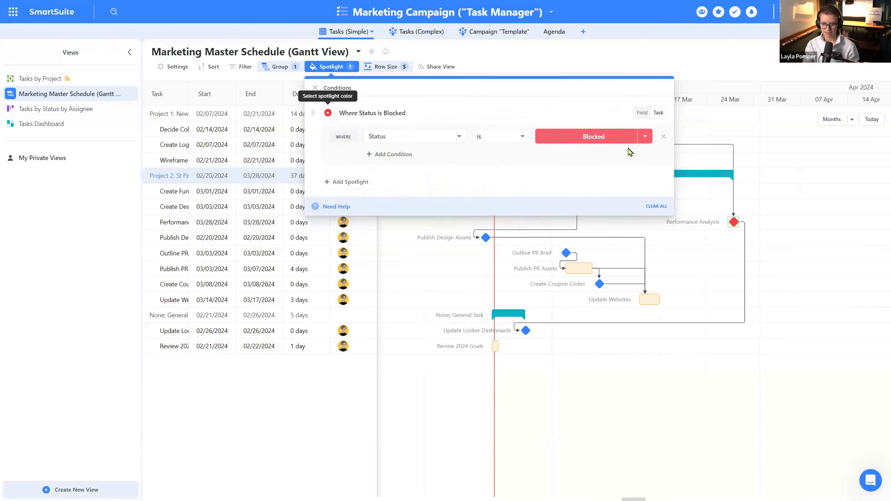
{"action": "left_click", "coordinate": [752, 254]}
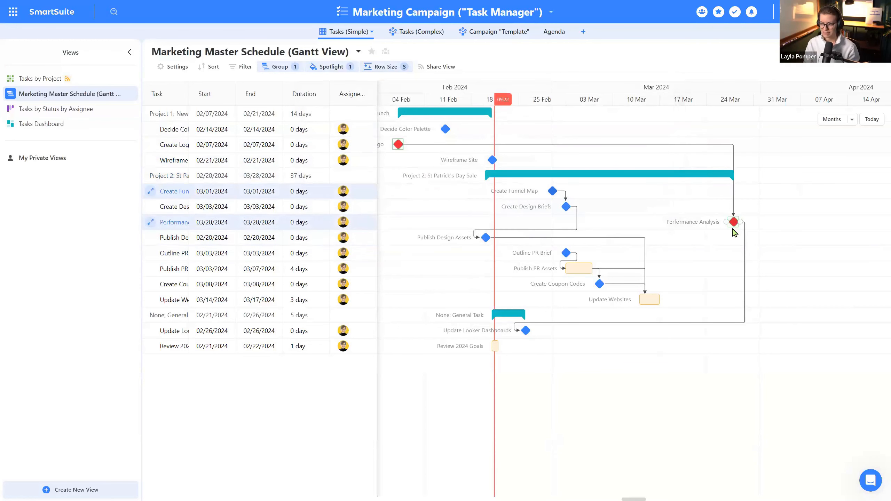
Step: Set the row size of the Marketing Master Schedule to M
{"action": "mouse_move", "coordinate": [733, 230]}
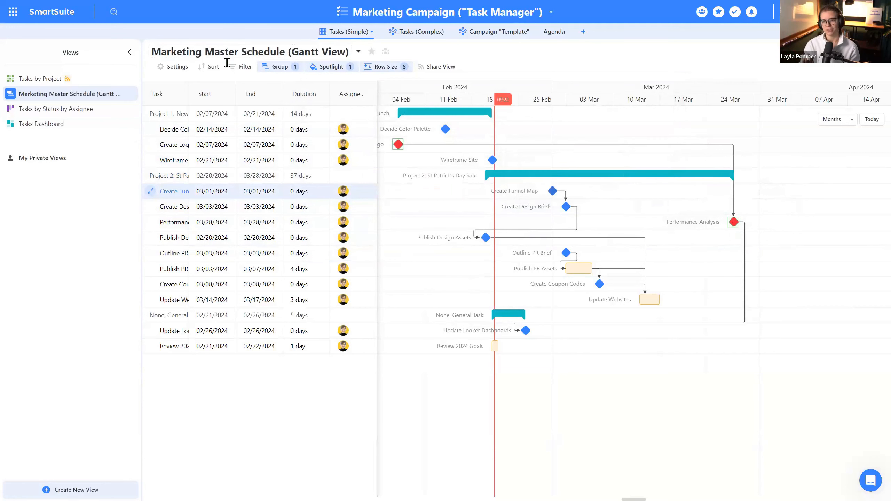
{"action": "left_click", "coordinate": [380, 67]}
{"action": "left_click", "coordinate": [390, 104]}
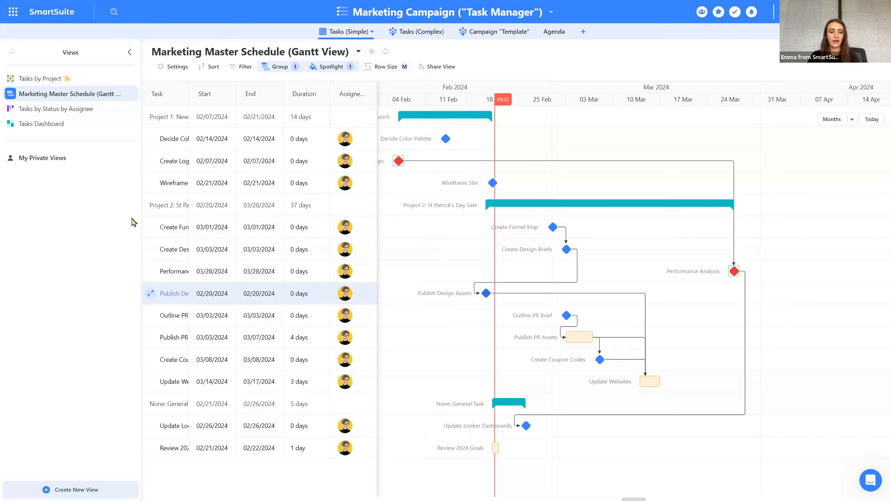
Step: Open the Performance Analysis task from the Gantt chart, review its dependencies and status, and close the record
{"action": "mouse_move", "coordinate": [734, 276]}
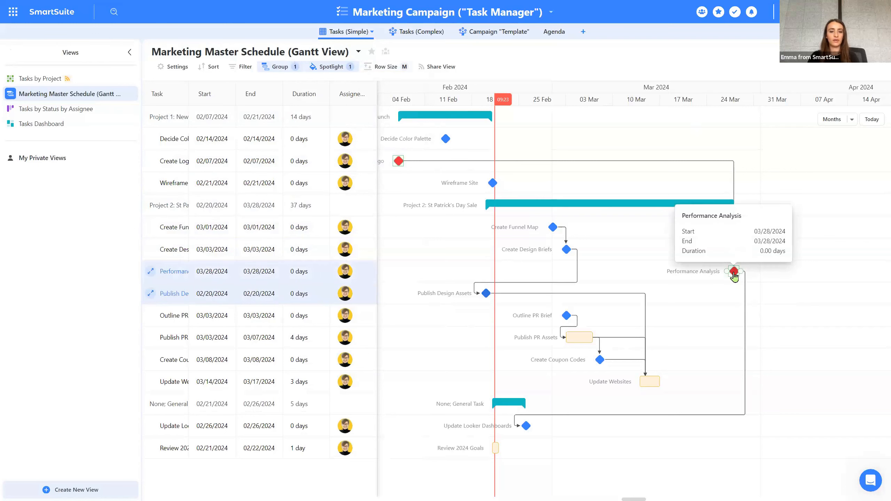
{"action": "left_click", "coordinate": [733, 272]}
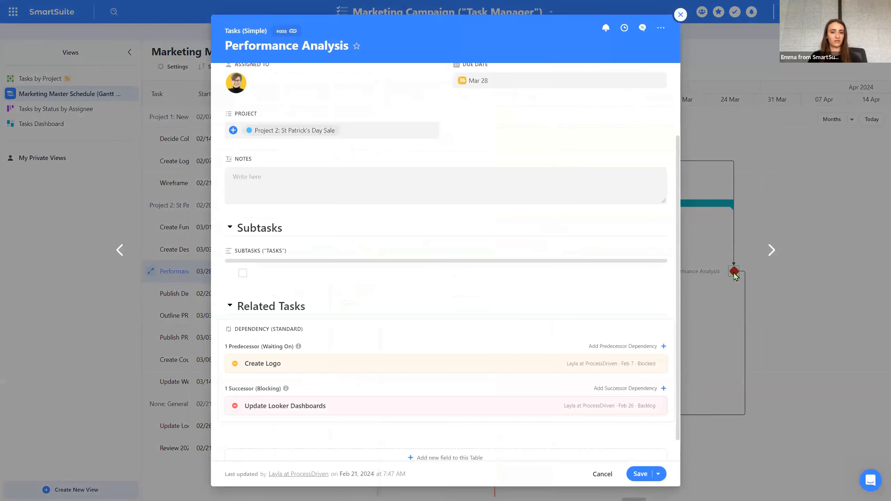
{"action": "scroll", "coordinate": [498, 239], "scroll_direction": "up", "scroll_amount": 3}
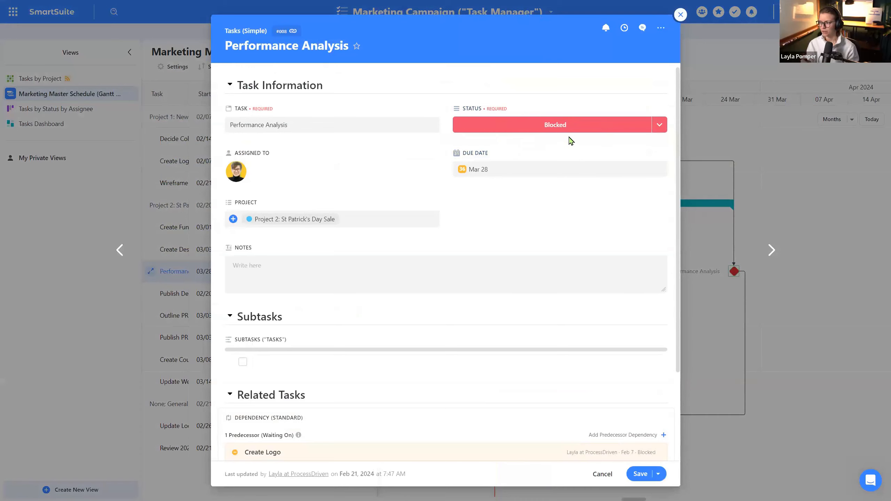
{"action": "left_click", "coordinate": [681, 19]}
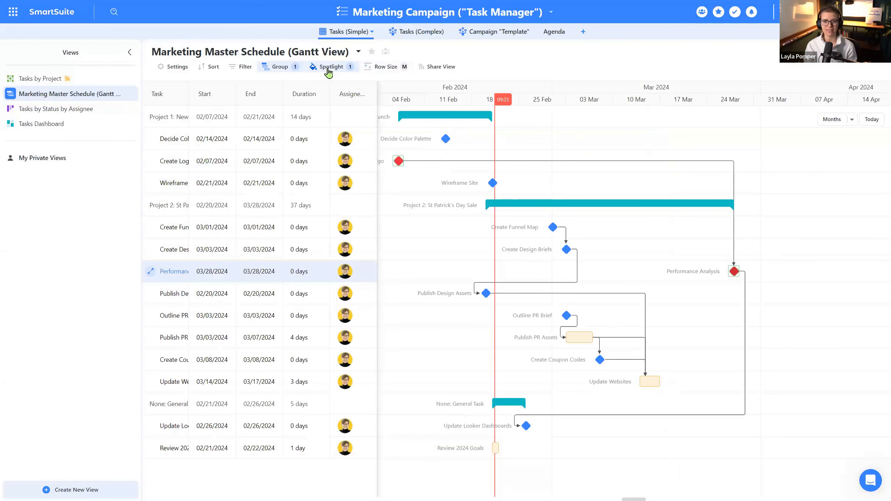
Step: Change the spotlight color for Blocked tasks to purple and close the spotlight settings
{"action": "left_click", "coordinate": [327, 68]}
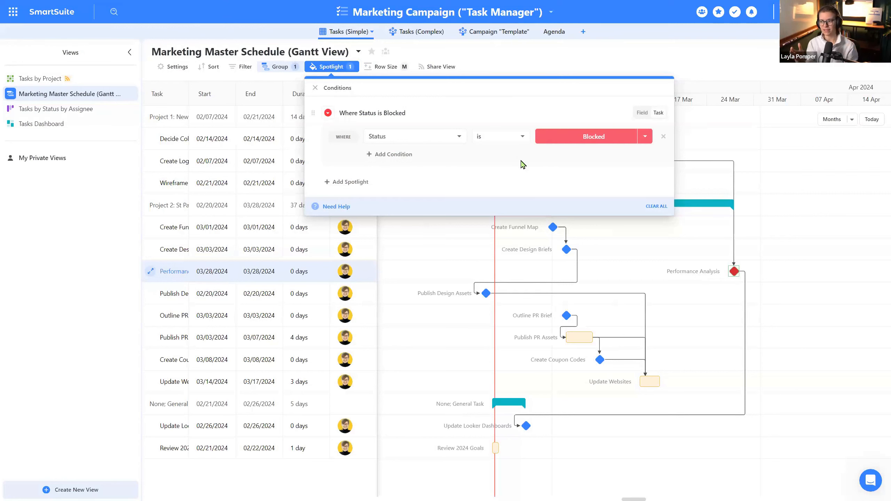
{"action": "left_click", "coordinate": [328, 113]}
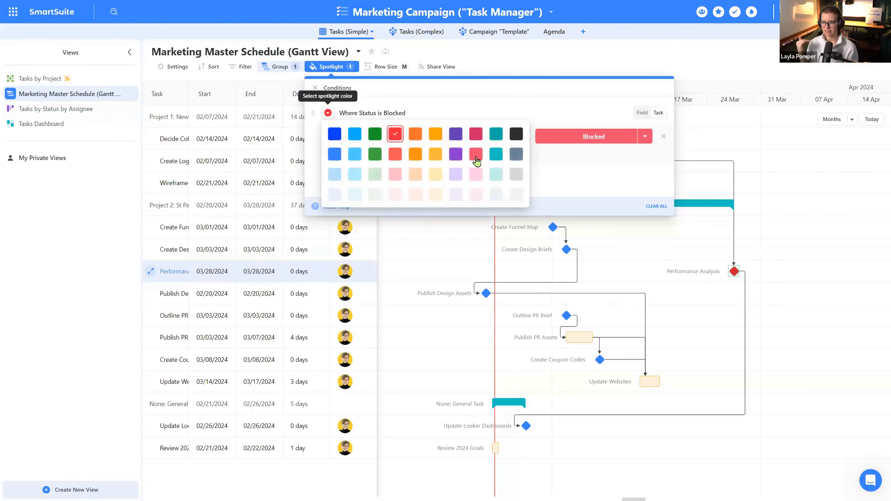
{"action": "left_click", "coordinate": [455, 154]}
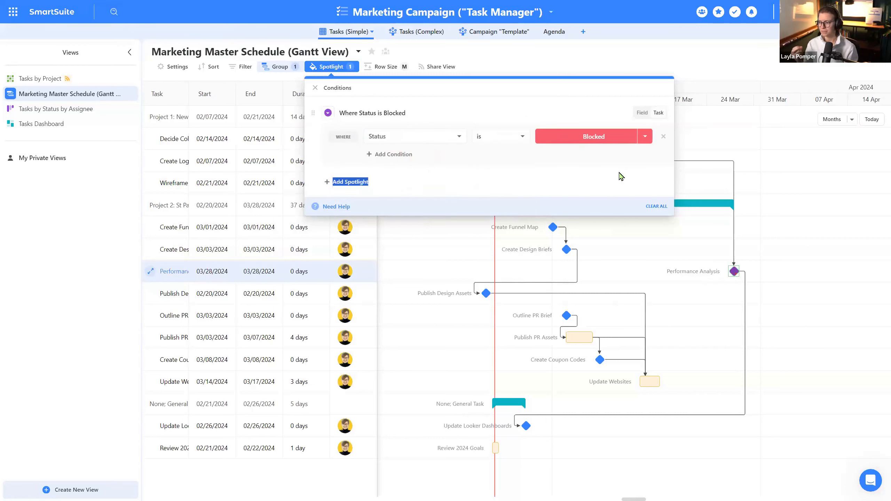
{"action": "left_click", "coordinate": [696, 197]}
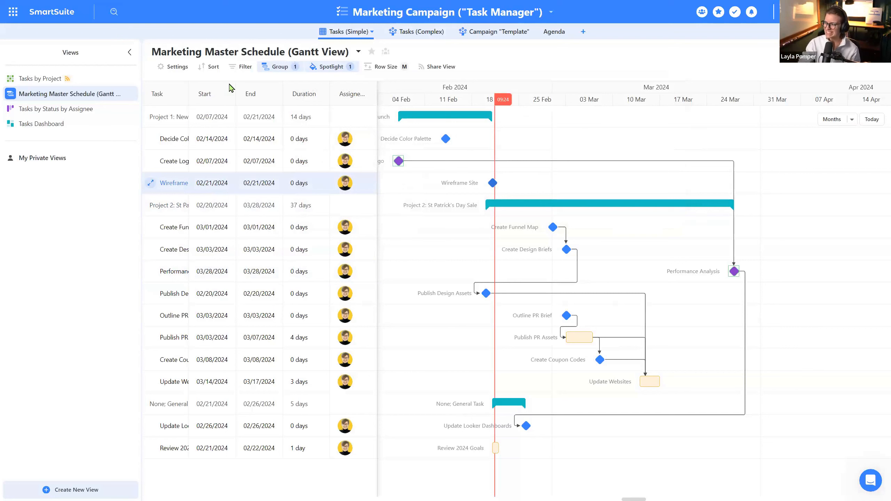
Step: Open the Tasks (Complex) table and review the Dependency (Advanced) field's dependency mode, updating the field with Advanced Mode kept
{"action": "left_click", "coordinate": [406, 33]}
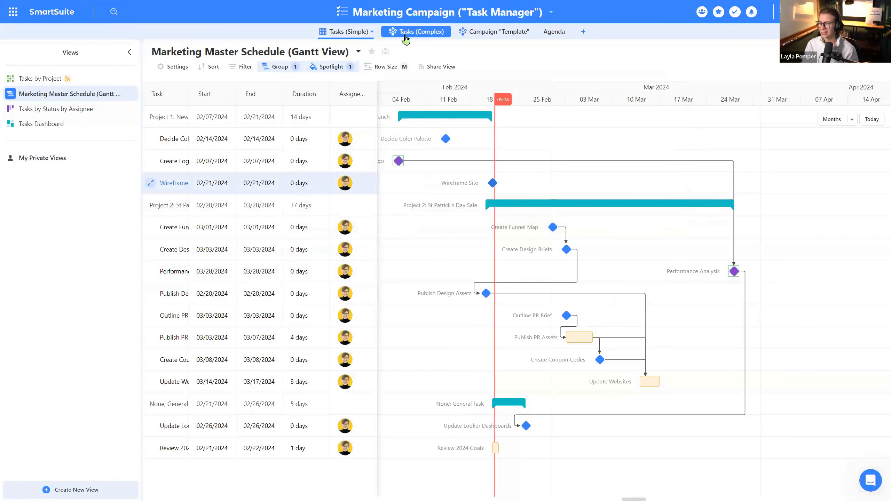
{"action": "left_click", "coordinate": [396, 33]}
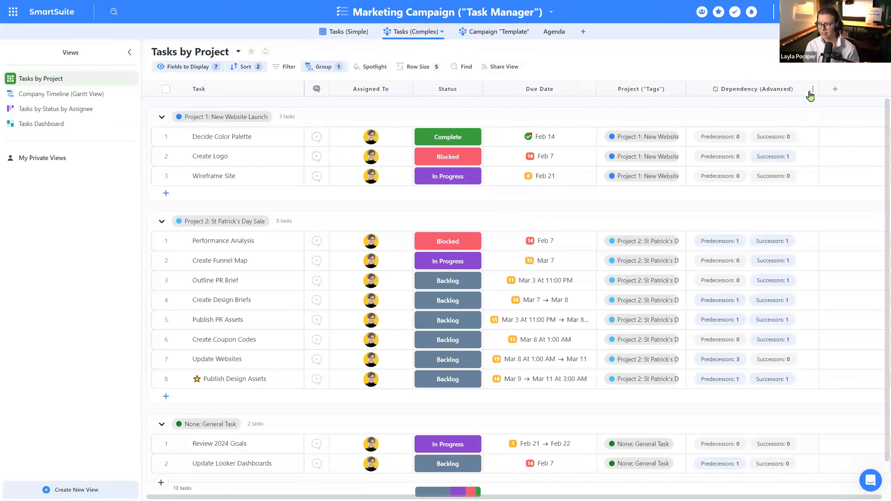
{"action": "left_click", "coordinate": [811, 91]}
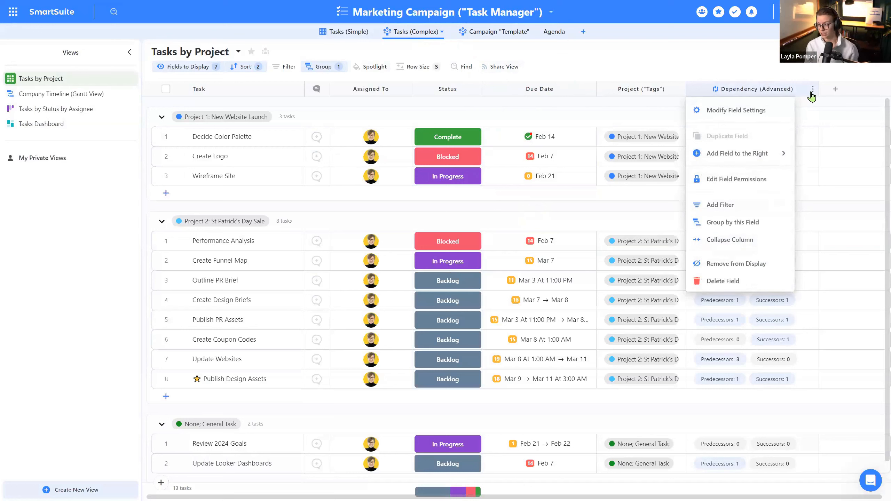
{"action": "left_click", "coordinate": [759, 113]}
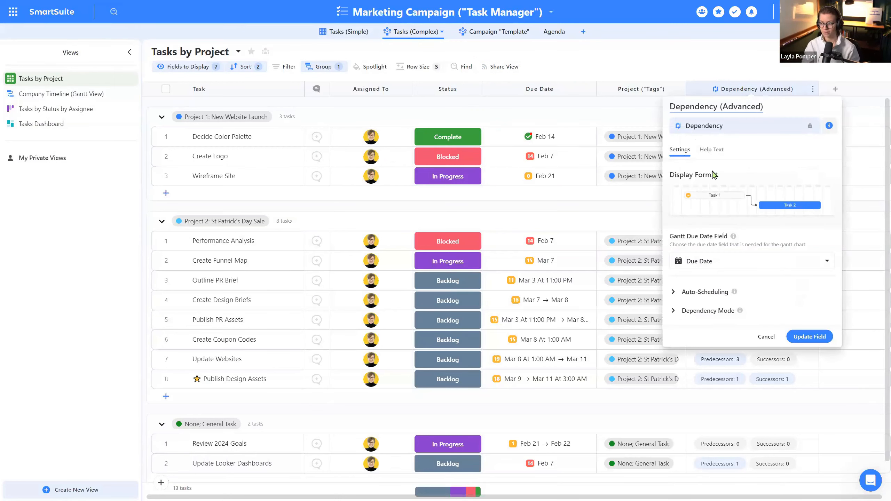
{"action": "left_click", "coordinate": [682, 310]}
{"action": "scroll", "coordinate": [754, 302], "scroll_direction": "down", "scroll_amount": 1}
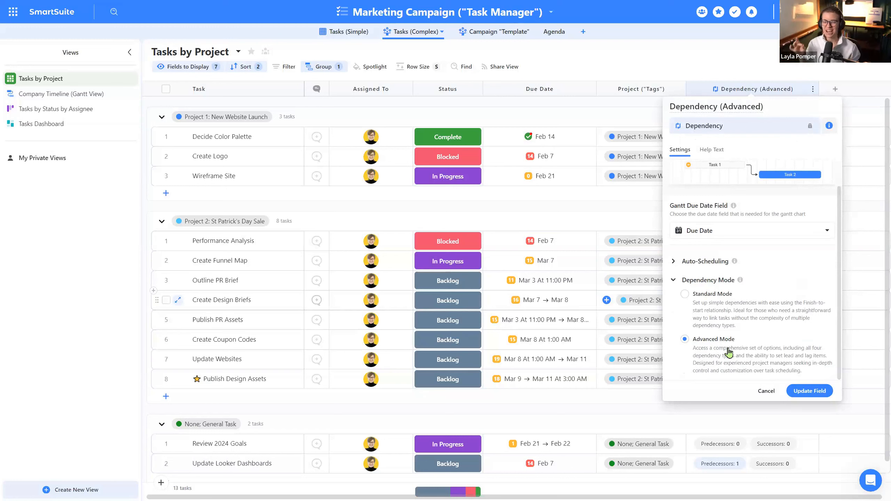
{"action": "left_click", "coordinate": [808, 390]}
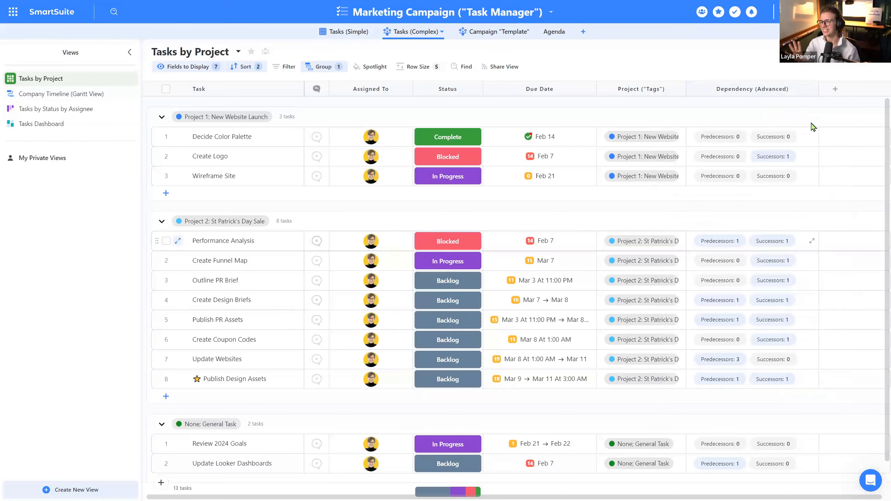
Step: Open the dependencies of Publish Design Assets and review the relationship types and lag for its Create Design Briefs predecessor
{"action": "left_click", "coordinate": [812, 159]}
{"action": "left_click", "coordinate": [810, 379]}
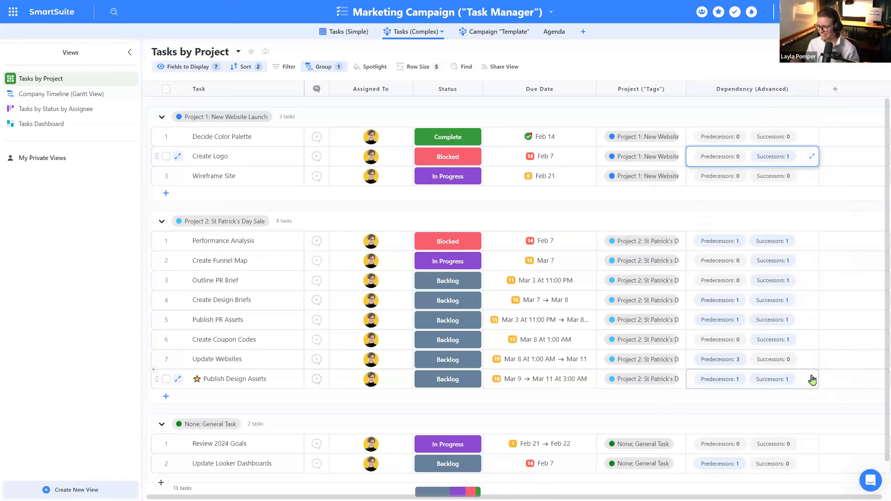
{"action": "left_click", "coordinate": [812, 380]}
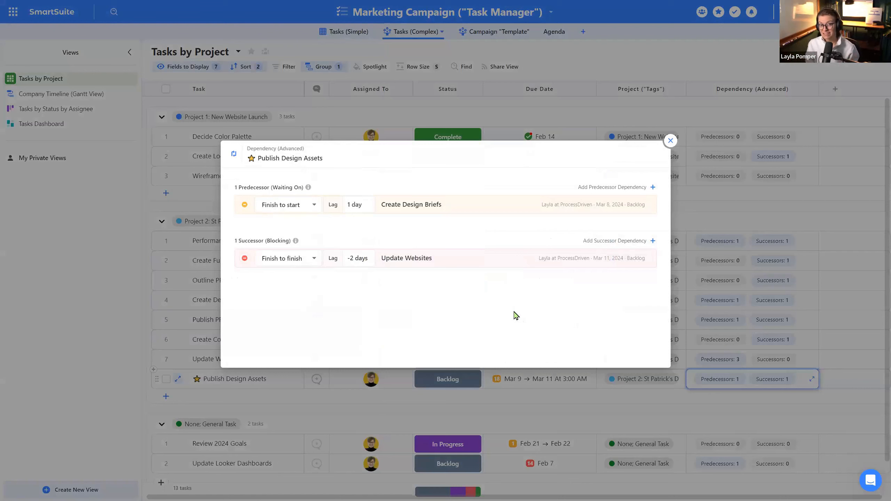
{"action": "left_click", "coordinate": [282, 208]}
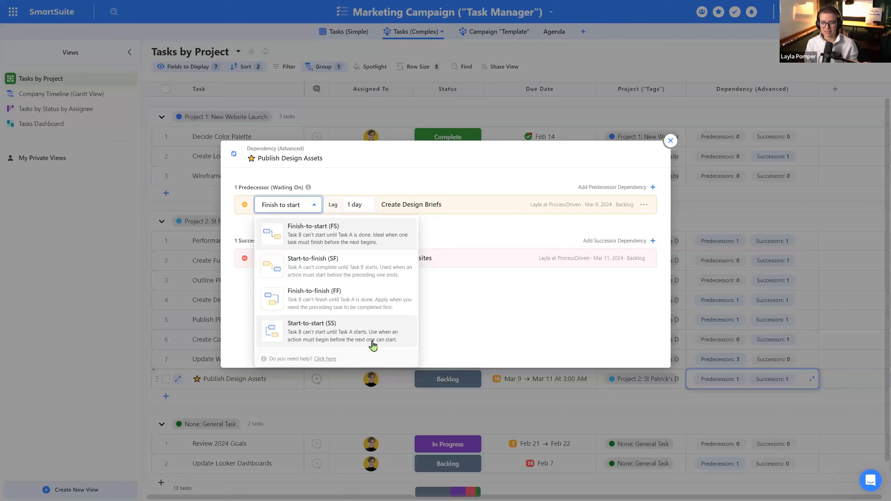
{"action": "left_click", "coordinate": [484, 292]}
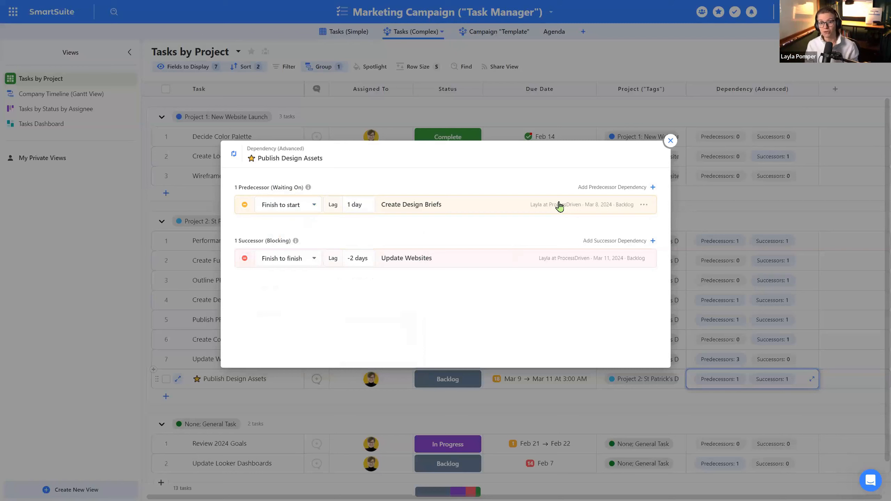
{"action": "left_click", "coordinate": [284, 205]}
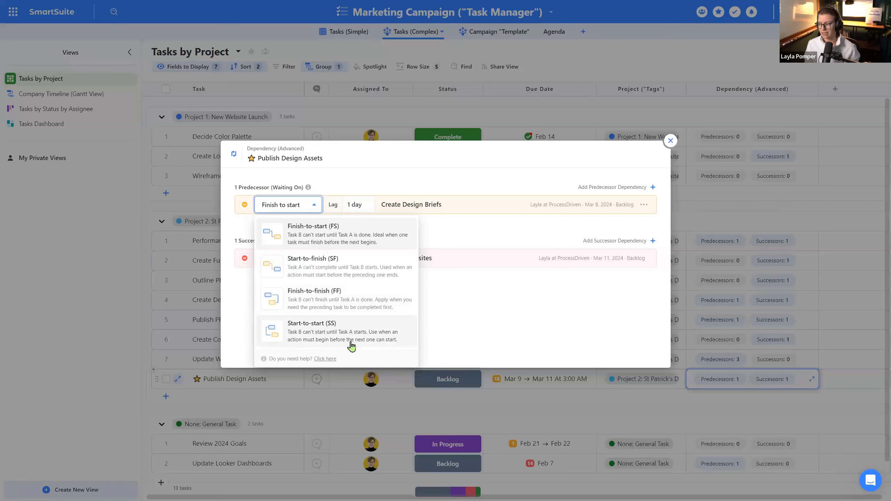
{"action": "left_click", "coordinate": [491, 325]}
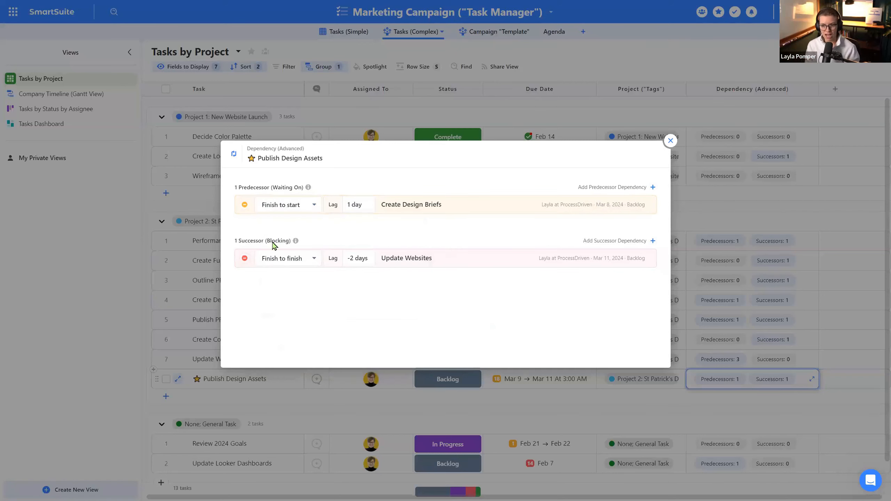
{"action": "double_click", "coordinate": [331, 211]}
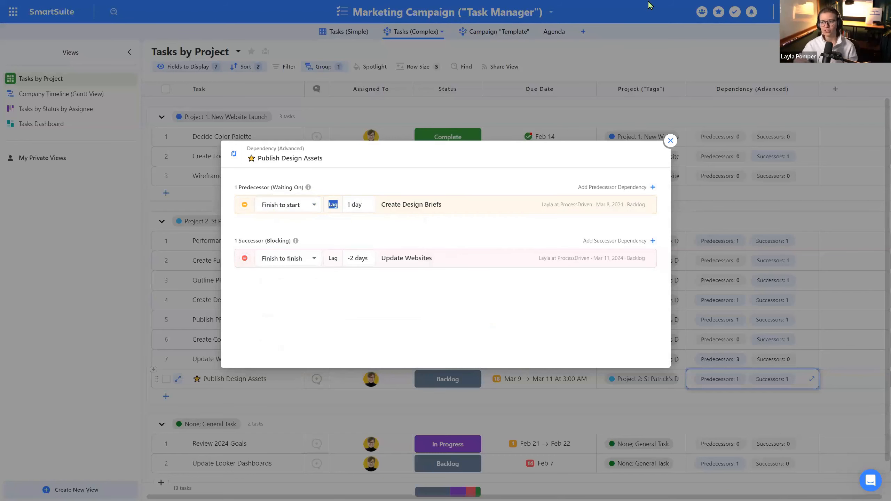
Step: Close the dependency details, revisit the Tasks (Simple) Gantt view, and return to Tasks (Complex) to select Performance Analysis's dependency cell
{"action": "left_click", "coordinate": [351, 36]}
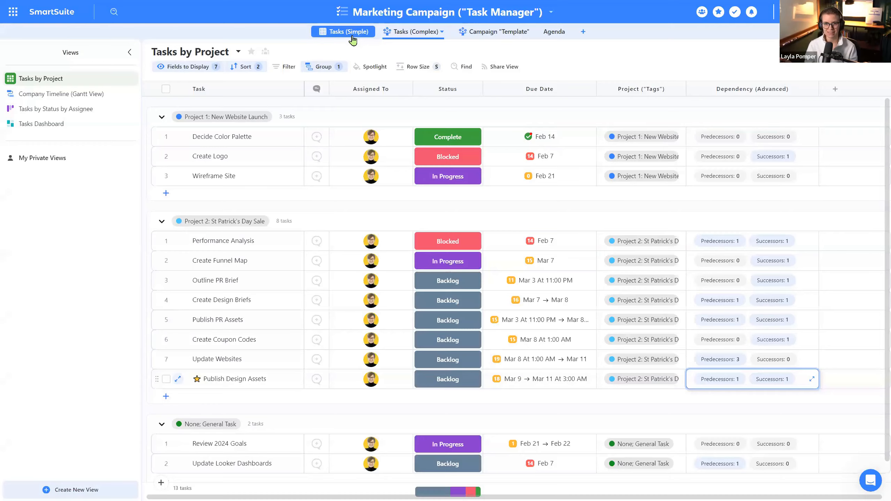
{"action": "left_click", "coordinate": [342, 37]}
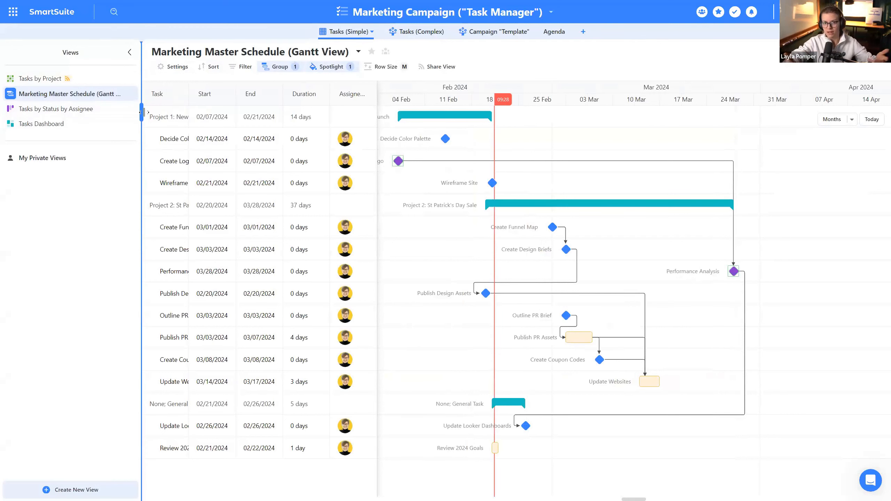
{"action": "left_click", "coordinate": [400, 34]}
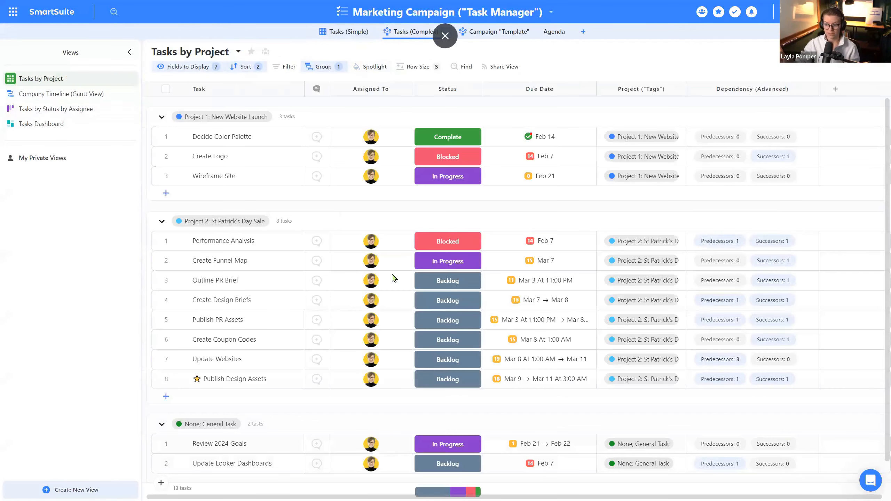
{"action": "left_click", "coordinate": [717, 252]}
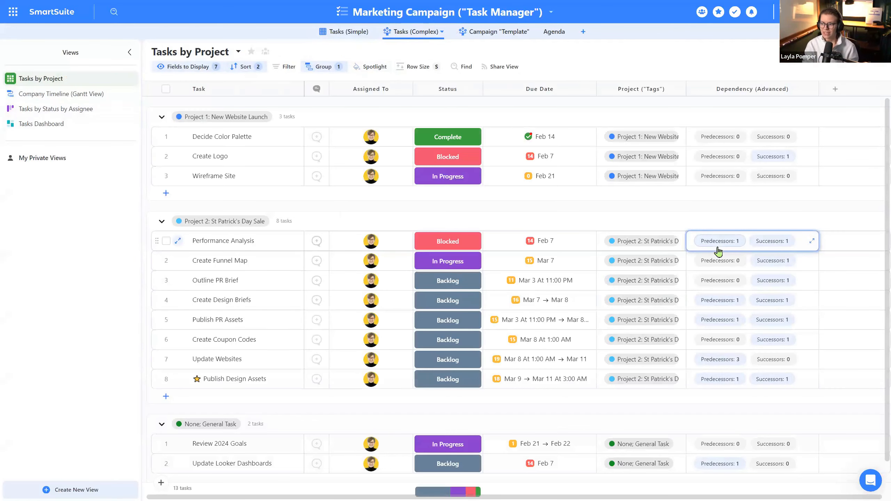
Step: Open the dependencies of Publish Design Assets and review the lag for its Update Websites successor
{"action": "left_click", "coordinate": [806, 385]}
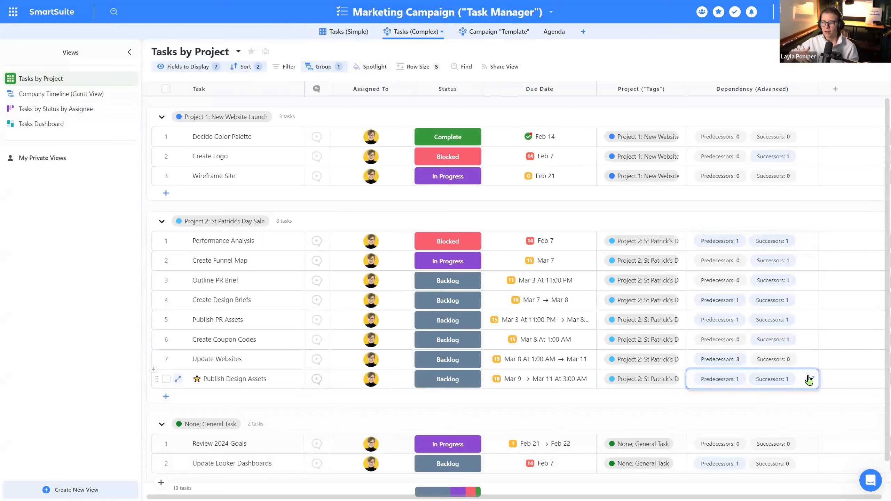
{"action": "left_click", "coordinate": [810, 379]}
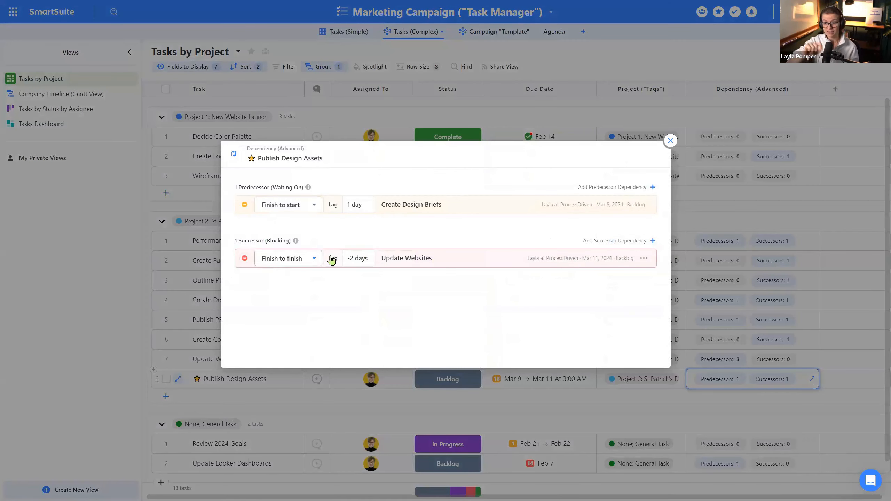
{"action": "left_click", "coordinate": [351, 257]}
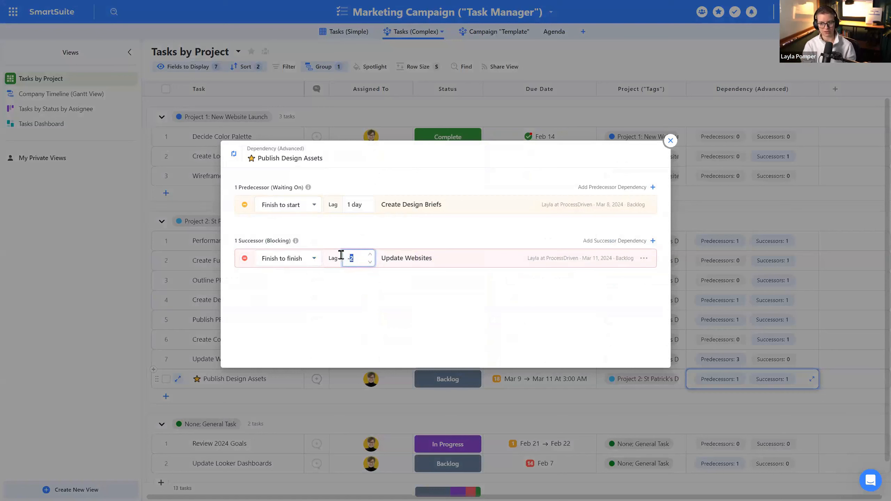
{"action": "left_click", "coordinate": [326, 347]}
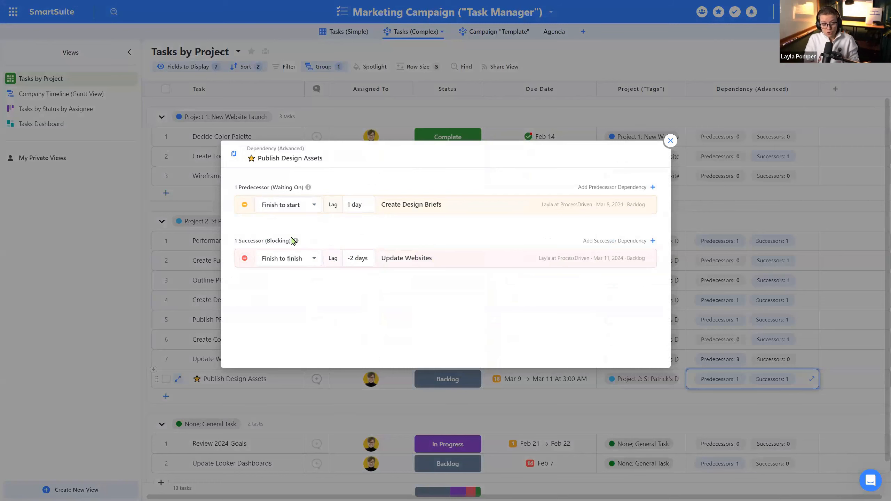
Step: Set the lag of the Create Design Briefs predecessor to 2 days and close the Publish Design Assets dependencies
{"action": "left_click", "coordinate": [359, 204]}
{"action": "left_click", "coordinate": [335, 200]}
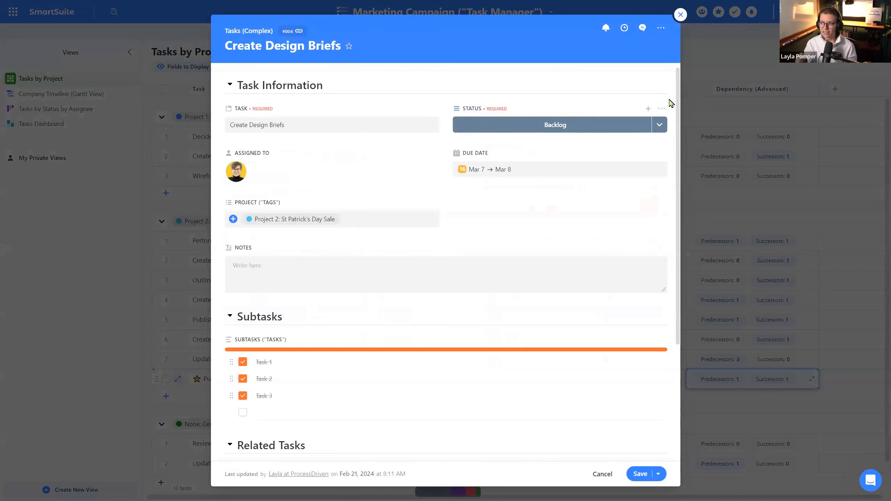
{"action": "left_click", "coordinate": [680, 14]}
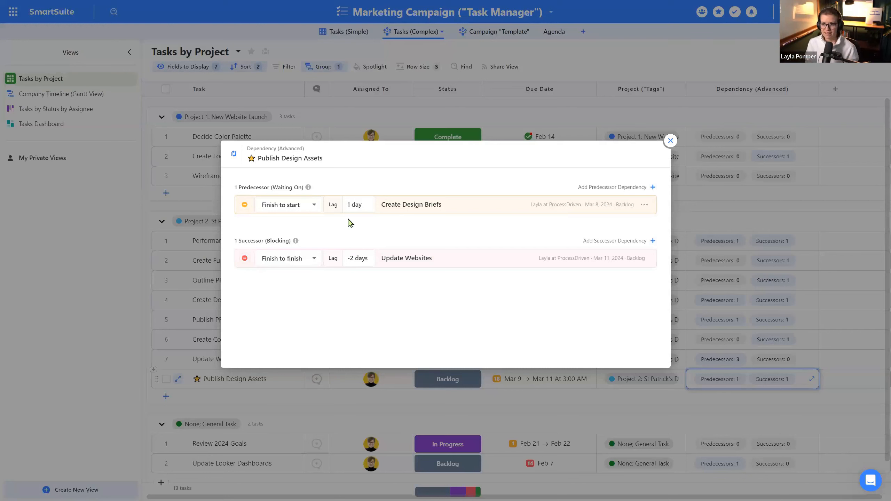
{"action": "left_click", "coordinate": [369, 200]}
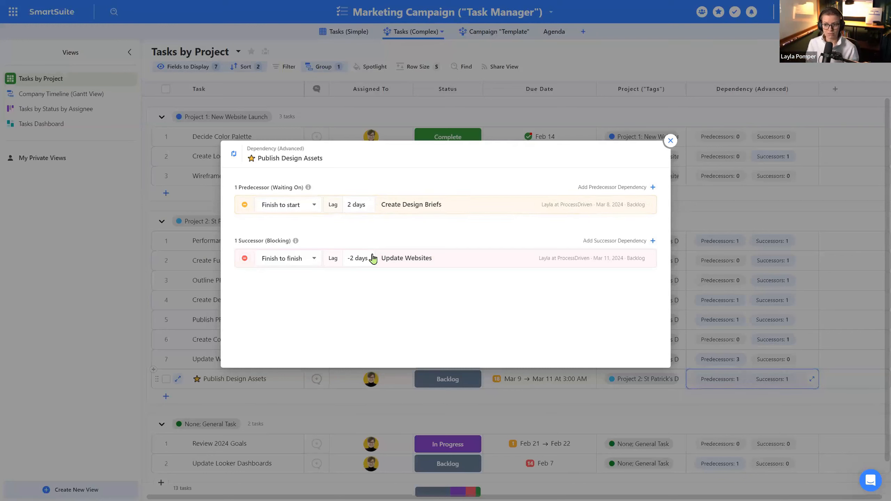
{"action": "left_click", "coordinate": [376, 258]}
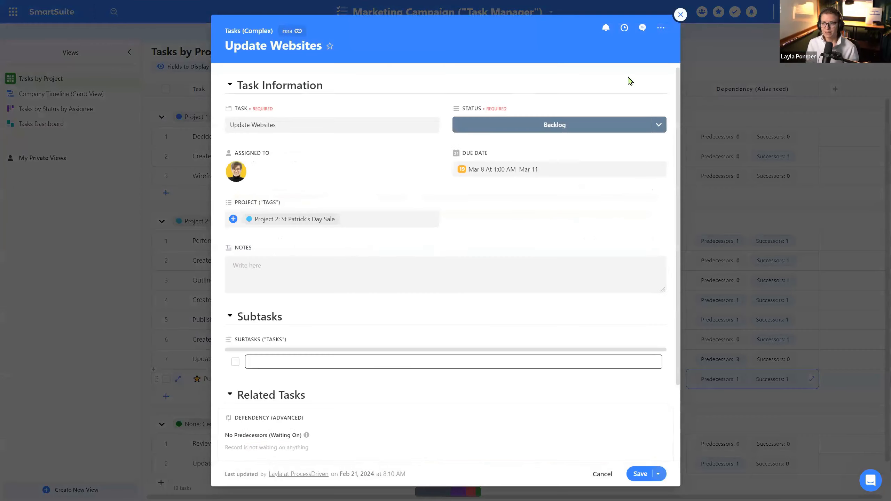
{"action": "left_click", "coordinate": [679, 14]}
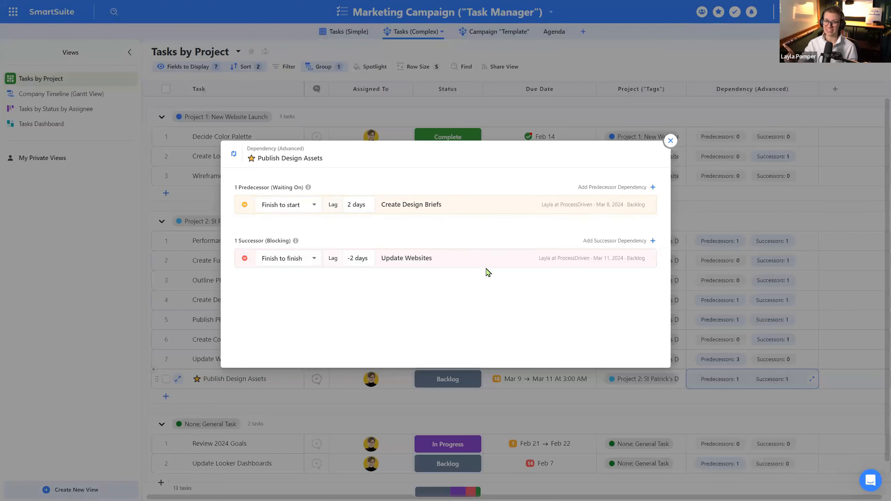
{"action": "left_click", "coordinate": [670, 140]}
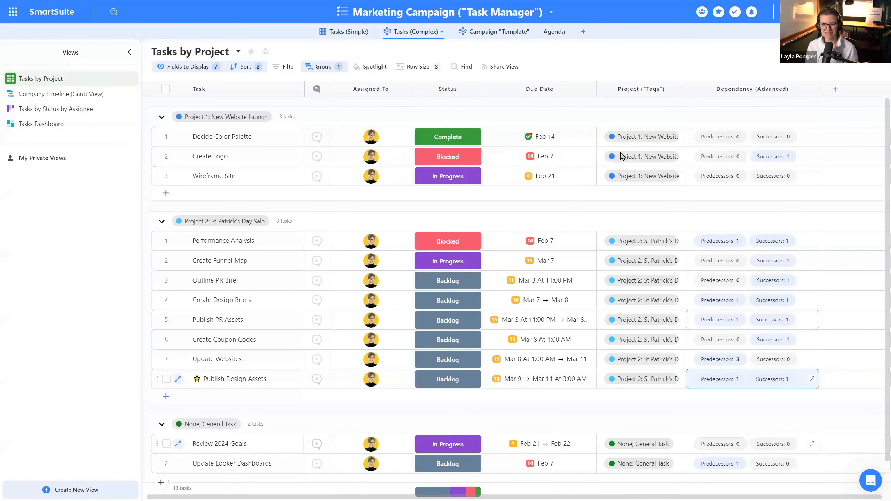
Step: Reschedule Outline PR Brief to 02/20/2024 in the Company Timeline (Gantt View)
{"action": "left_click", "coordinate": [60, 95]}
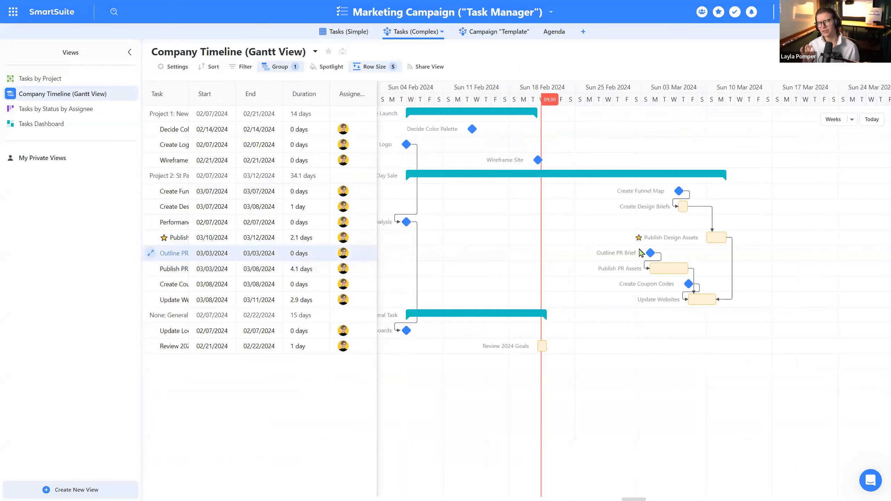
{"action": "left_click_drag", "start_coordinate": [653, 255], "coordinate": [523, 251]}
{"action": "left_click_drag", "start_coordinate": [540, 128], "coordinate": [530, 220]}
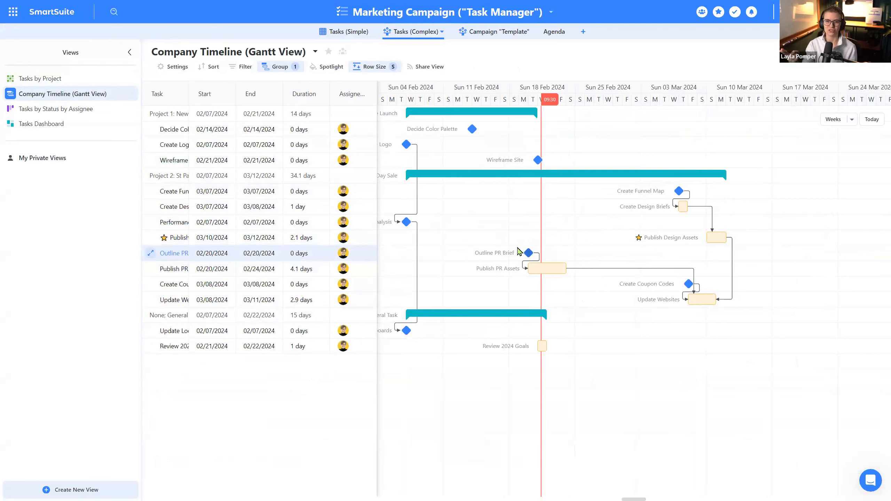
{"action": "mouse_move", "coordinate": [527, 260]}
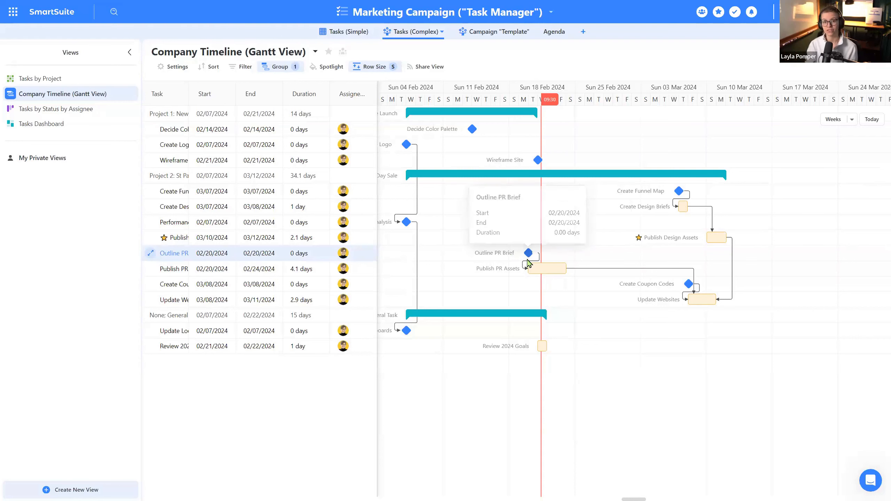
Step: Move Create Coupon Codes to 03/01/2024 on the timeline and reschedule Update Websites to start 03/07/2024
{"action": "left_click_drag", "start_coordinate": [657, 287], "coordinate": [592, 287]}
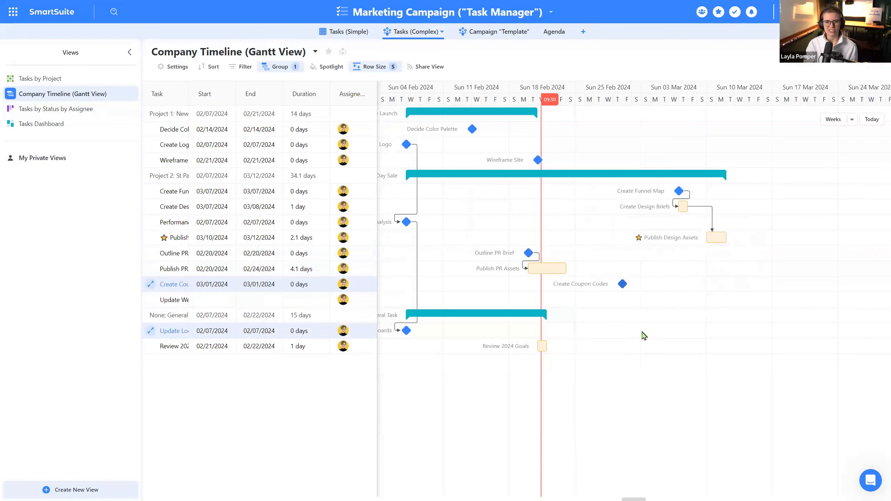
{"action": "left_click_drag", "start_coordinate": [692, 298], "coordinate": [737, 299]}
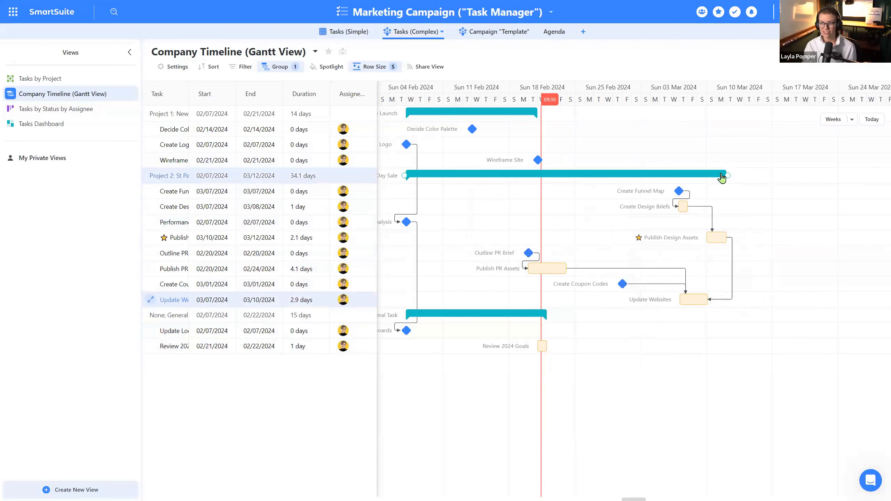
{"action": "mouse_move", "coordinate": [722, 179]}
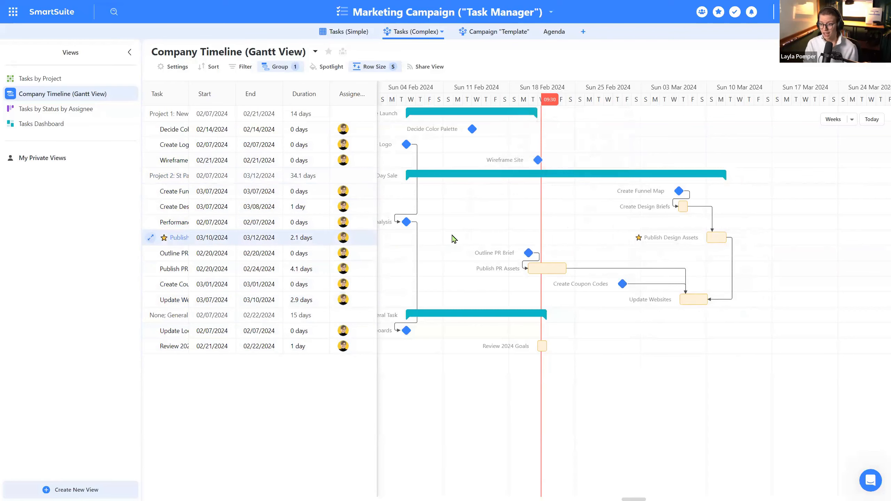
Step: Review the predecessor and successor relationships of Publish PR Assets in Tasks by Project, and close the dependency details
{"action": "left_click", "coordinate": [58, 79]}
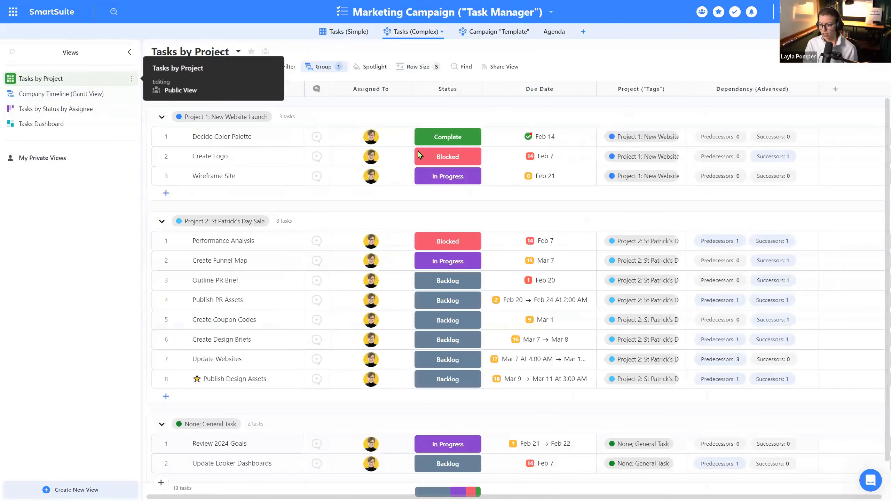
{"action": "left_click", "coordinate": [729, 304]}
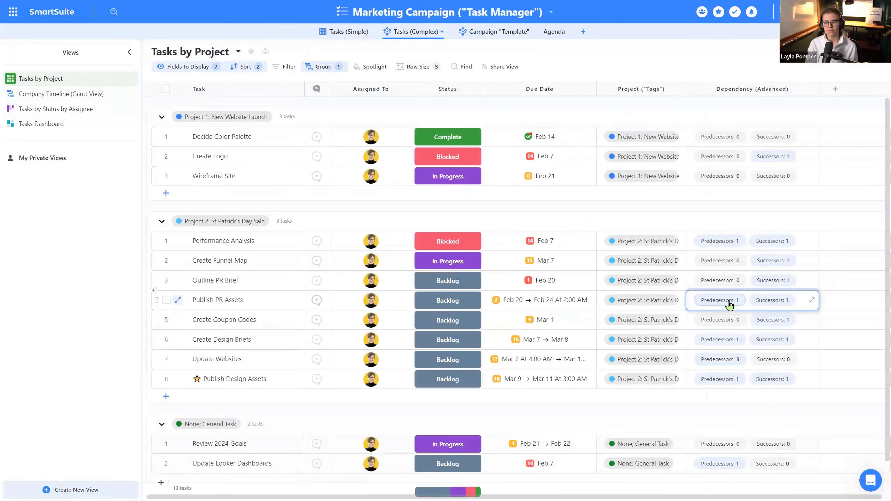
{"action": "left_click", "coordinate": [811, 301]}
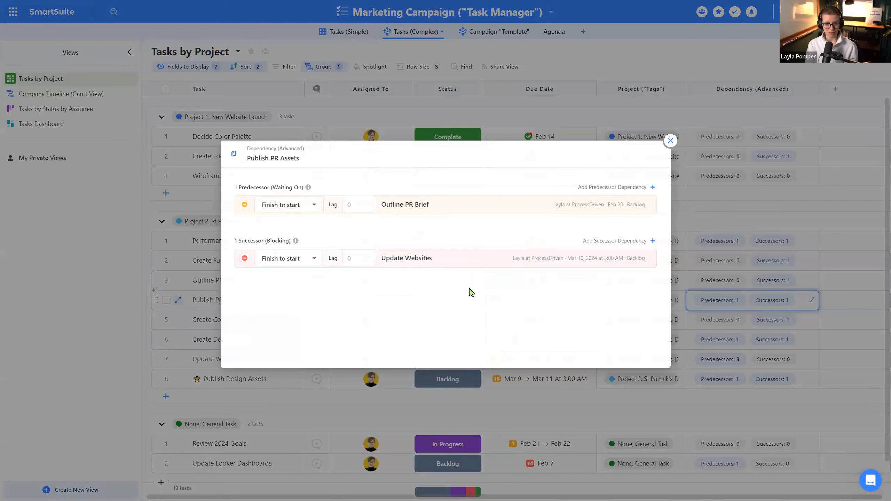
{"action": "left_click", "coordinate": [192, 198]}
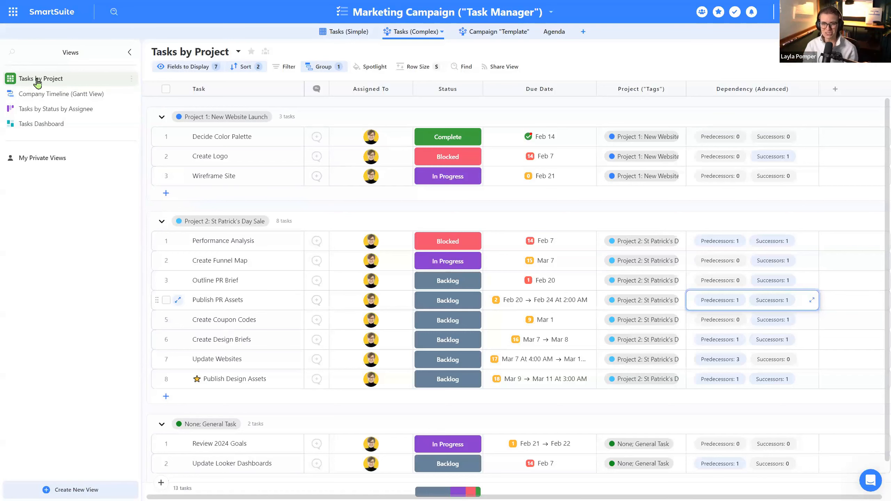
Step: Try to link Performance Analysis as a predecessor of Publish PR Assets in the Company Timeline (Gantt View)
{"action": "left_click", "coordinate": [54, 94]}
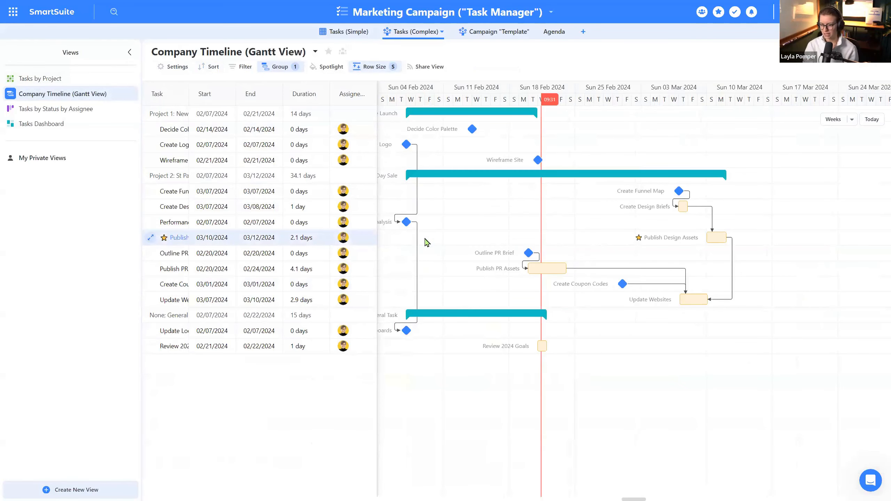
{"action": "left_click_drag", "start_coordinate": [413, 221], "coordinate": [536, 269]}
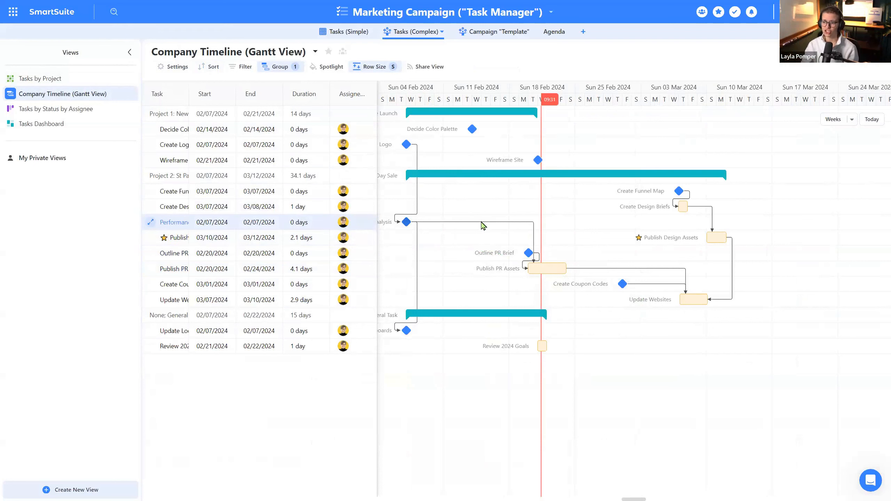
Step: Set a 2-day lag on the Publish PR Assets successor of Outline PR Brief and save the task
{"action": "left_click", "coordinate": [533, 255]}
{"action": "left_click", "coordinate": [349, 382]}
{"action": "type", "text": "2"}
{"action": "key", "text": "Return"}
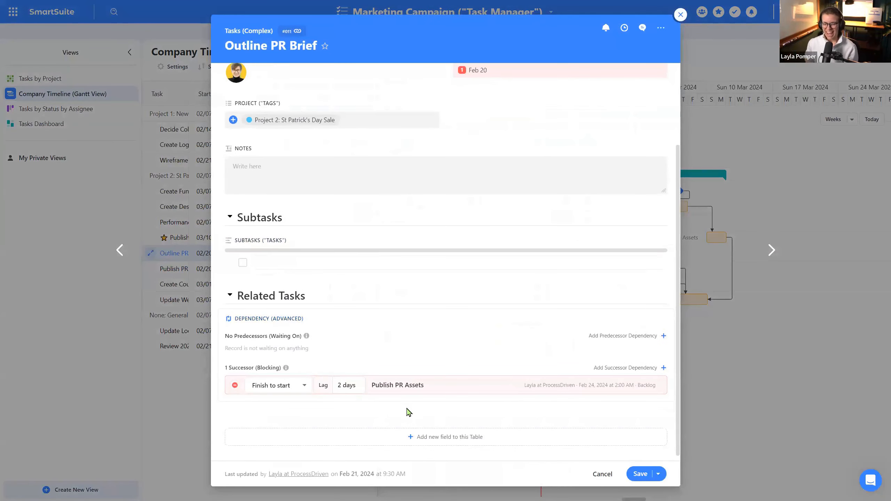
{"action": "left_click", "coordinate": [293, 386]}
{"action": "left_click", "coordinate": [309, 414]}
{"action": "left_click", "coordinate": [640, 474]}
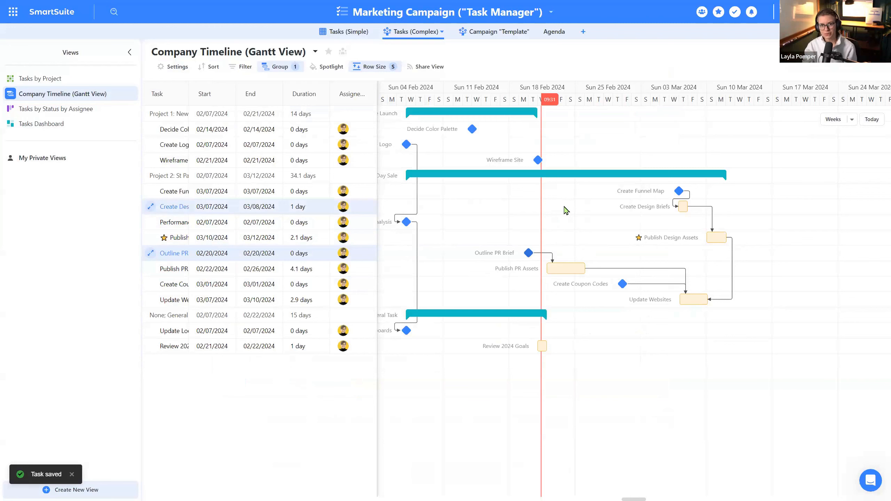
Step: Open the Campaign "Template" table and review its table options
{"action": "left_click", "coordinate": [487, 38]}
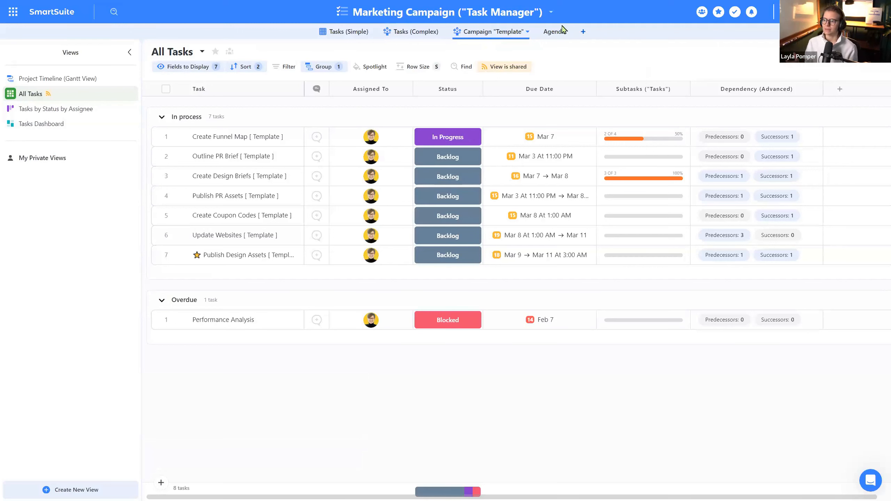
{"action": "left_click", "coordinate": [583, 31]}
{"action": "left_click", "coordinate": [480, 34]}
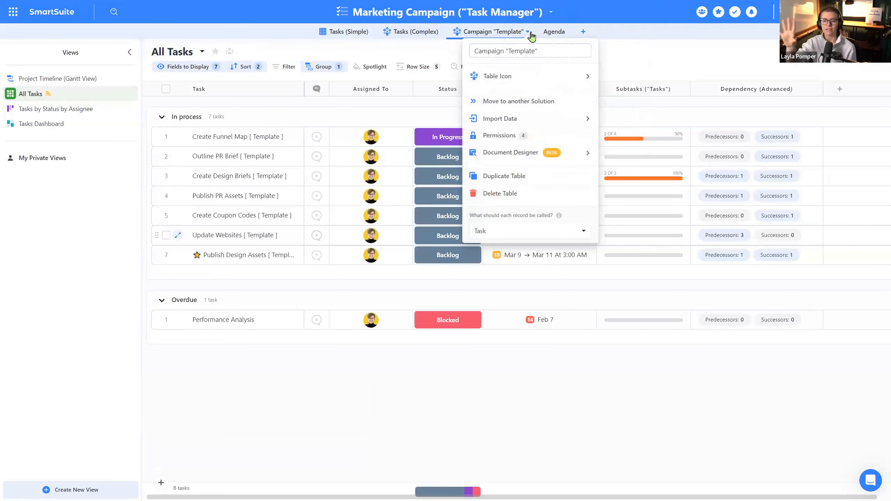
{"action": "left_click", "coordinate": [354, 381]}
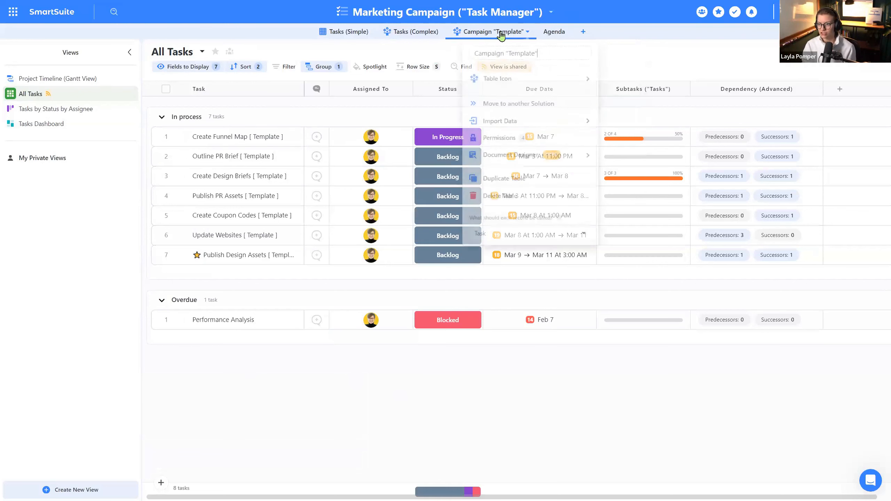
Step: Rename the Campaign "Template" table as New Website Client "Template" and open its Project Timeline (Gantt View)
{"action": "left_click", "coordinate": [523, 32]}
{"action": "double_click", "coordinate": [484, 50]}
{"action": "type", "text": "New Client"}
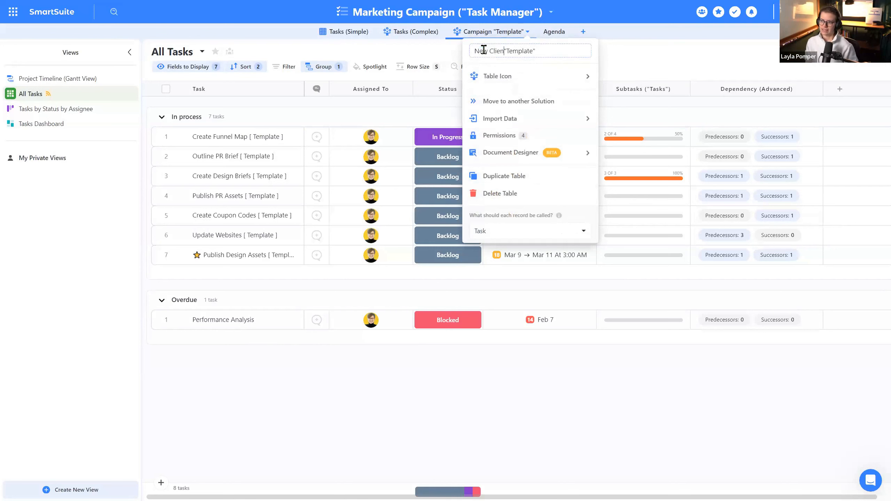
{"action": "key", "text": "BackSpace"}
{"action": "key", "text": "BackSpace"}
{"action": "key", "text": "BackSpace"}
{"action": "key", "text": "BackSpace"}
{"action": "key", "text": "BackSpace"}
{"action": "key", "text": "BackSpace"}
{"action": "key", "text": "BackSpace"}
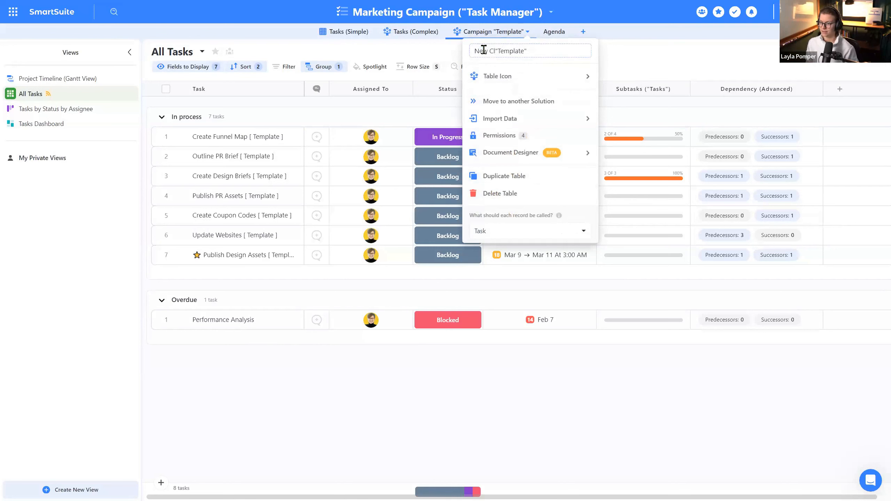
{"action": "type", "text": "Website Client"}
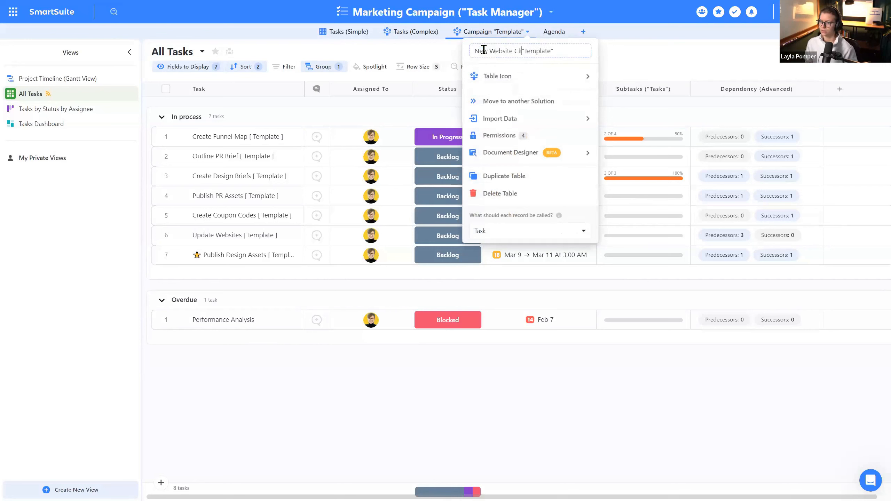
{"action": "left_click", "coordinate": [42, 78]}
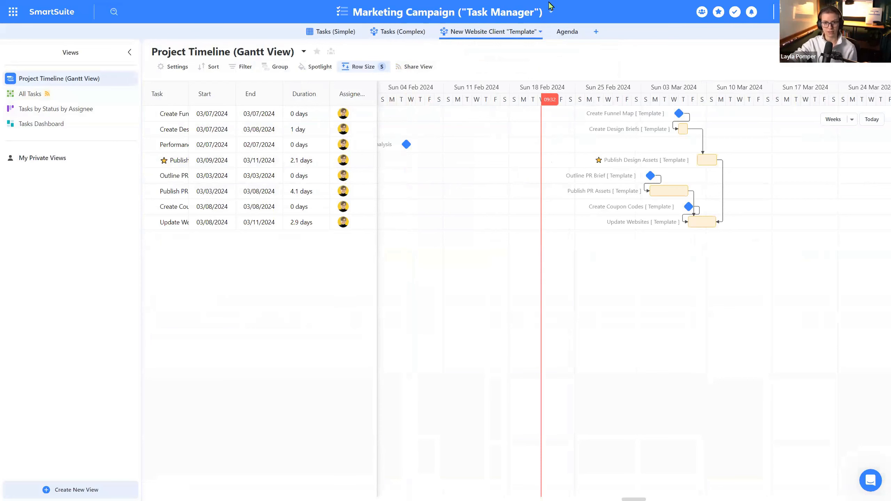
Step: Duplicate the New Website Client "Template" table with its tasks, naming the copy with the client's first name followed by New Website
{"action": "left_click", "coordinate": [540, 31]}
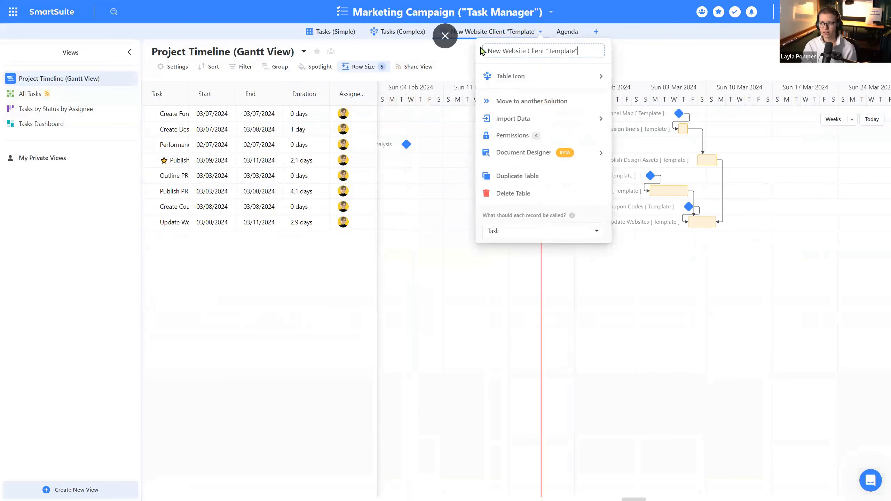
{"action": "left_click", "coordinate": [430, 153]}
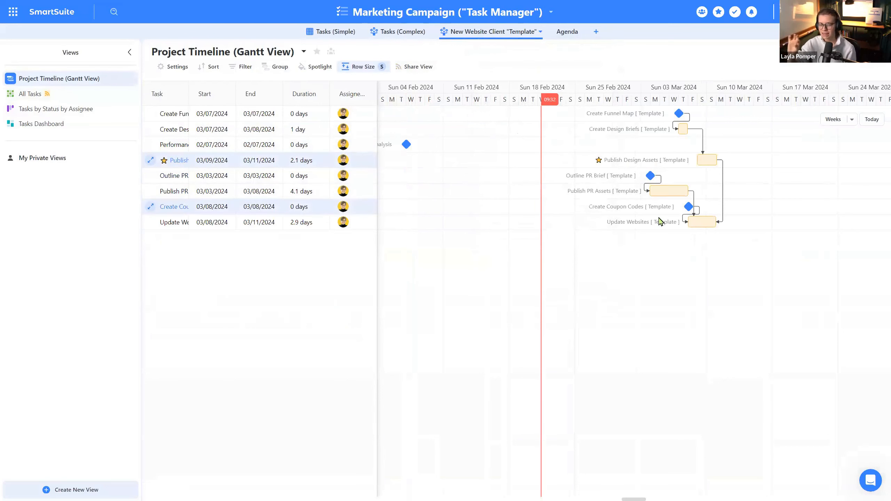
{"action": "left_click", "coordinate": [532, 31]}
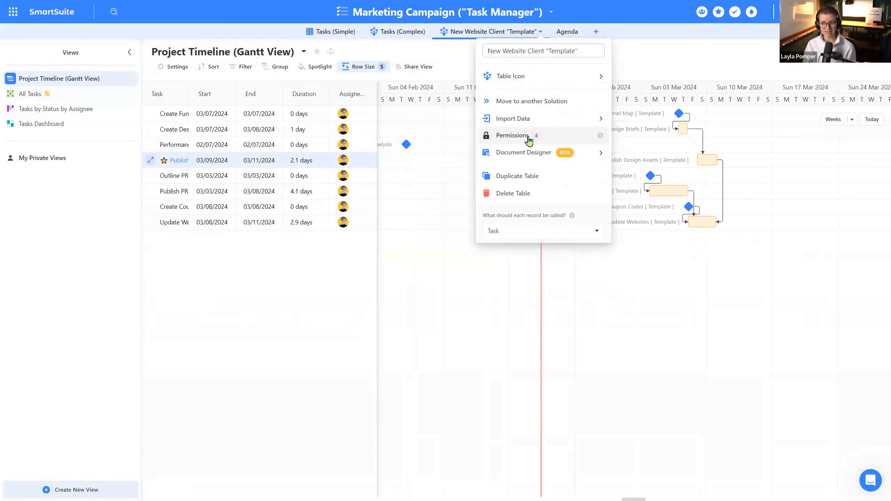
{"action": "left_click", "coordinate": [526, 176]}
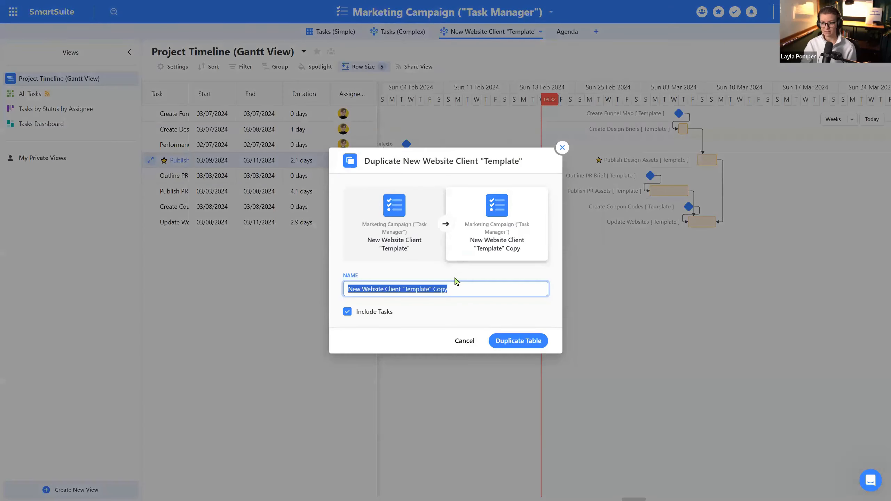
{"action": "left_click", "coordinate": [353, 289]}
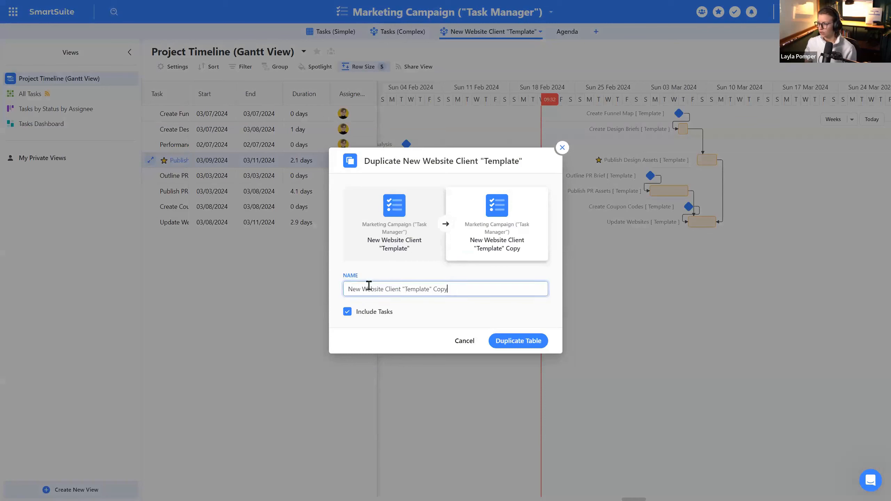
{"action": "left_click_drag", "start_coordinate": [402, 288], "coordinate": [339, 292]}
{"action": "key", "text": "BackSpace"}
{"action": "type", "text": "Adrienne"}
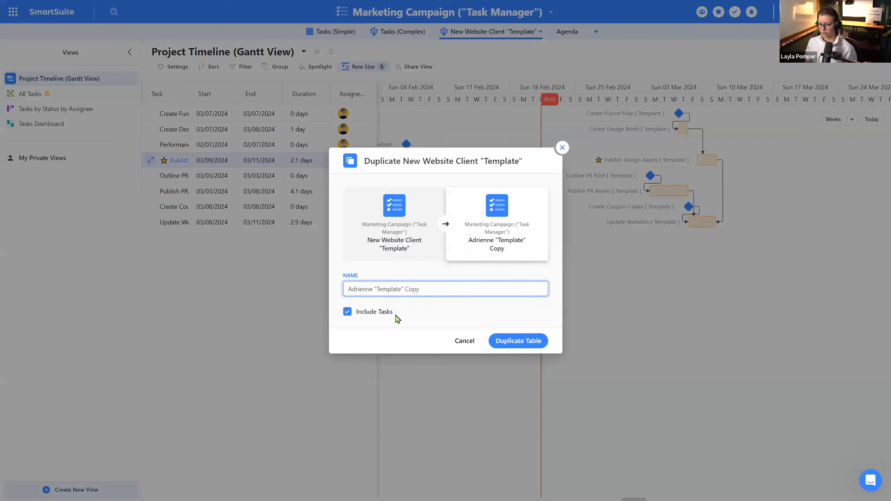
{"action": "double_click", "coordinate": [414, 289]}
{"action": "key", "text": "BackSpace"}
{"action": "key", "text": "BackSpace"}
{"action": "key", "text": "BackSpace"}
{"action": "key", "text": "BackSpace"}
{"action": "key", "text": "BackSpace"}
{"action": "key", "text": "BackSpace"}
{"action": "key", "text": "BackSpace"}
{"action": "key", "text": "BackSpace"}
{"action": "key", "text": "BackSpace"}
{"action": "key", "text": "BackSpace"}
{"action": "key", "text": "BackSpace"}
{"action": "key", "text": "BackSpace"}
{"action": "type", "text": "New Website"}
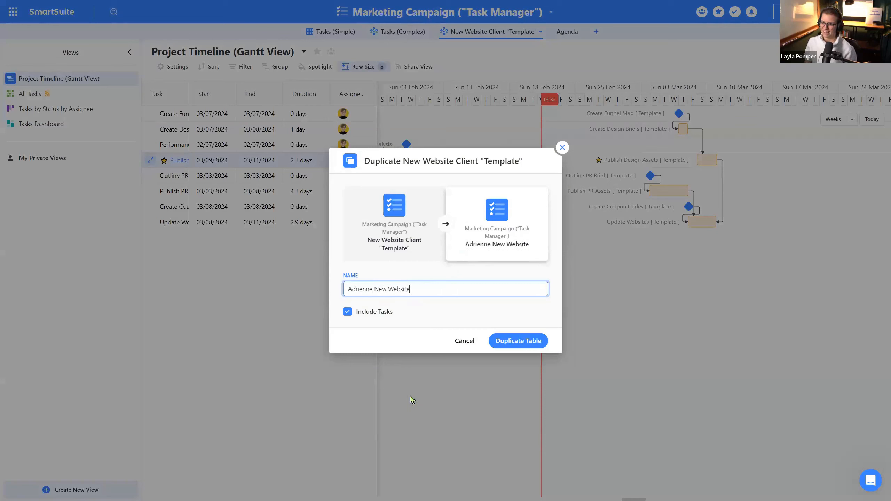
{"action": "left_click", "coordinate": [510, 339]}
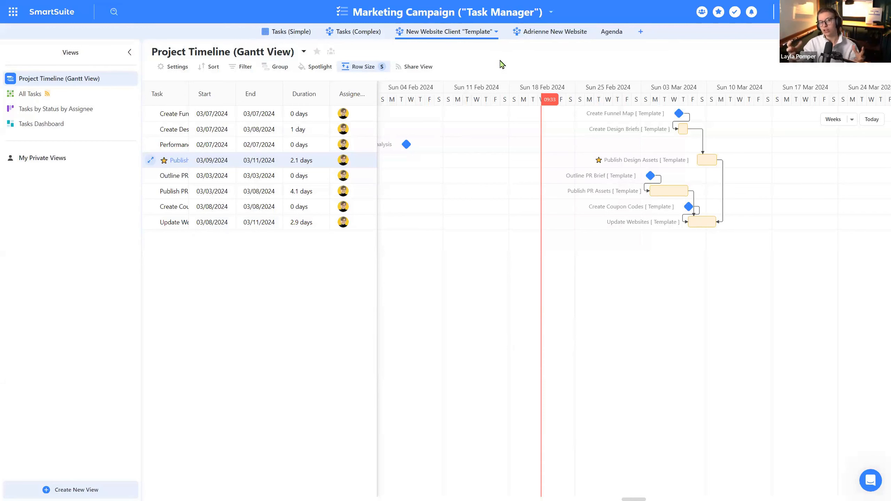
Step: Open the duplicated client table and move the Publish Design Assets task to a later date in its Project Timeline (Gantt View)
{"action": "left_click", "coordinate": [495, 32]}
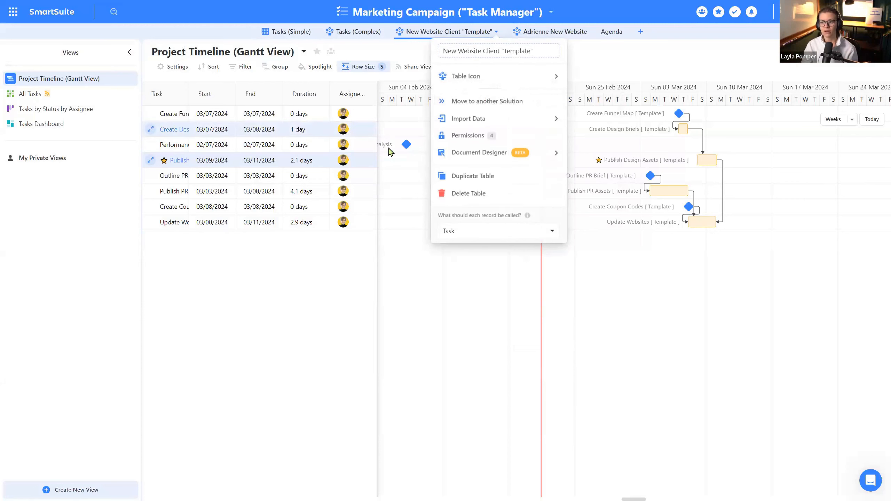
{"action": "left_click", "coordinate": [407, 47]}
{"action": "left_click", "coordinate": [551, 34]}
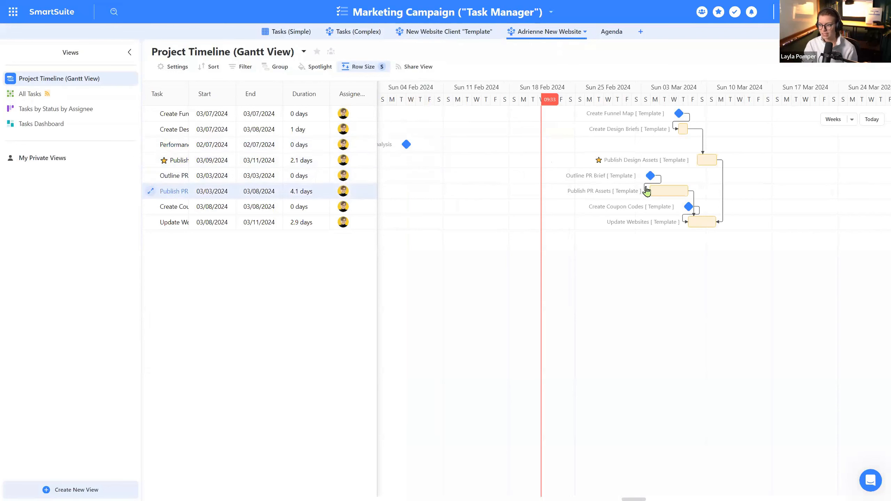
{"action": "mouse_move", "coordinate": [678, 113]}
{"action": "left_mouse_down"}
{"action": "mouse_move", "coordinate": [708, 113]}
{"action": "mouse_move", "coordinate": [678, 122]}
{"action": "left_mouse_up"}
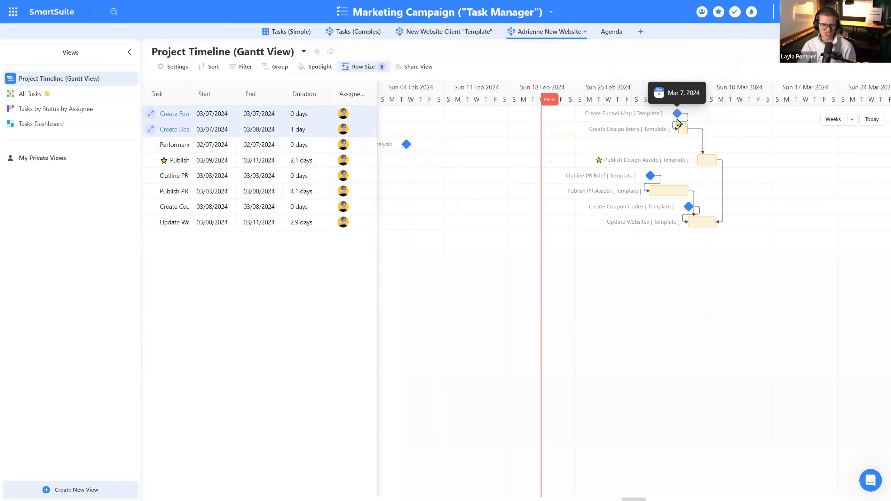
{"action": "left_click_drag", "start_coordinate": [708, 162], "coordinate": [810, 165]}
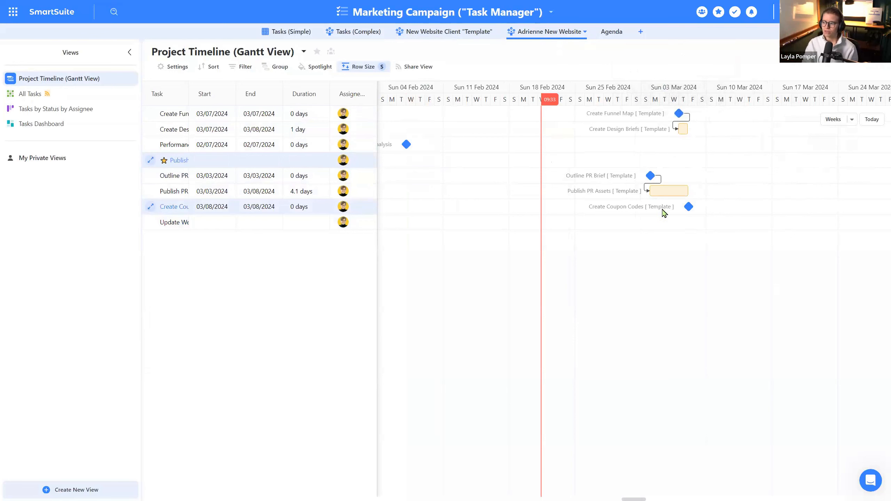
Step: Set the Dependency (Advanced) field to Standard Mode from the All Tasks view of the New Website Client "Template" table
{"action": "left_click", "coordinate": [429, 36]}
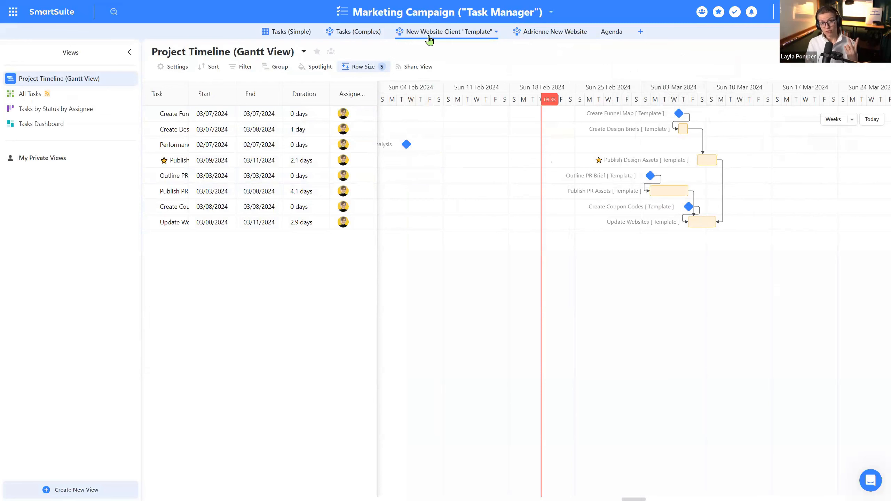
{"action": "left_click", "coordinate": [65, 94]}
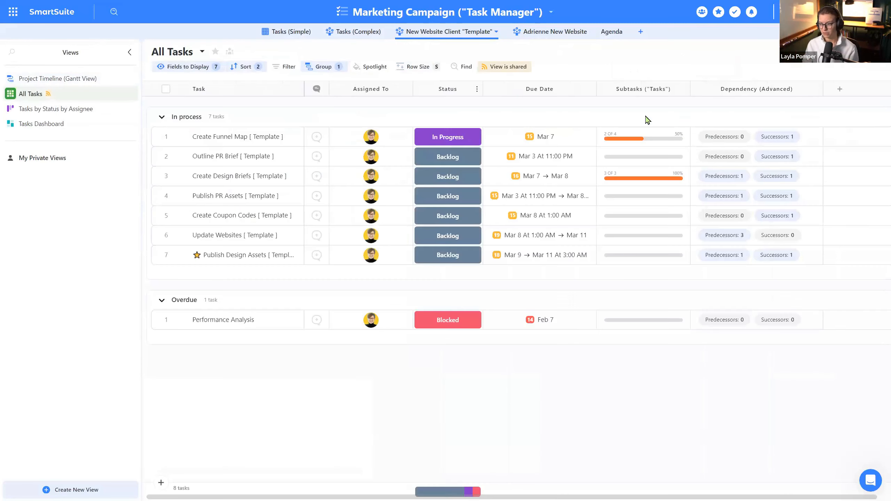
{"action": "left_click", "coordinate": [817, 89]}
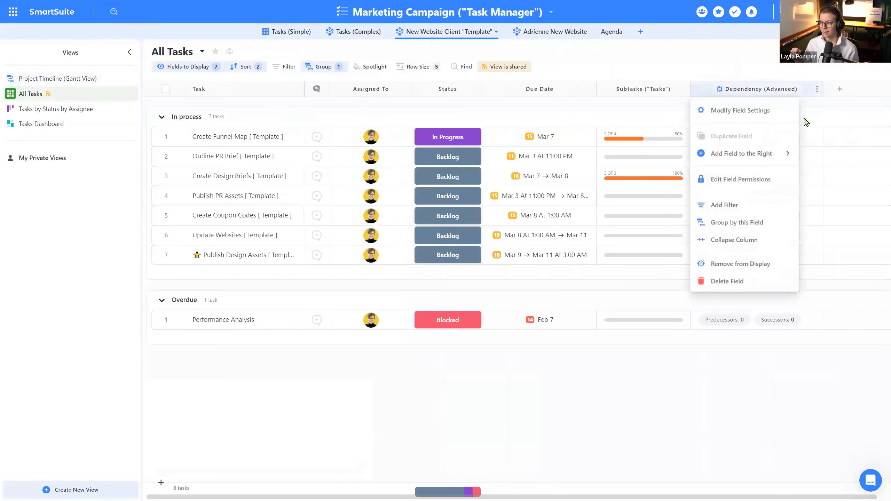
{"action": "left_click", "coordinate": [740, 111]}
{"action": "left_click", "coordinate": [703, 312]}
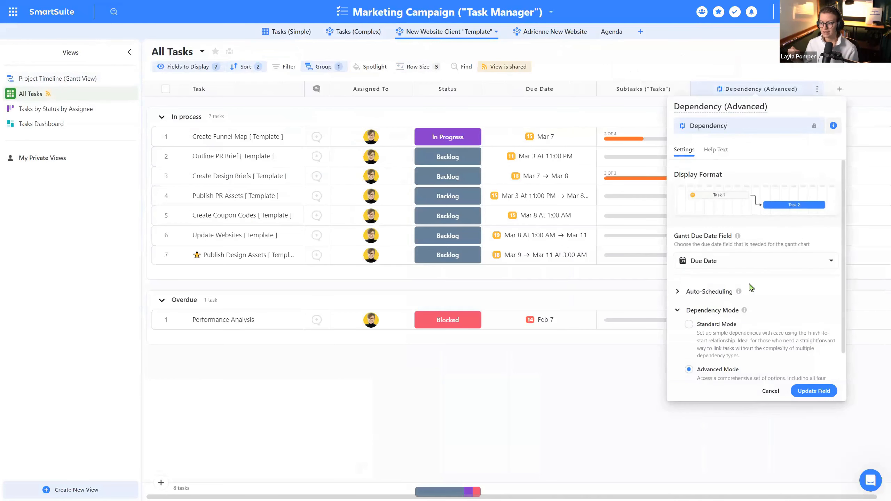
{"action": "scroll", "coordinate": [736, 291], "scroll_direction": "down", "scroll_amount": 1}
{"action": "left_click", "coordinate": [723, 297]}
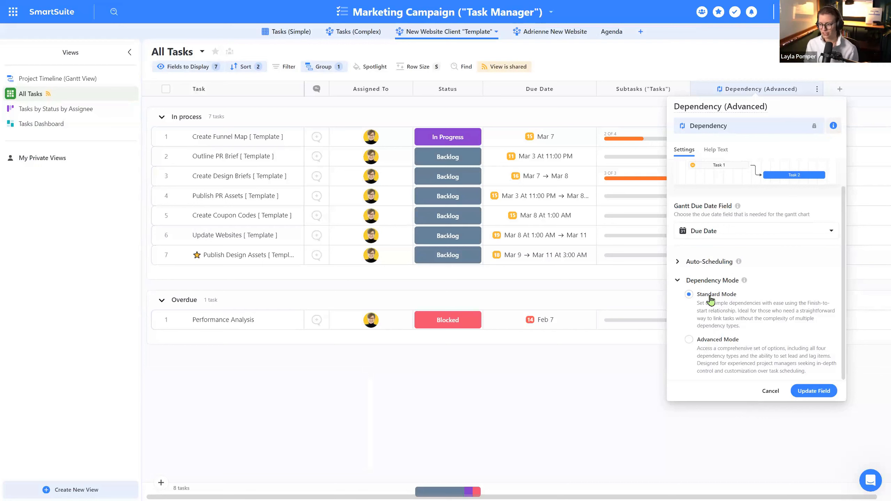
Step: Enable backward scheduling in the Dependency (Advanced) field's auto-scheduling options and close the field settings
{"action": "left_click", "coordinate": [684, 261]}
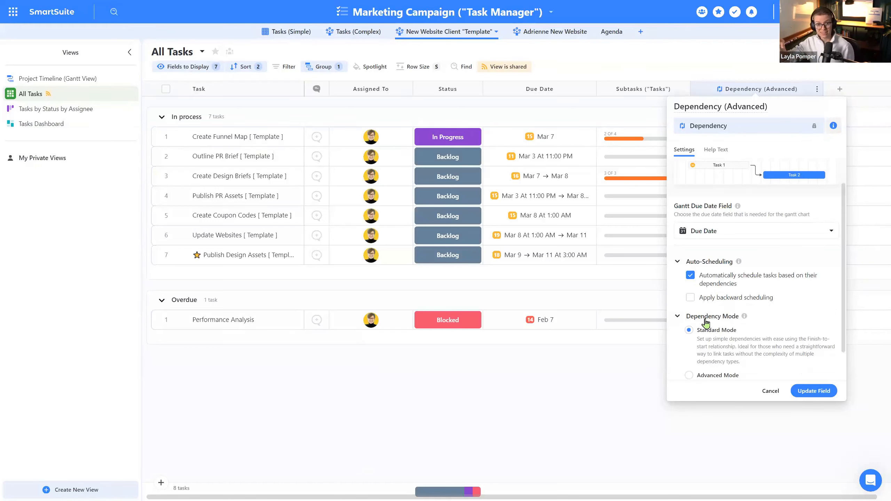
{"action": "left_click", "coordinate": [690, 298]}
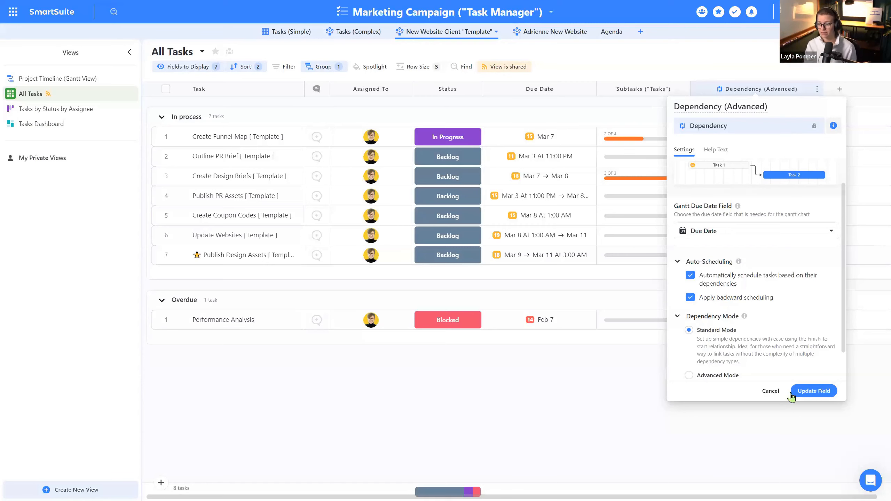
{"action": "left_click", "coordinate": [765, 400]}
{"action": "left_click", "coordinate": [464, 286]}
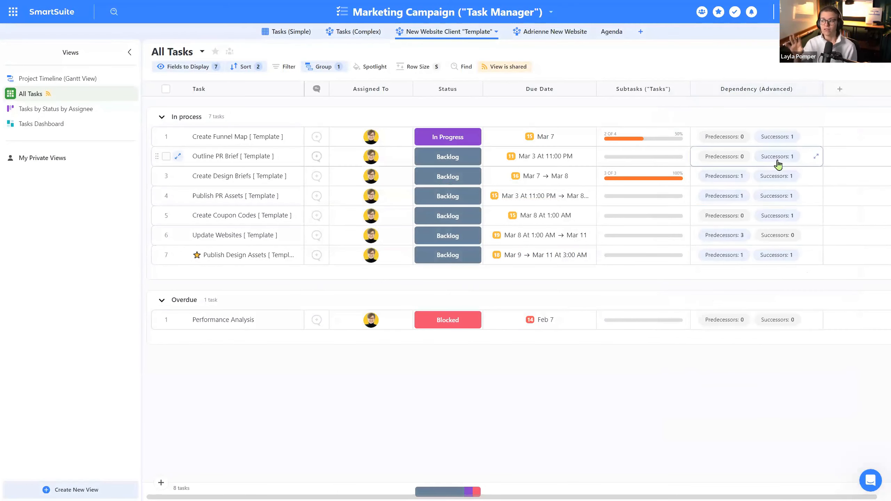
Step: Review the template's Tasks by Status by Assignee board, All Tasks list and Project Timeline (Gantt View)
{"action": "left_click", "coordinate": [65, 111]}
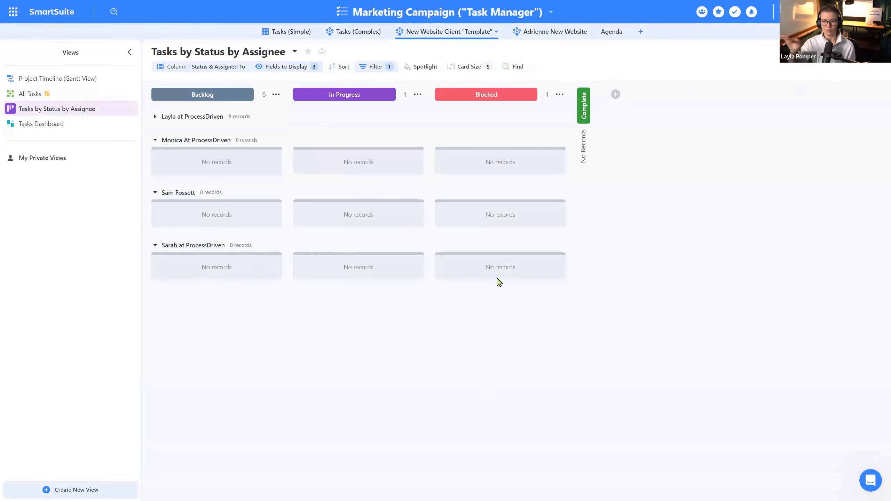
{"action": "left_click", "coordinate": [32, 94]}
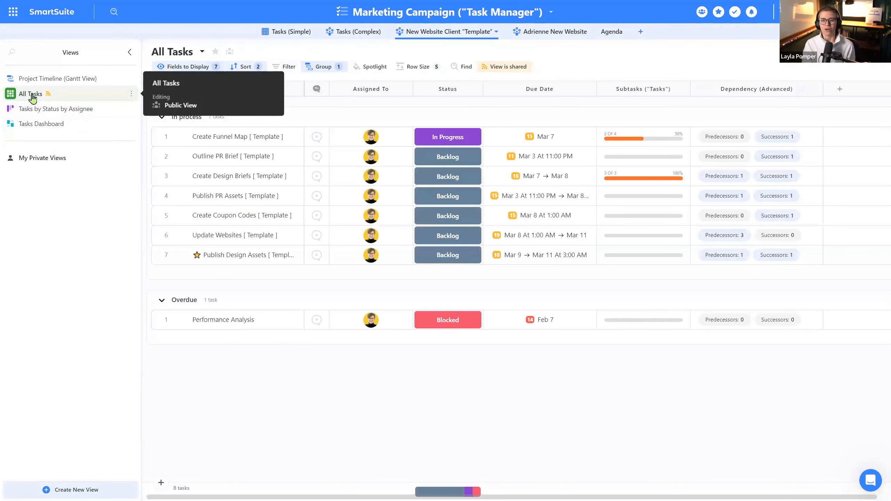
{"action": "left_click", "coordinate": [22, 81]}
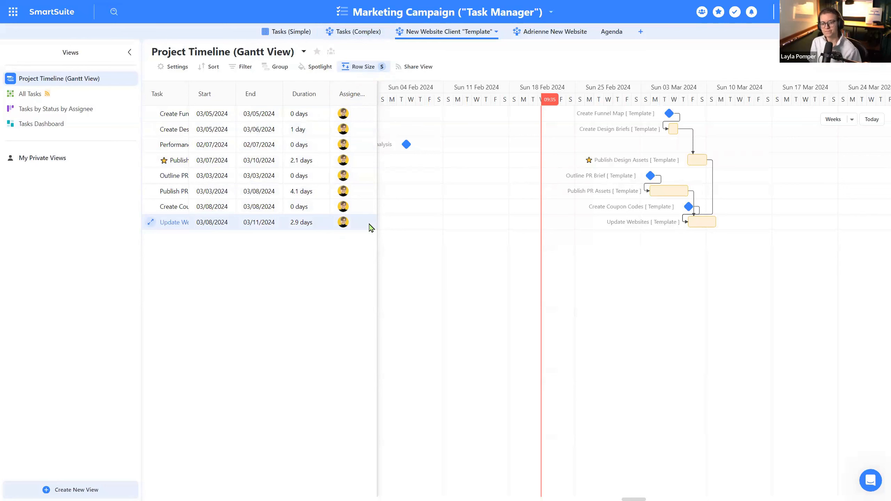
{"action": "left_click", "coordinate": [345, 114]}
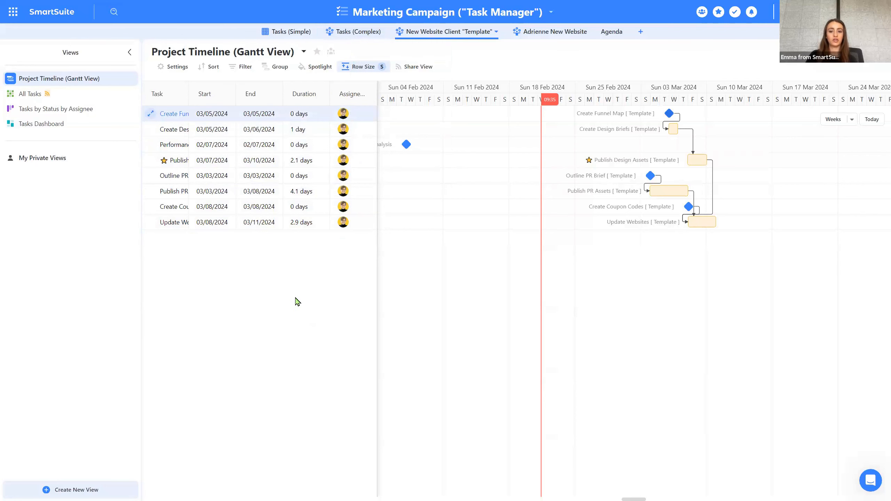
Step: Review the Dependency (Advanced) field's auto-scheduling options and examine the Update Websites task in the Project Timeline (Gantt View)
{"action": "left_click", "coordinate": [36, 94]}
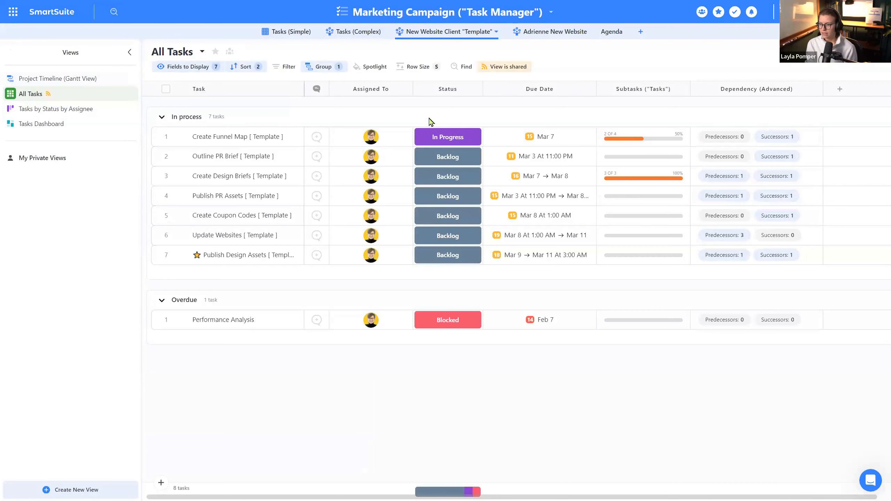
{"action": "left_click", "coordinate": [816, 89]}
{"action": "left_click", "coordinate": [776, 112]}
{"action": "left_click", "coordinate": [678, 292]}
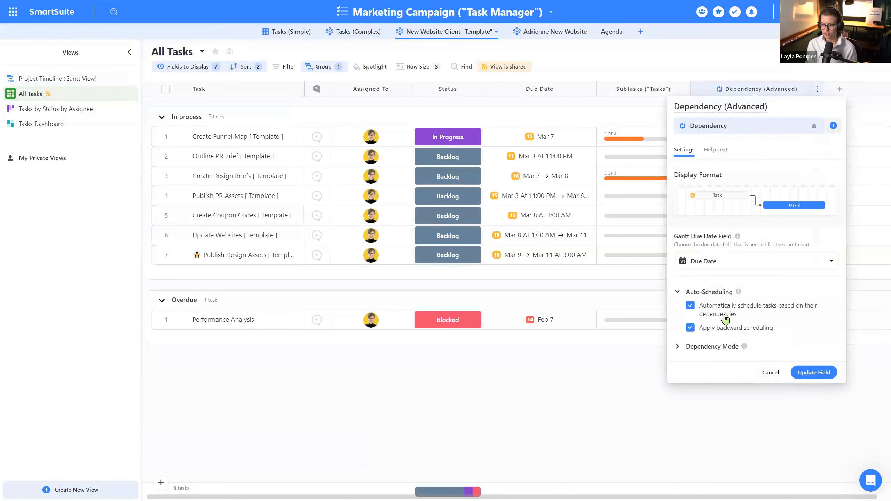
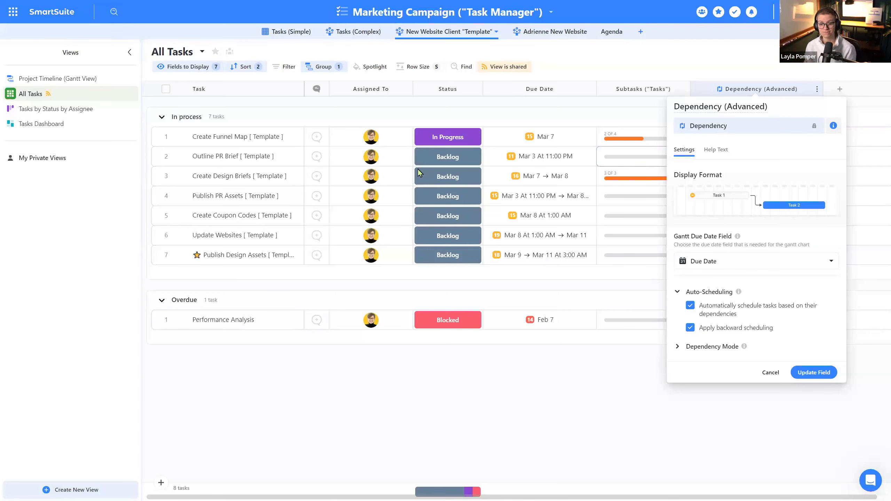
{"action": "left_click", "coordinate": [51, 78]}
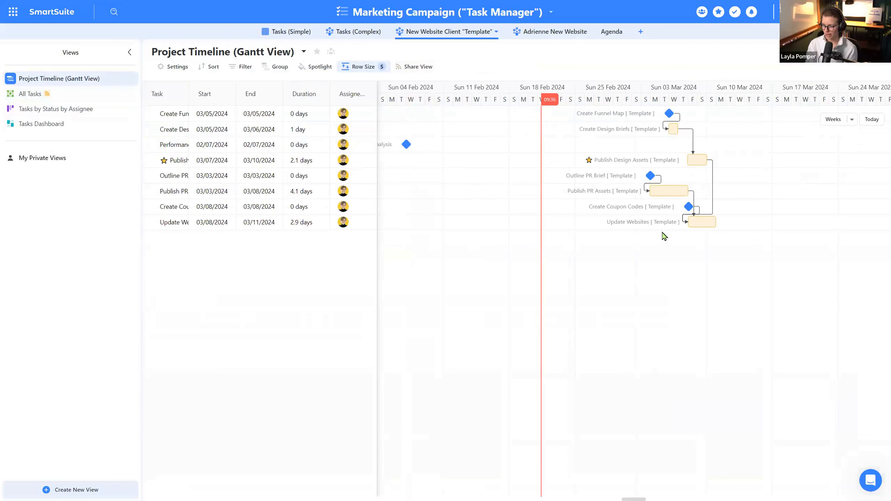
{"action": "mouse_move", "coordinate": [708, 228]}
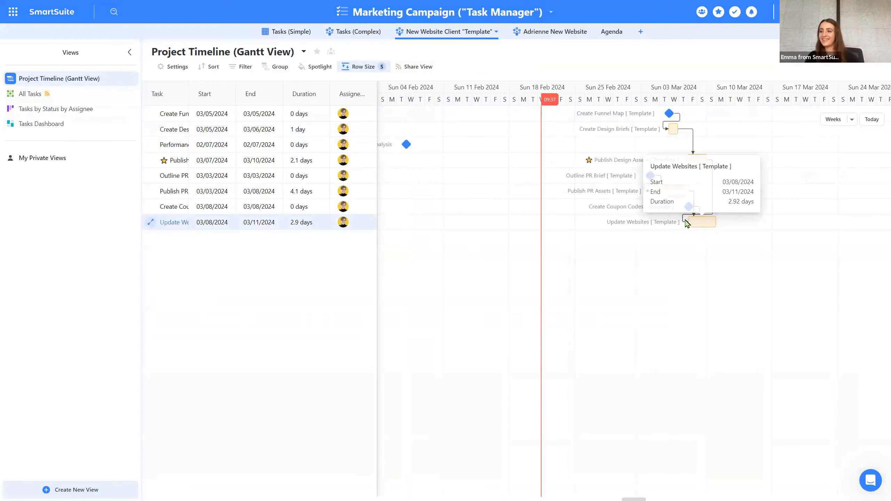
Step: Recheck the automatic and backward scheduling options of the Dependency (Advanced) field and return to the Project Timeline (Gantt View)
{"action": "left_click", "coordinate": [54, 93]}
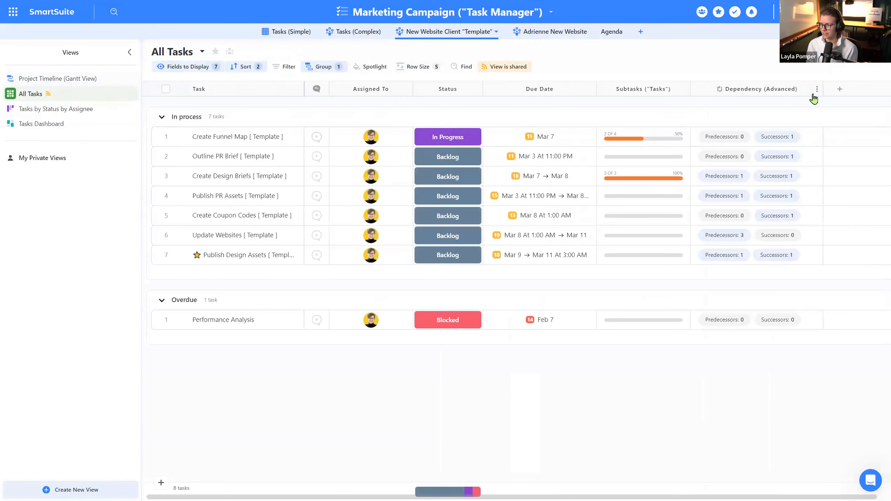
{"action": "left_click", "coordinate": [816, 89]}
{"action": "left_click", "coordinate": [765, 112]}
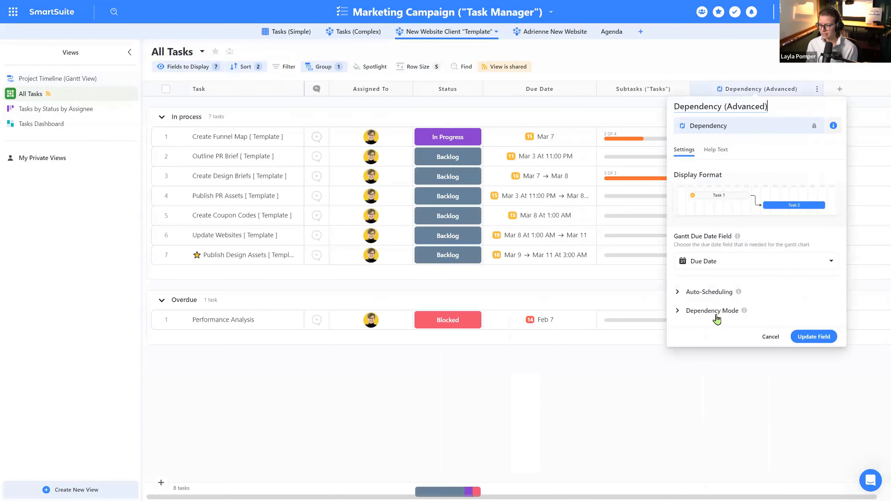
{"action": "left_click", "coordinate": [701, 291]}
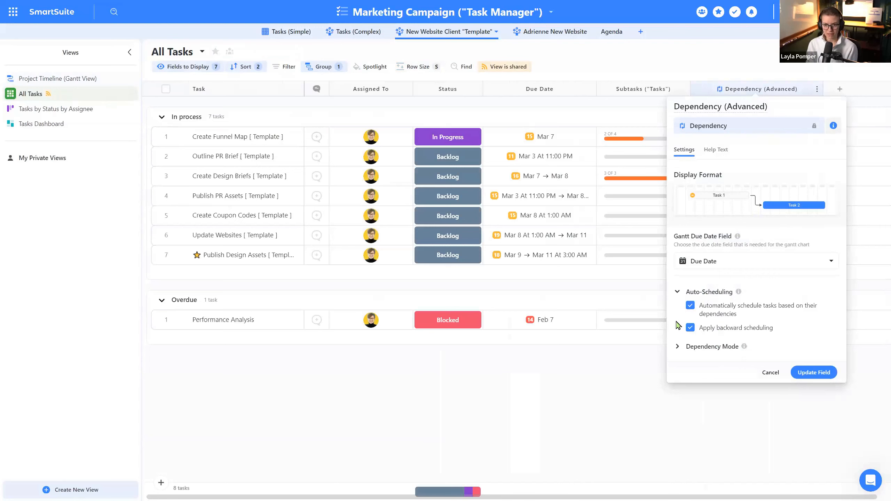
{"action": "left_click", "coordinate": [83, 88]}
{"action": "left_click", "coordinate": [82, 79]}
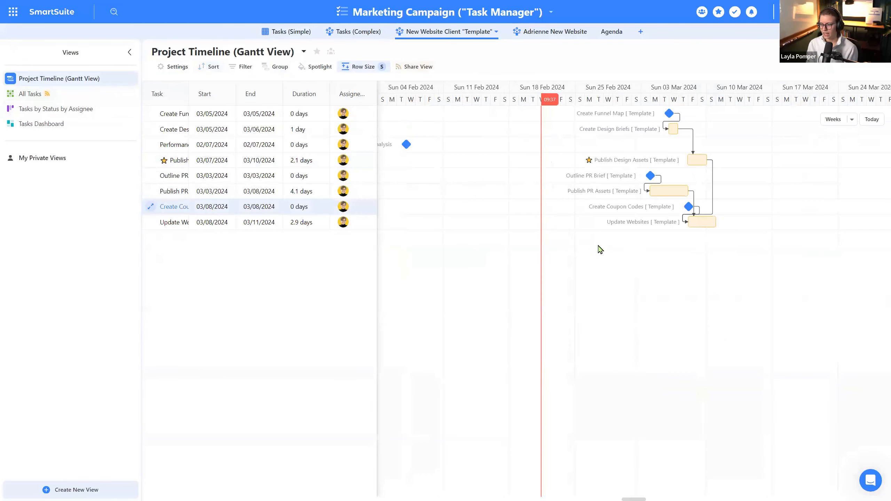
Step: Set the start date of the Update Websites task to 03/06/2024 in the template's Project Timeline
{"action": "mouse_move", "coordinate": [687, 223]}
{"action": "left_mouse_down"}
{"action": "mouse_move", "coordinate": [656, 224]}
{"action": "mouse_move", "coordinate": [698, 227]}
{"action": "left_mouse_up"}
{"action": "left_click", "coordinate": [210, 227]}
{"action": "left_click", "coordinate": [195, 222]}
{"action": "left_click", "coordinate": [195, 222]}
{"action": "left_click", "coordinate": [202, 257]}
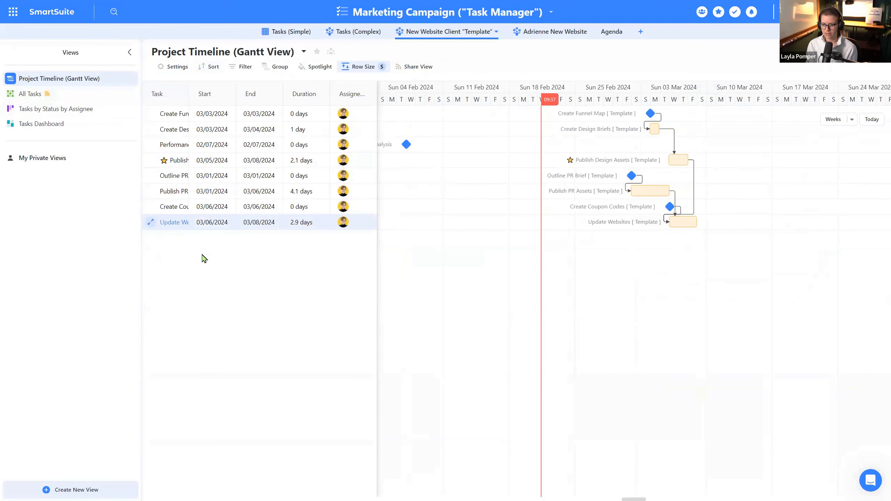
Step: Shift the Update Websites task two more days earlier, to a start date of 03/04/2024
{"action": "left_click", "coordinate": [195, 225]}
{"action": "left_click", "coordinate": [195, 222]}
{"action": "left_click", "coordinate": [195, 222]}
{"action": "left_click", "coordinate": [218, 291]}
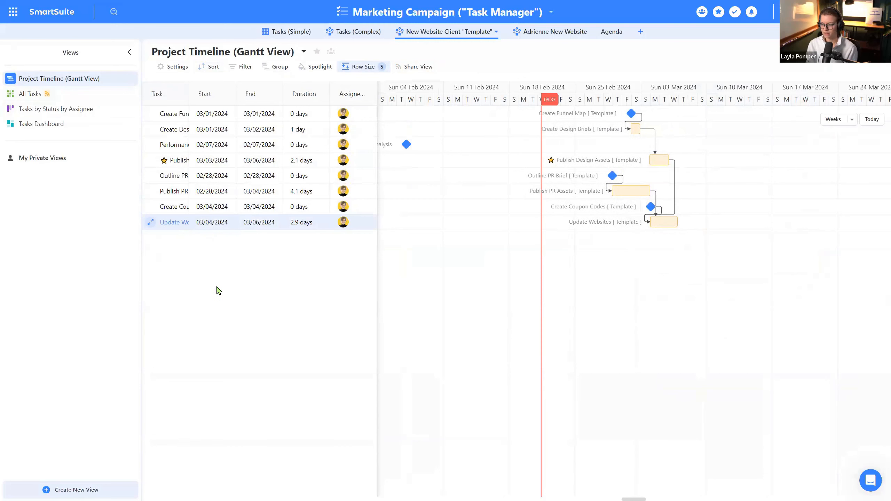
Step: Set the start date of the Update Websites task to 03/02/2024 in the template's Project Timeline
{"action": "left_click", "coordinate": [201, 224]}
{"action": "left_click", "coordinate": [194, 222]}
{"action": "left_click", "coordinate": [194, 222]}
{"action": "left_click", "coordinate": [213, 284]}
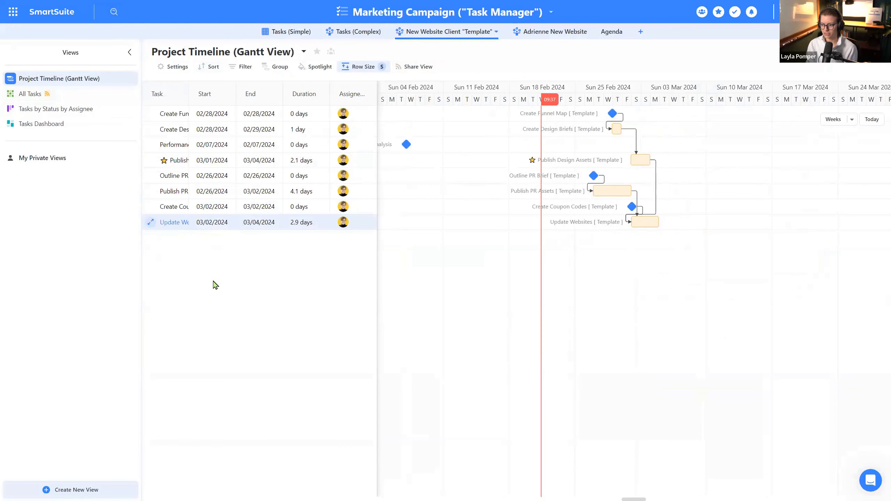
Step: Extend the Update Websites task by setting its end date to 03/07/2024
{"action": "left_click", "coordinate": [274, 227]}
{"action": "left_click", "coordinate": [276, 223]}
{"action": "left_click", "coordinate": [277, 223]}
{"action": "left_click", "coordinate": [277, 223]}
{"action": "left_click", "coordinate": [280, 270]}
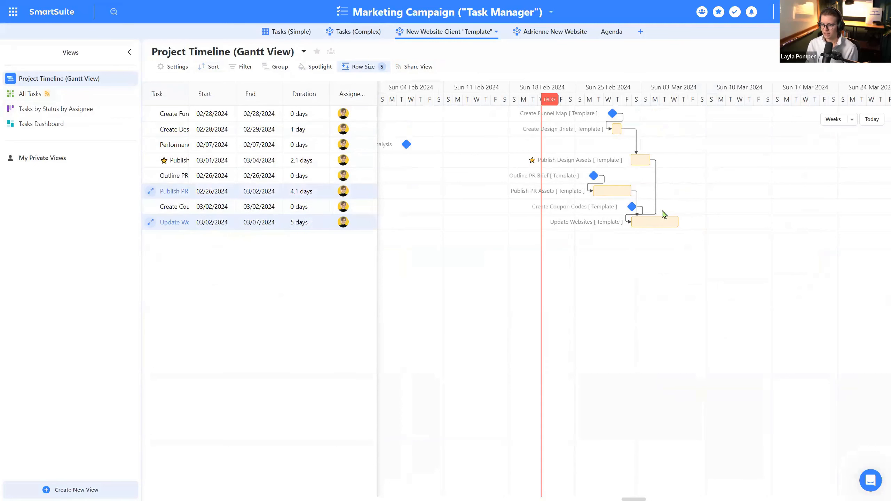
Step: Move the Publish PR Assets task's end date later to lengthen its duration to 7.1 days
{"action": "left_click", "coordinate": [269, 176]}
{"action": "left_click", "coordinate": [273, 192]}
{"action": "left_click", "coordinate": [270, 191]}
{"action": "left_click", "coordinate": [270, 191]}
{"action": "left_click", "coordinate": [271, 192]}
{"action": "left_click", "coordinate": [275, 191]}
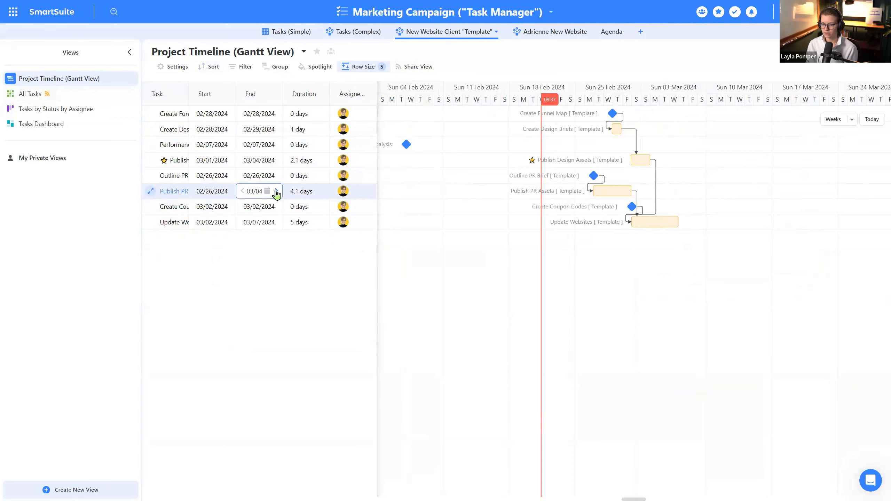
{"action": "left_click", "coordinate": [300, 261]}
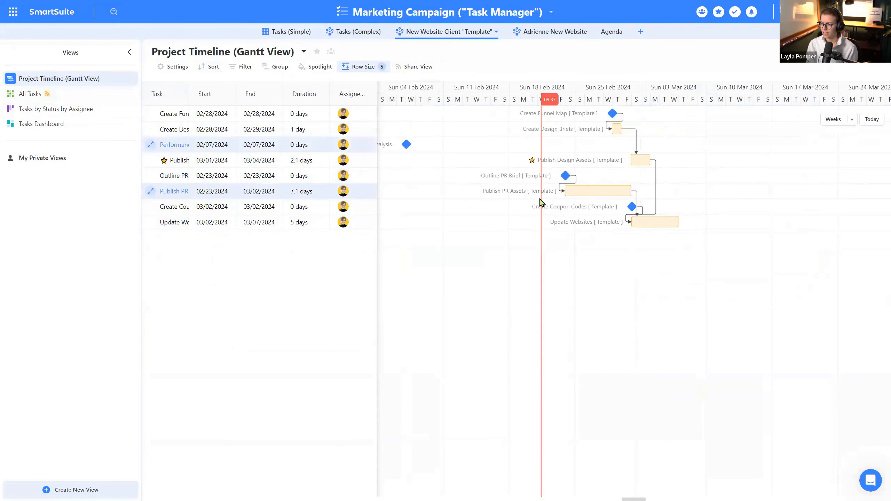
Step: Enter 03/09/2024 as the end date of the Publish PR Assets task to lengthen it further
{"action": "left_click", "coordinate": [277, 197]}
{"action": "left_click", "coordinate": [276, 191]}
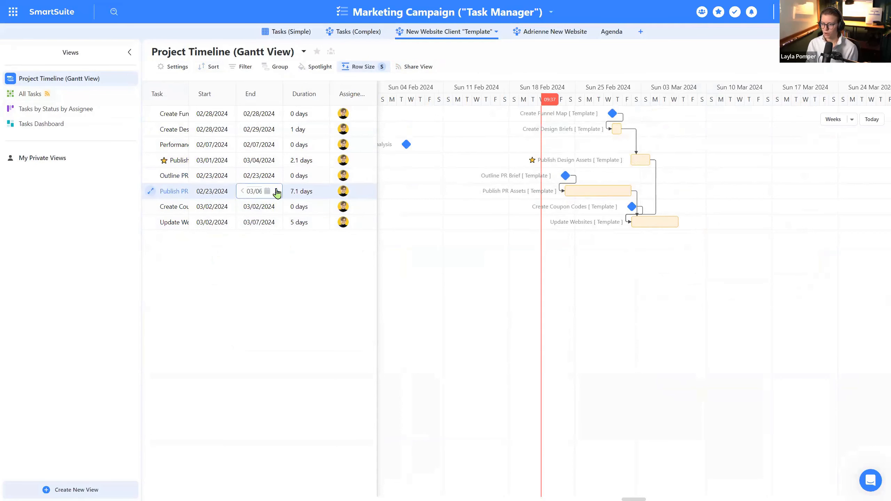
{"action": "left_click", "coordinate": [276, 191]}
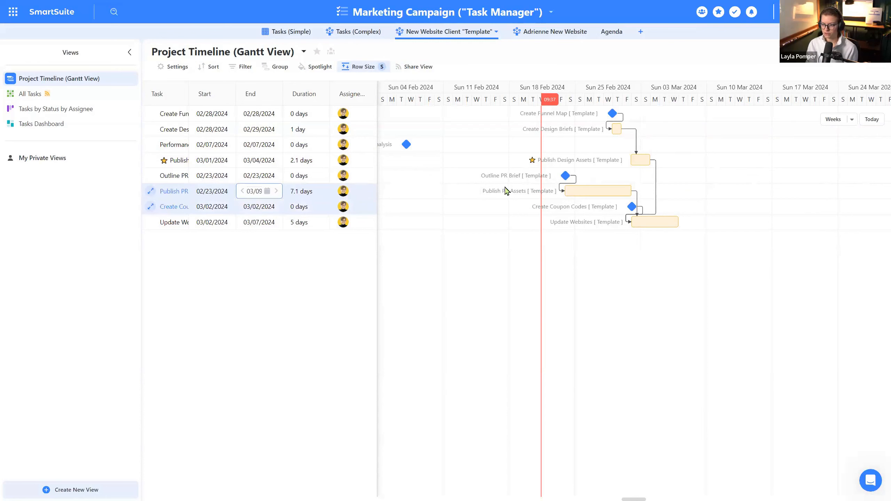
{"action": "left_click_drag", "start_coordinate": [565, 175], "coordinate": [498, 191]}
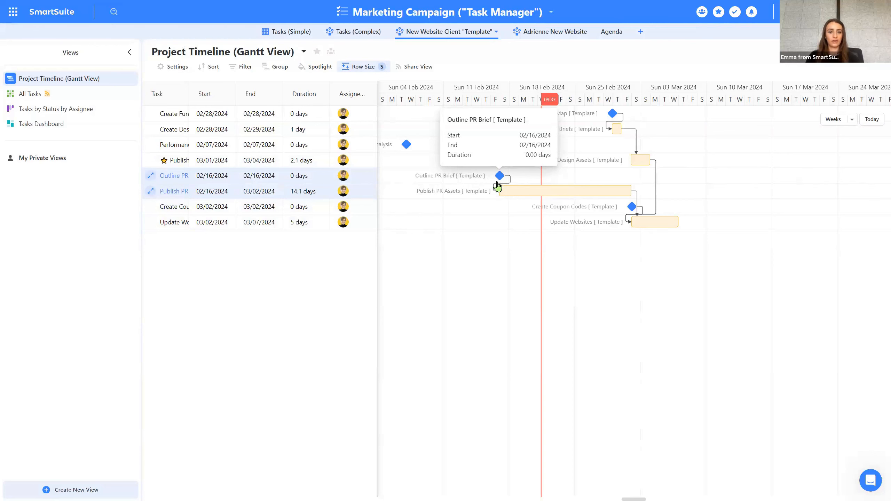
Step: Move the Update Websites task three days later, to a start date of 03/05/2024
{"action": "double_click", "coordinate": [300, 210]}
{"action": "left_click", "coordinate": [286, 241]}
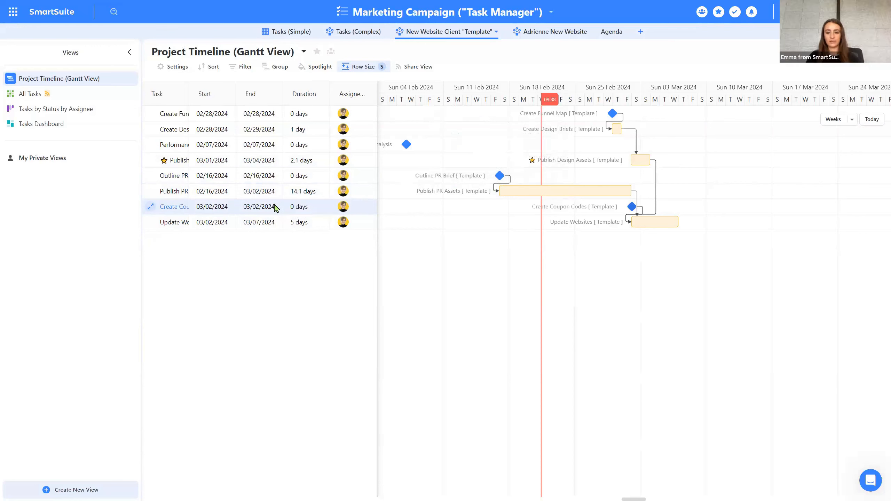
{"action": "double_click", "coordinate": [276, 224]}
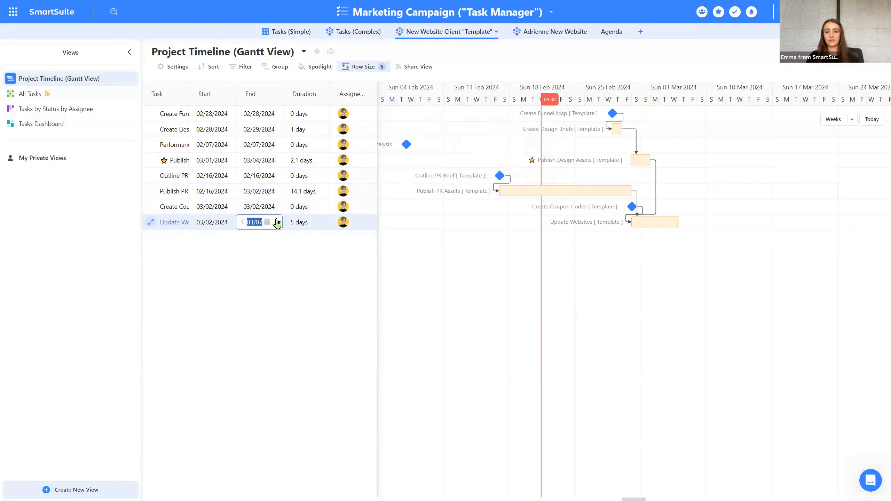
{"action": "double_click", "coordinate": [230, 227]}
{"action": "left_click", "coordinate": [230, 224]}
{"action": "left_click", "coordinate": [230, 224]}
{"action": "left_click", "coordinate": [230, 222]}
Step: Set the end date of the Update Websites task to 03/15/2024
{"action": "double_click", "coordinate": [276, 223]}
{"action": "left_click", "coordinate": [276, 222]}
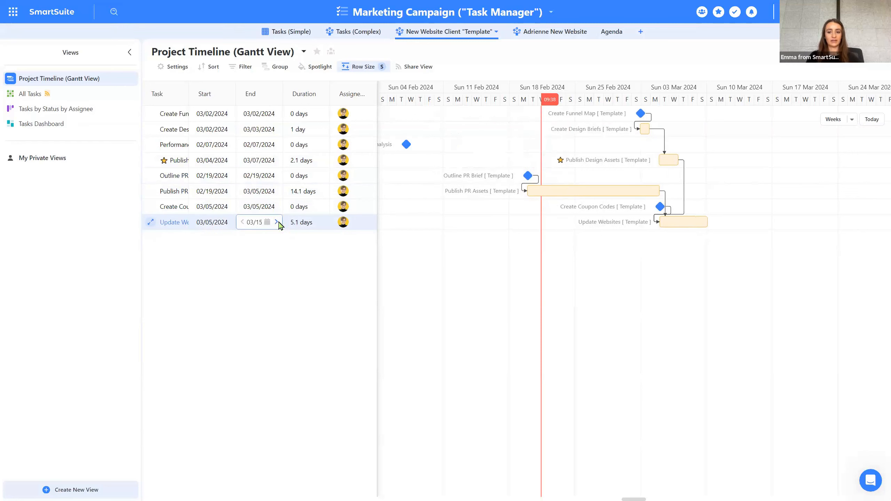
{"action": "left_click", "coordinate": [282, 247]}
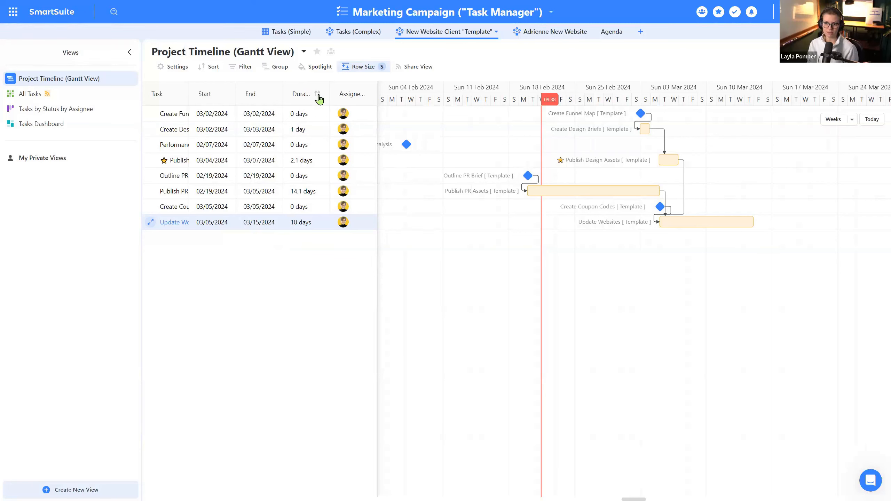
Step: Widen the Task column to fit the full task names and keep the Start column compact
{"action": "left_click_drag", "start_coordinate": [236, 96], "coordinate": [297, 100]}
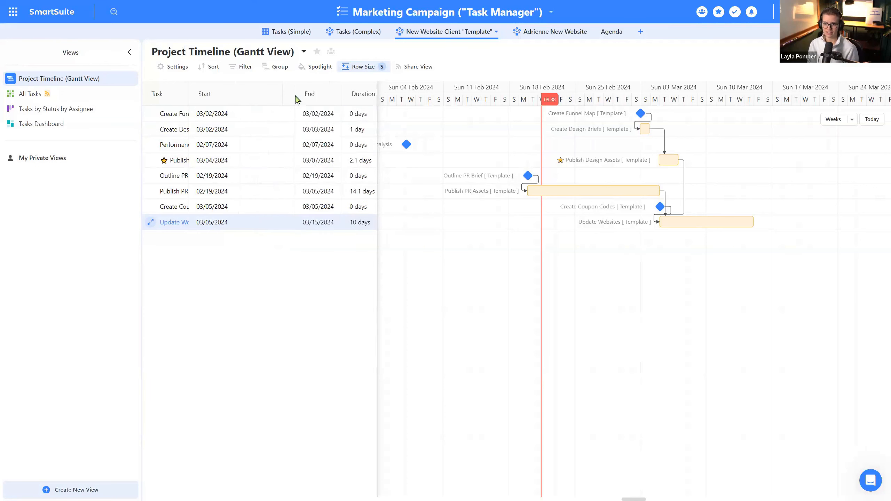
{"action": "left_click_drag", "start_coordinate": [185, 89], "coordinate": [259, 95]}
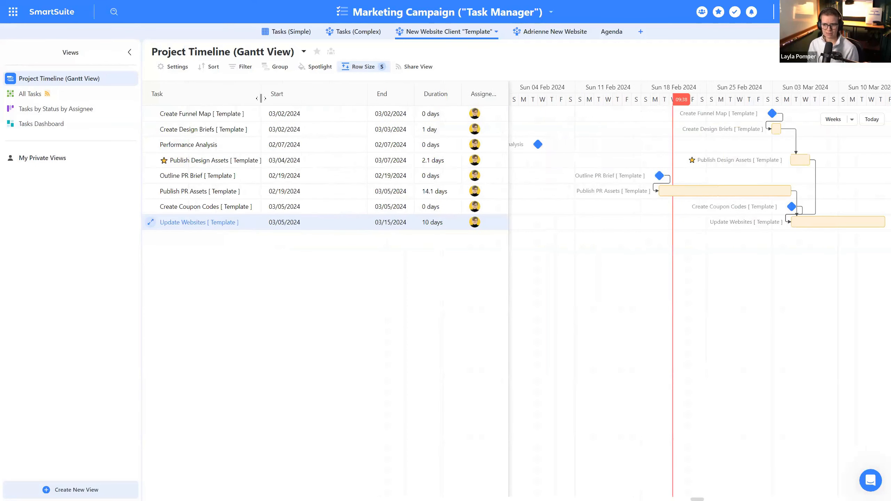
{"action": "left_click_drag", "start_coordinate": [352, 94], "coordinate": [301, 94]}
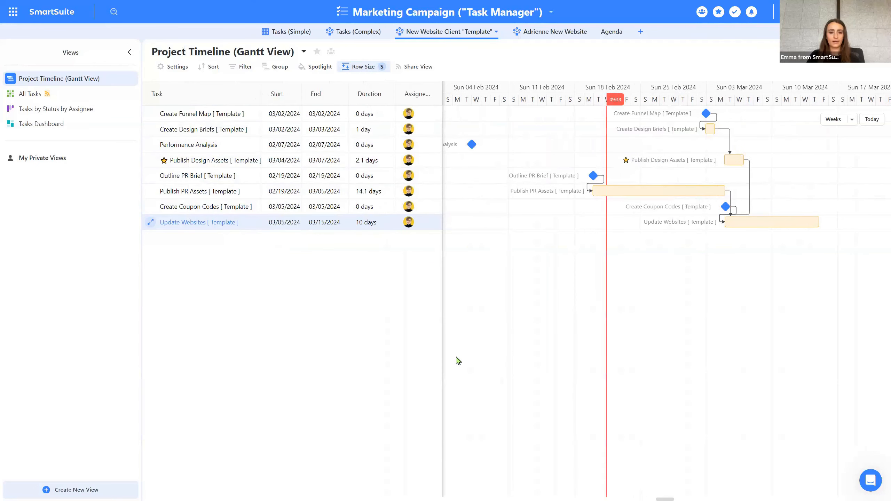
Step: Inspect the Create Funnel Map task and its Dependency (Advanced) field settings, and return to the Project Timeline
{"action": "left_click", "coordinate": [150, 113]}
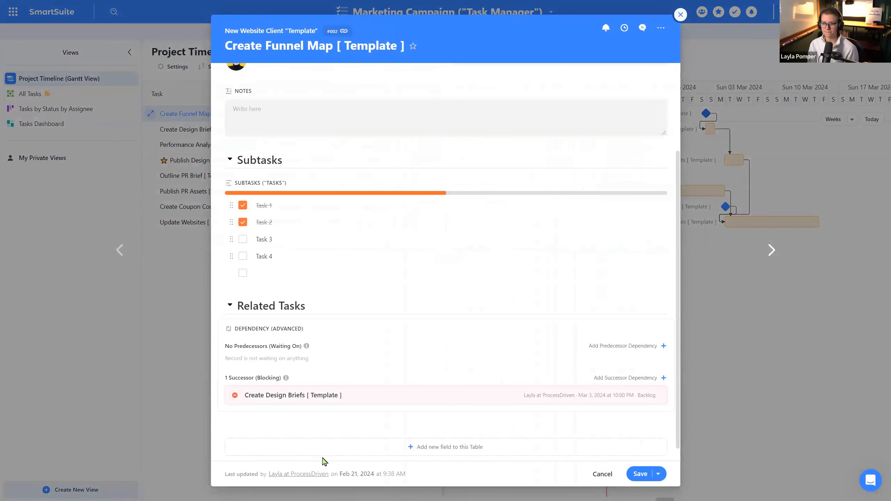
{"action": "scroll", "coordinate": [324, 451], "scroll_direction": "up", "scroll_amount": 3}
{"action": "scroll", "coordinate": [343, 400], "scroll_direction": "down", "scroll_amount": 4}
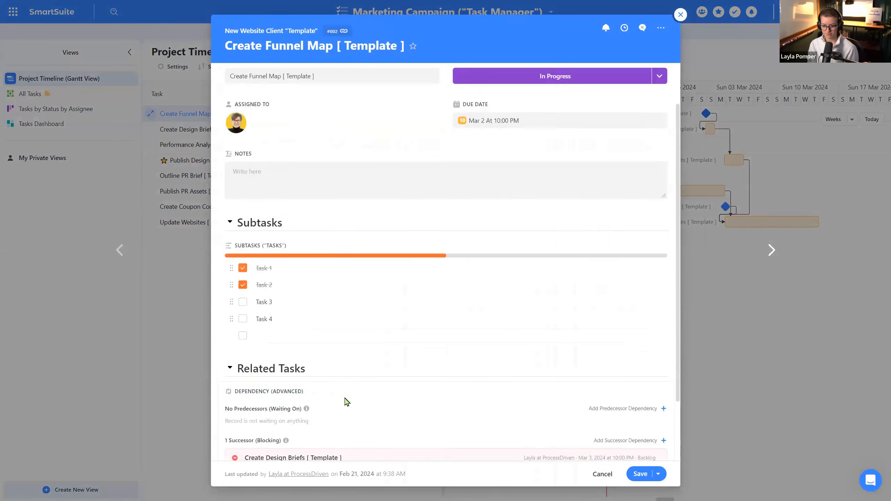
{"action": "left_click", "coordinate": [662, 319]}
{"action": "left_click", "coordinate": [623, 342]}
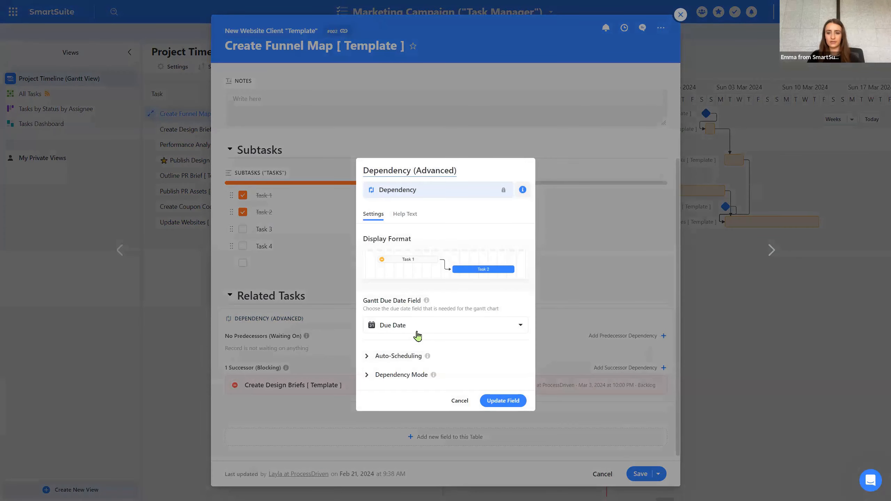
{"action": "left_click", "coordinate": [661, 357]}
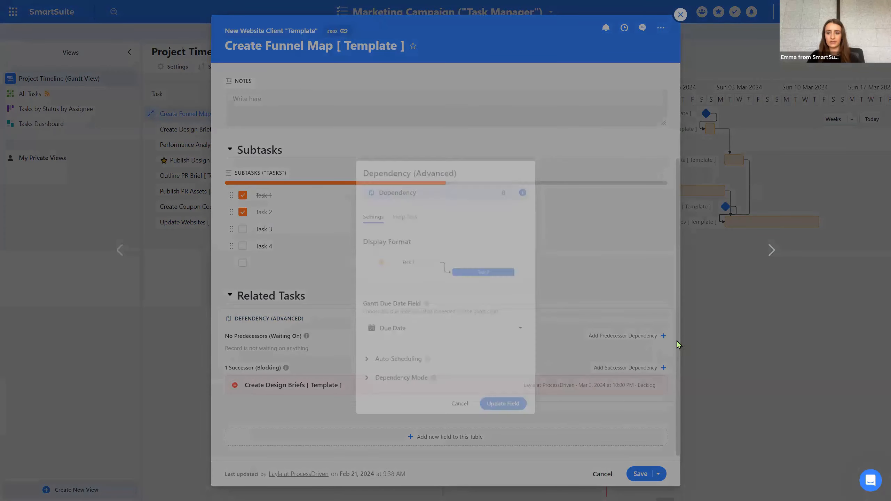
{"action": "left_click", "coordinate": [662, 319]}
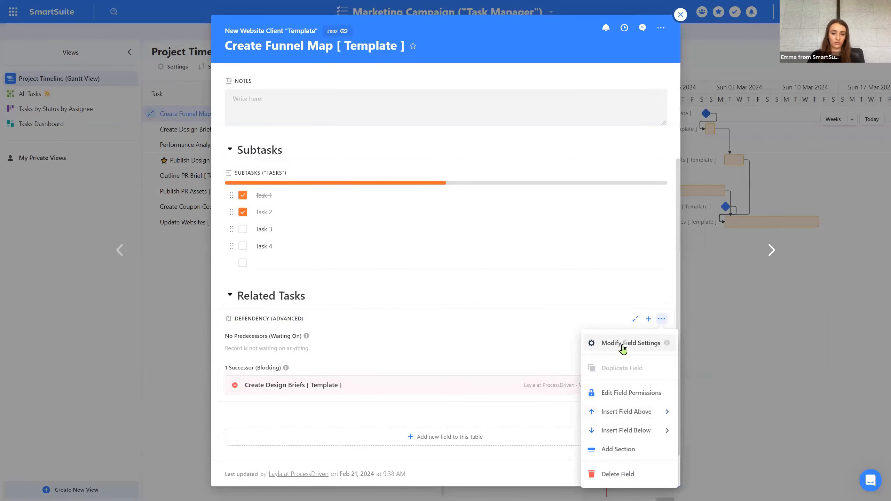
{"action": "left_click", "coordinate": [385, 443]}
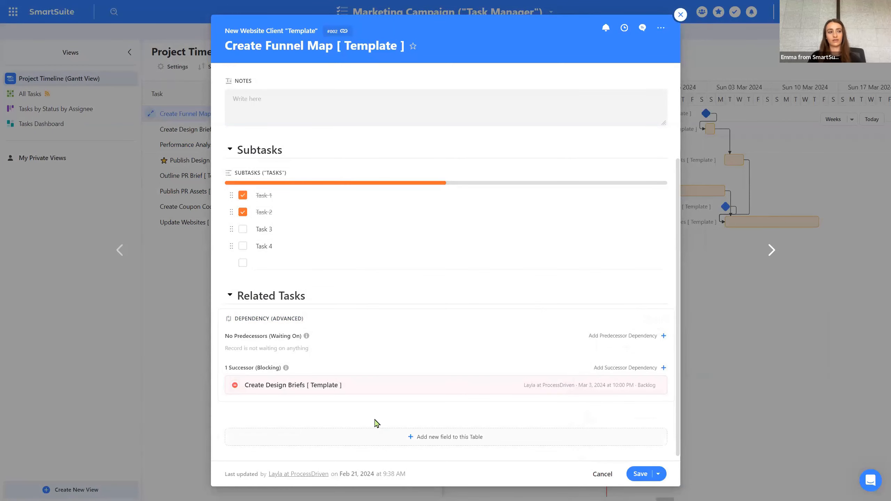
{"action": "left_click", "coordinate": [166, 291]}
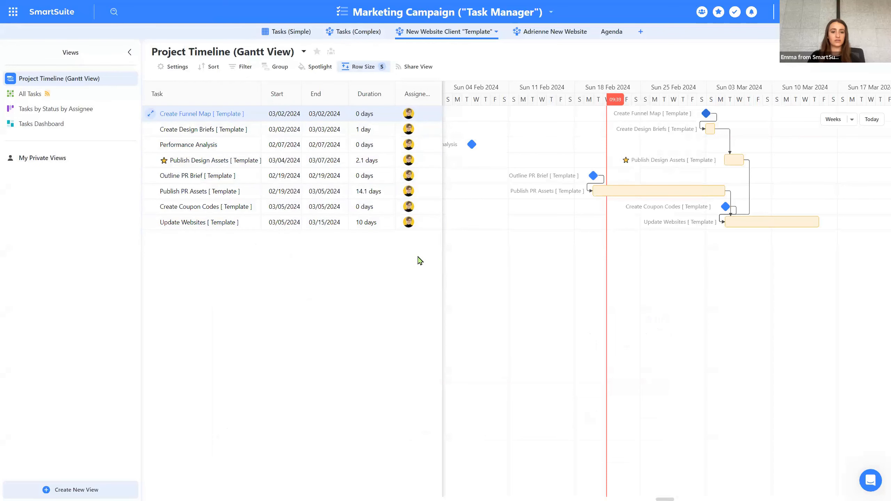
Step: Collapse the task grid so only the Gantt bars remain, and switch to the template table's All Tasks view
{"action": "left_click_drag", "start_coordinate": [261, 92], "coordinate": [280, 93]}
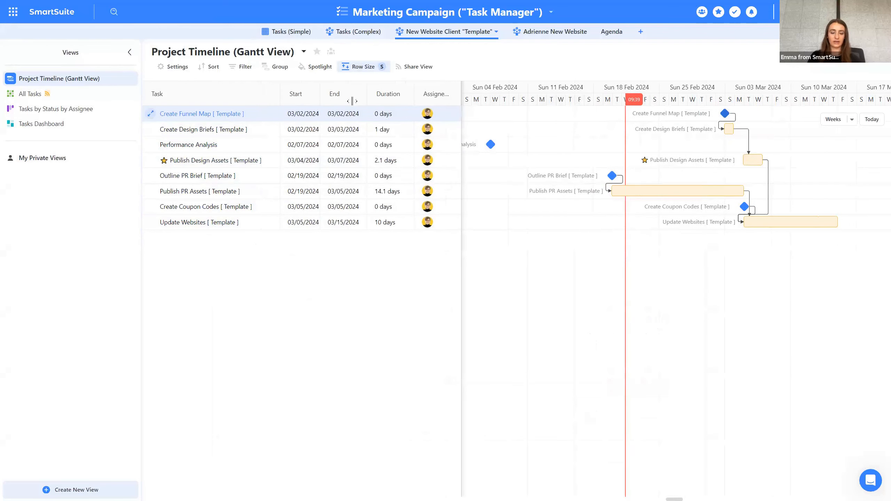
{"action": "left_click_drag", "start_coordinate": [285, 91], "coordinate": [261, 122]}
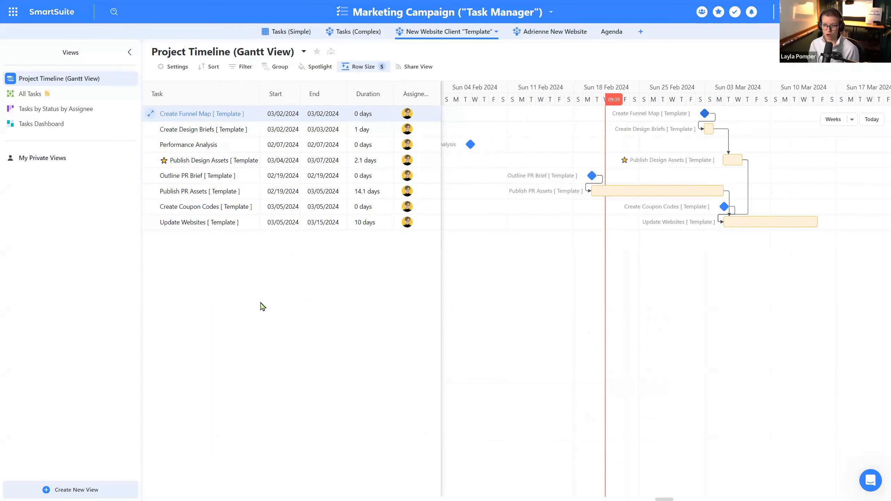
{"action": "left_click_drag", "start_coordinate": [442, 289], "coordinate": [389, 289]}
{"action": "left_click_drag", "start_coordinate": [389, 193], "coordinate": [119, 225]}
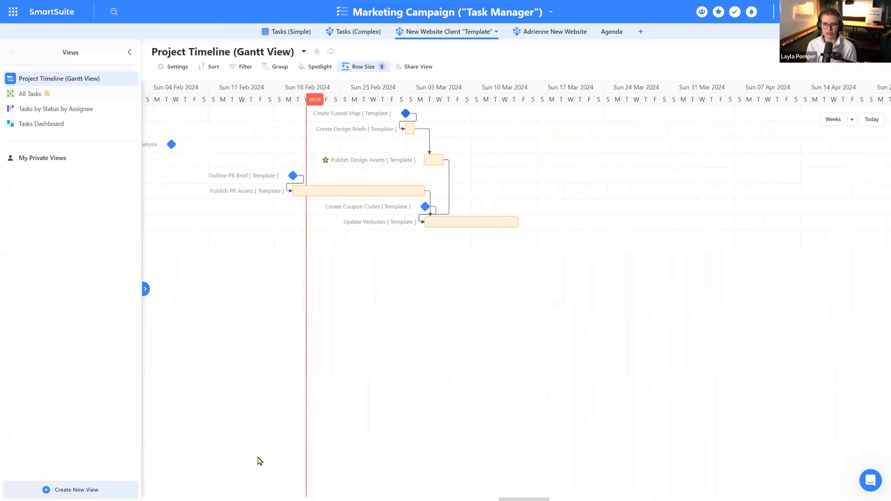
{"action": "mouse_move", "coordinate": [143, 278]}
{"action": "left_mouse_down"}
{"action": "mouse_move", "coordinate": [191, 298]}
{"action": "mouse_move", "coordinate": [138, 271]}
{"action": "left_mouse_up"}
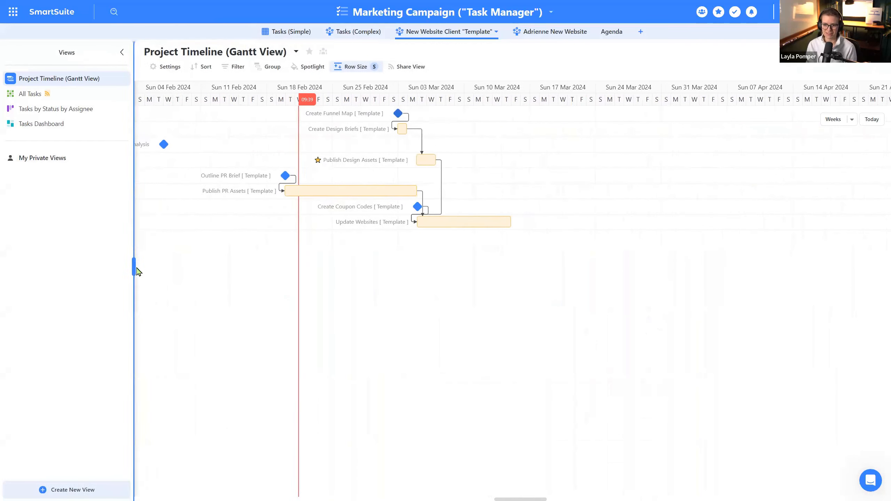
{"action": "left_click", "coordinate": [34, 101]}
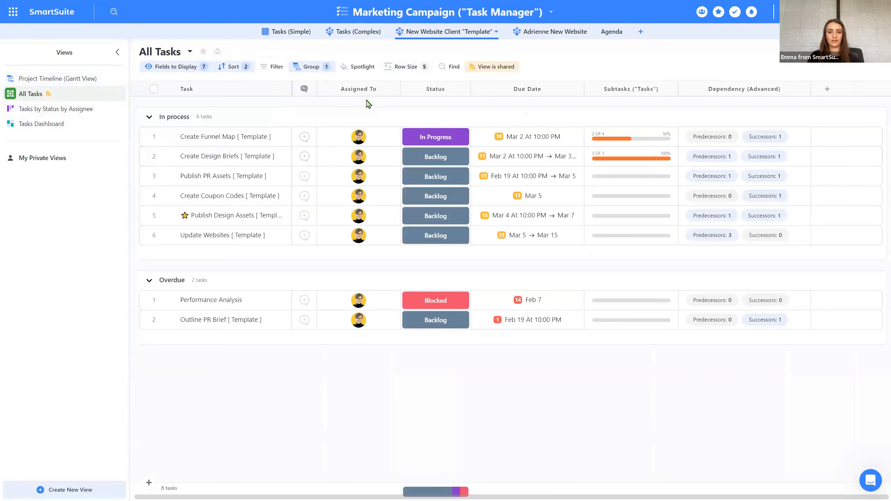
Step: In the new client's website table, make Publish Design Assets a successor of the Update Websites task and save the record
{"action": "left_click", "coordinate": [538, 40]}
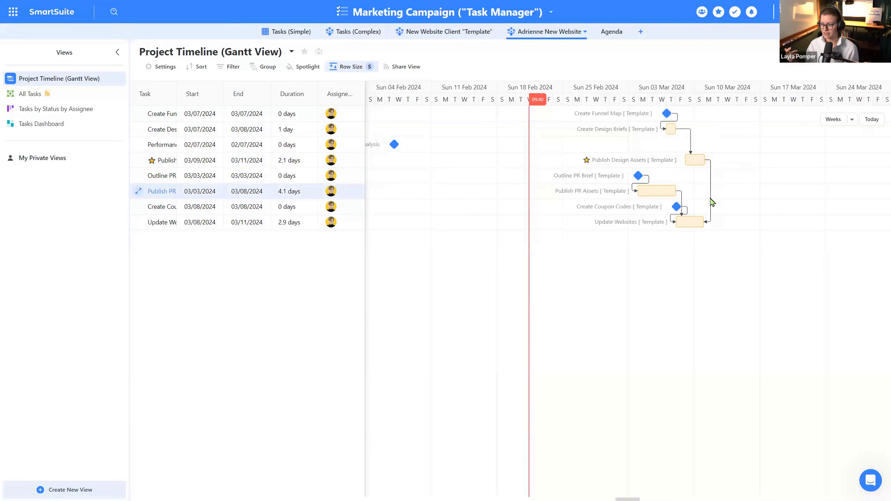
{"action": "left_click", "coordinate": [686, 224]}
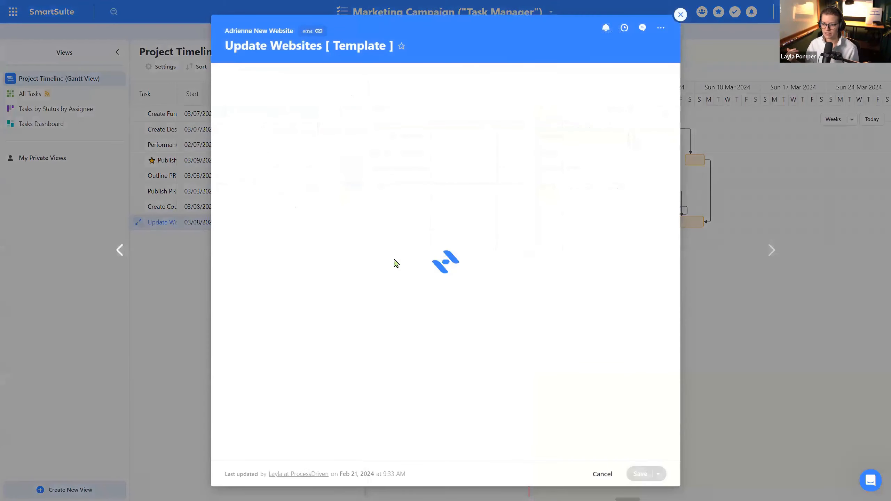
{"action": "scroll", "coordinate": [656, 352], "scroll_direction": "down", "scroll_amount": 2}
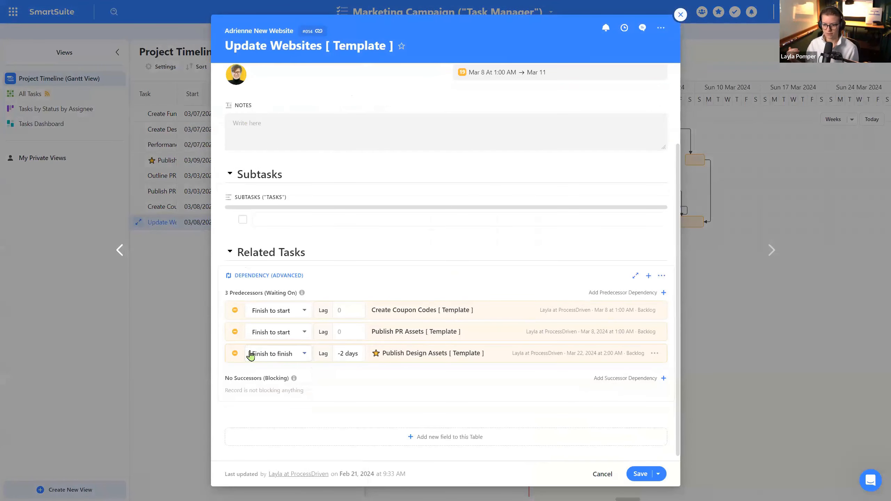
{"action": "left_click", "coordinate": [649, 355]}
{"action": "scroll", "coordinate": [330, 262], "scroll_direction": "down", "scroll_amount": 2}
{"action": "left_click", "coordinate": [561, 378]}
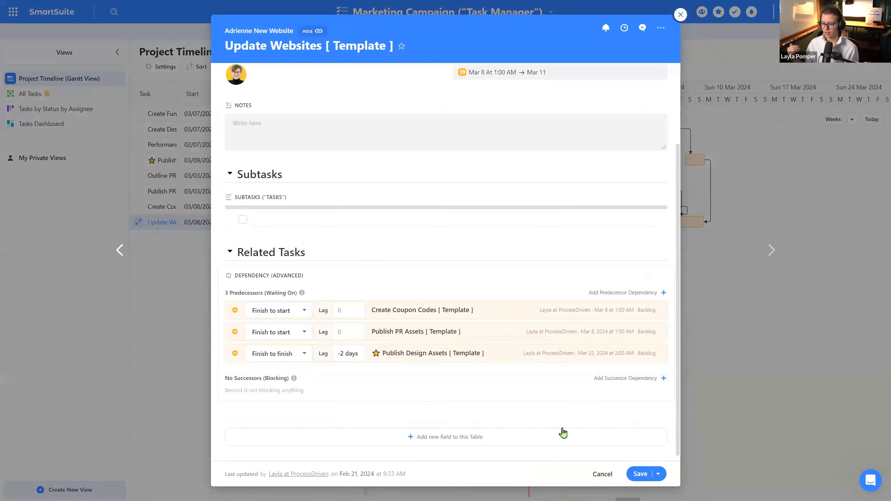
{"action": "left_click", "coordinate": [654, 352]}
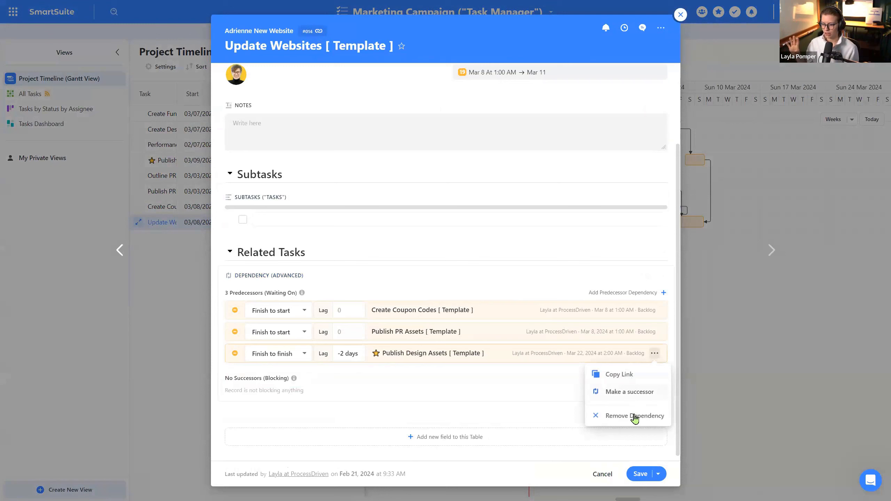
{"action": "left_click", "coordinate": [629, 392]}
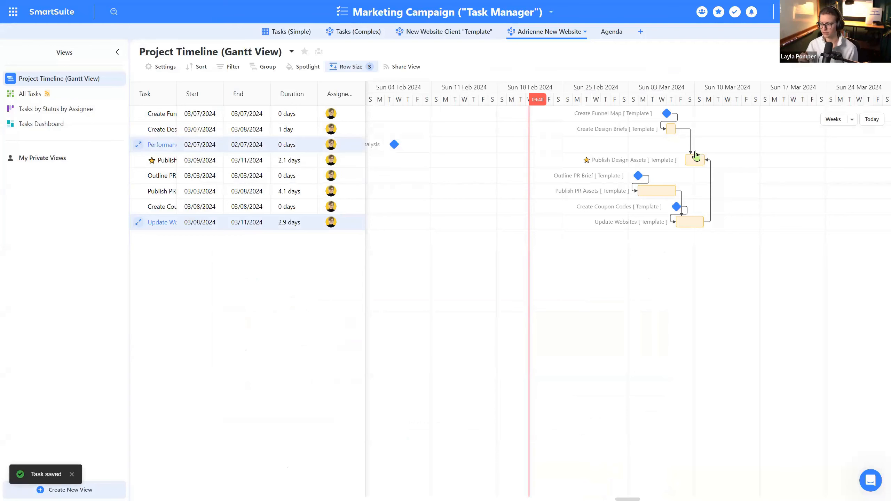
Step: Shift tasks along the client's timeline to test rescheduling, leaving Outline PR Brief on 03/01/2024 and Performance Analysis on 02/22/2024
{"action": "left_click_drag", "start_coordinate": [696, 161], "coordinate": [719, 165]}
{"action": "left_click_drag", "start_coordinate": [639, 176], "coordinate": [698, 182]}
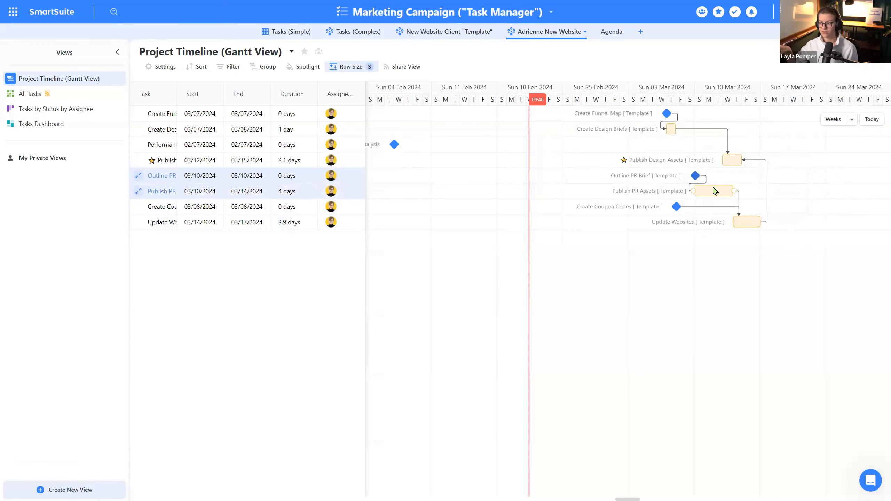
{"action": "left_click_drag", "start_coordinate": [695, 176], "coordinate": [838, 184]}
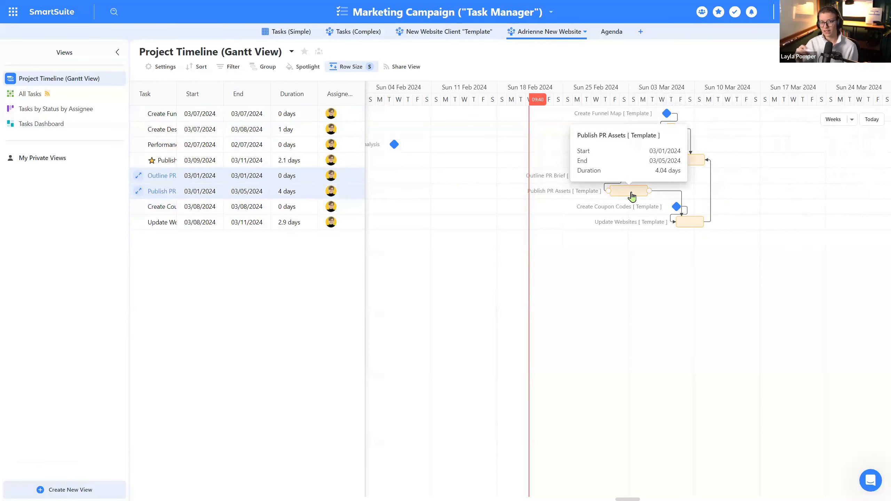
{"action": "left_click_drag", "start_coordinate": [394, 144], "coordinate": [529, 155]}
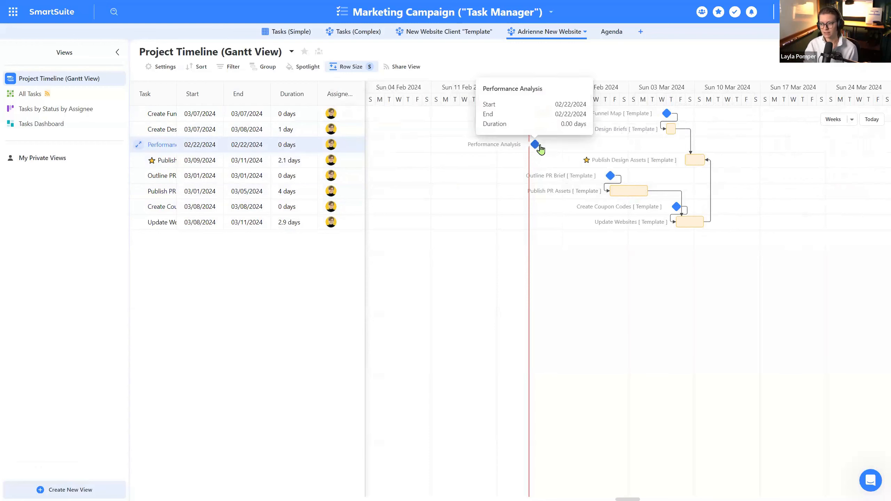
Step: Make Outline PR Brief and Publish Design Assets successors of Performance Analysis on the client's timeline, and move Performance Analysis to 03/10/2024
{"action": "left_click_drag", "start_coordinate": [540, 144], "coordinate": [610, 174]}
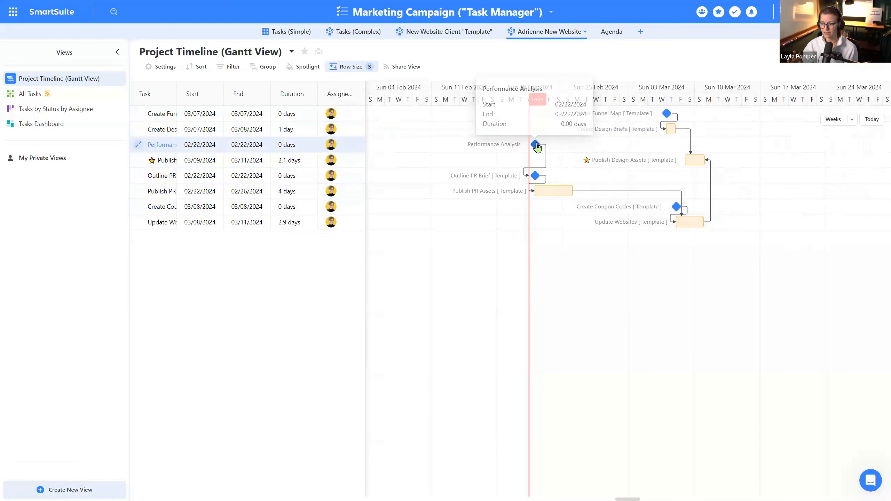
{"action": "left_click_drag", "start_coordinate": [542, 145], "coordinate": [696, 161]}
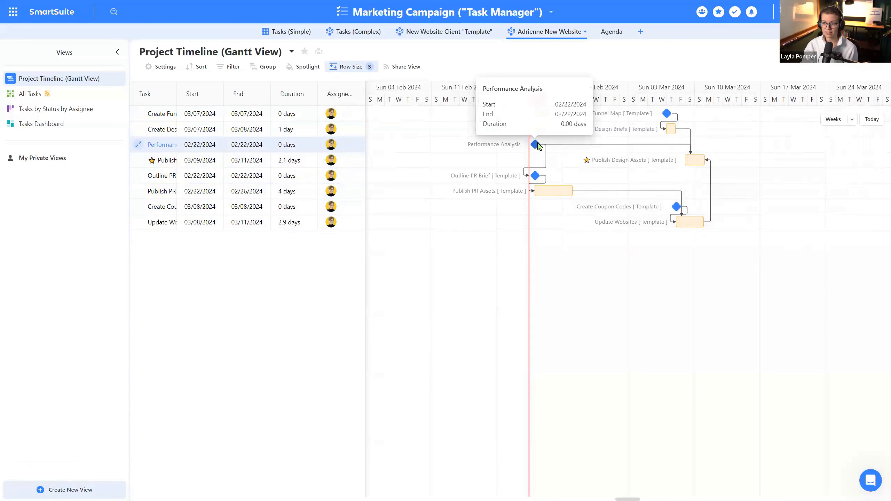
{"action": "left_click_drag", "start_coordinate": [542, 147], "coordinate": [666, 117]}
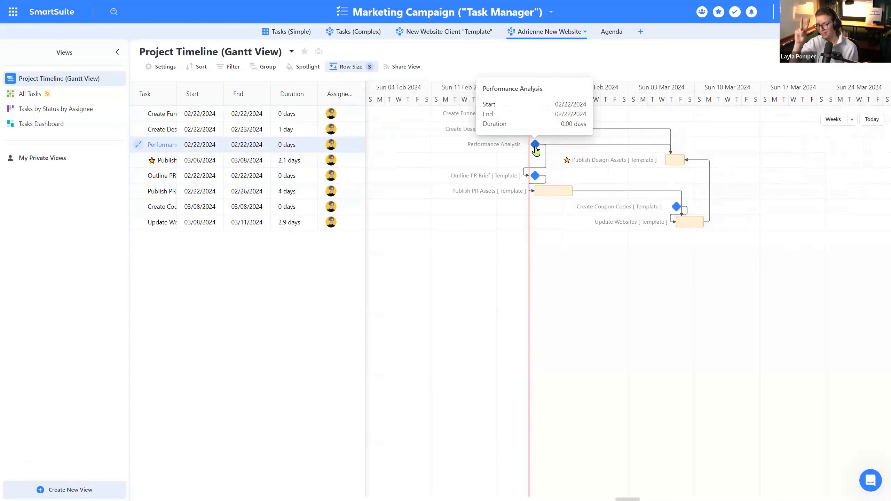
{"action": "left_click_drag", "start_coordinate": [538, 150], "coordinate": [448, 145]}
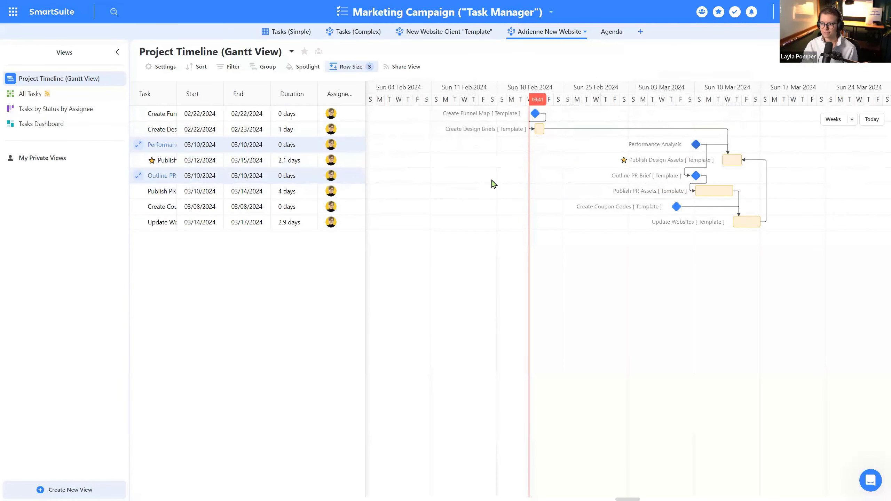
Step: From the Performance Analysis task, enable backward scheduling in the Dependency (Advanced) field, update the field and close the record
{"action": "mouse_move", "coordinate": [538, 129]}
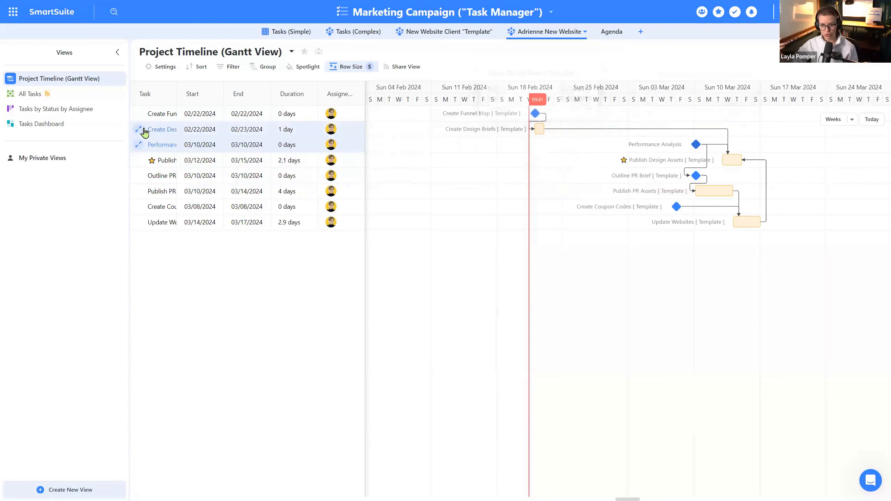
{"action": "left_click", "coordinate": [139, 144]}
{"action": "scroll", "coordinate": [530, 290], "scroll_direction": "down", "scroll_amount": 1}
{"action": "left_click", "coordinate": [661, 297]}
{"action": "left_click", "coordinate": [646, 324]}
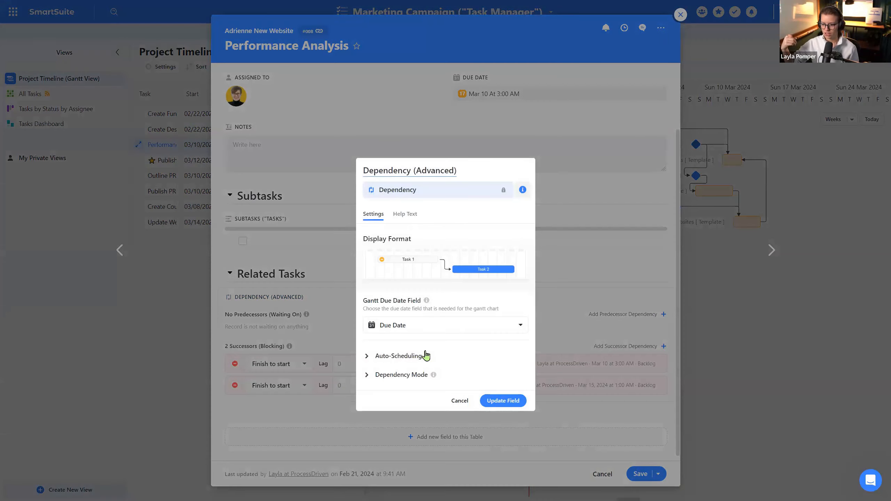
{"action": "left_click", "coordinate": [423, 353]}
{"action": "left_click", "coordinate": [437, 375]}
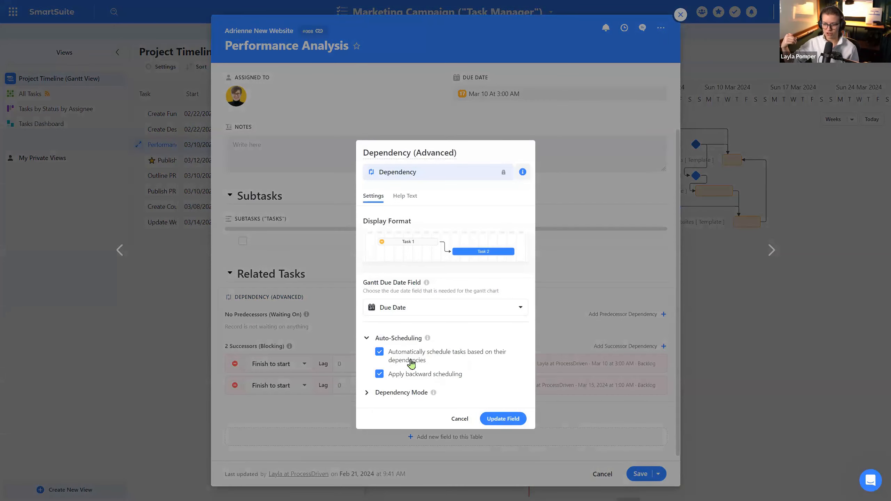
{"action": "left_click", "coordinate": [497, 419]}
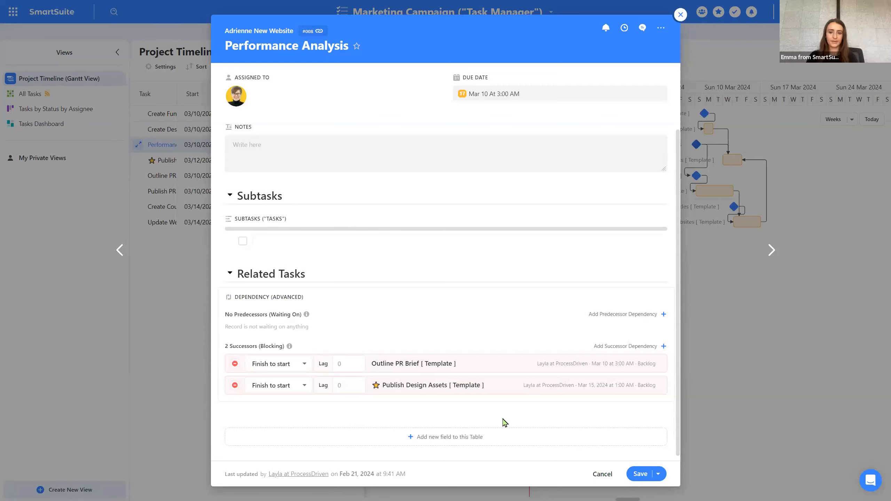
{"action": "left_click", "coordinate": [680, 14]}
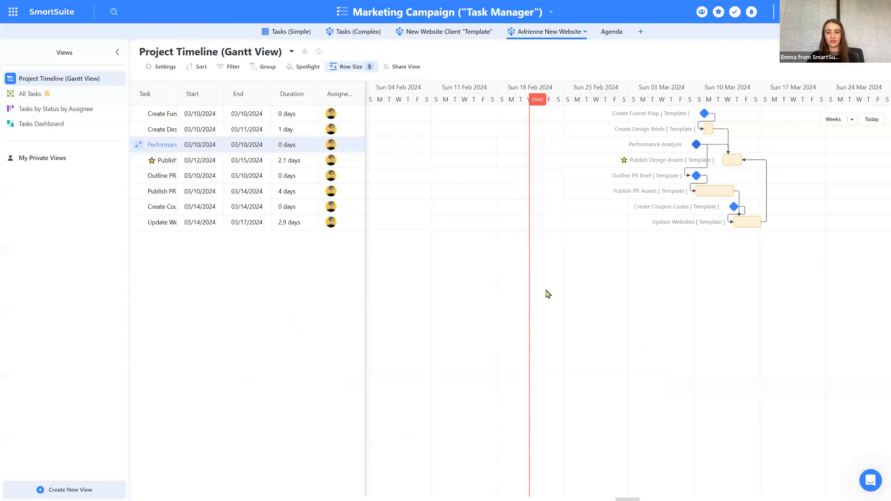
Step: Check Tasks by Project in the Tasks (Simple) table, and place Company Timeline (Gantt View) first among the Tasks (Complex) views
{"action": "left_click", "coordinate": [309, 33]}
{"action": "left_click", "coordinate": [42, 83]}
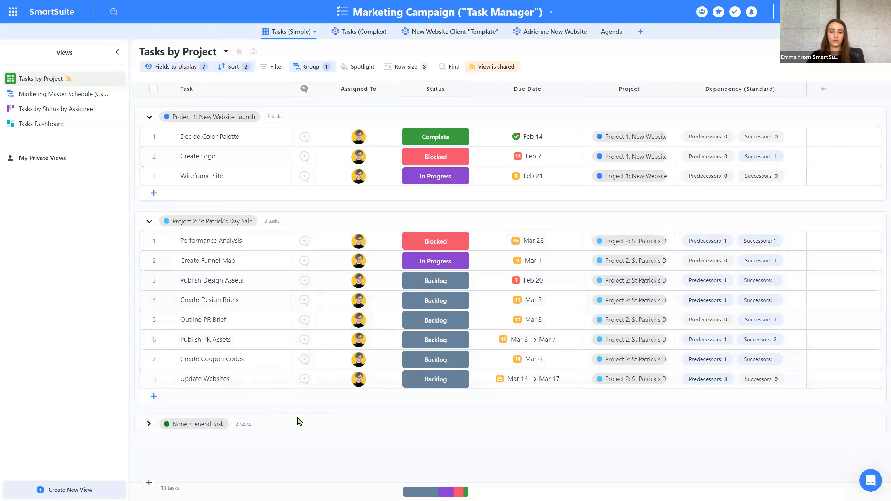
{"action": "left_click", "coordinate": [346, 33]}
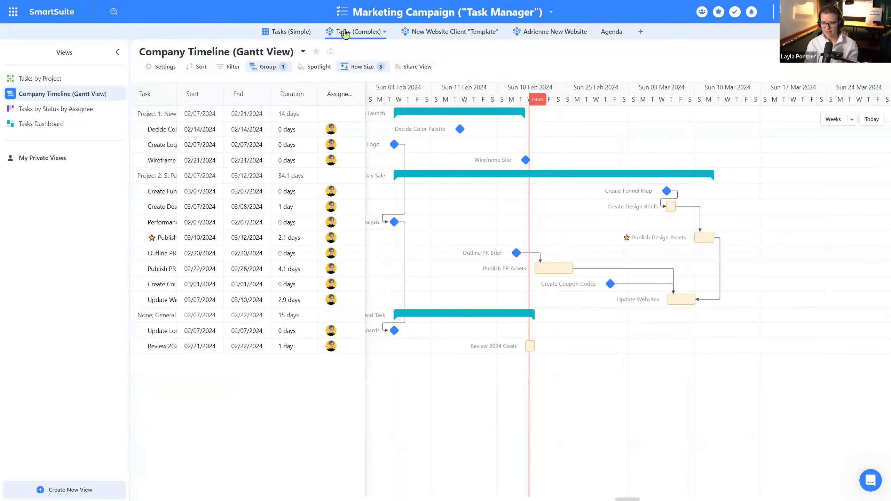
{"action": "mouse_move", "coordinate": [73, 85]}
{"action": "left_mouse_down"}
{"action": "mouse_move", "coordinate": [109, 148]}
{"action": "mouse_move", "coordinate": [73, 93]}
{"action": "mouse_move", "coordinate": [72, 101]}
{"action": "left_mouse_up"}
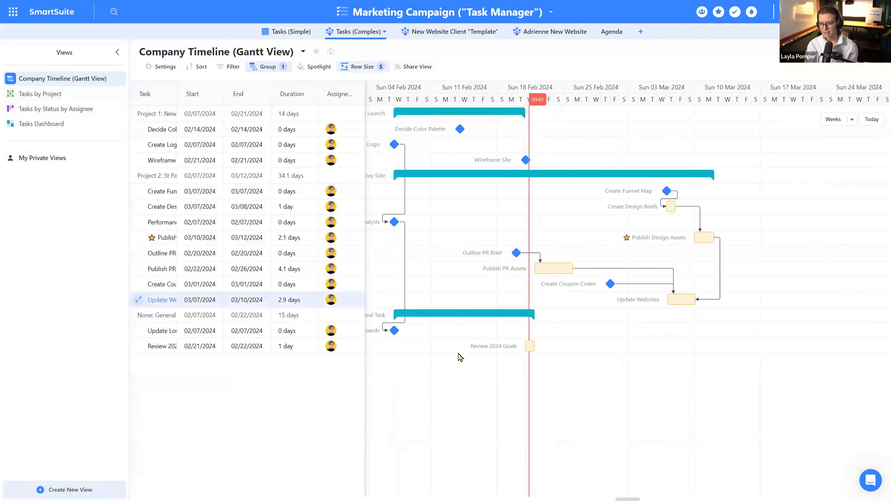
Step: Make Decide Color Palette a successor of the Create Logo task on the company timeline
{"action": "scroll", "coordinate": [624, 488], "scroll_direction": "left", "scroll_amount": 5}
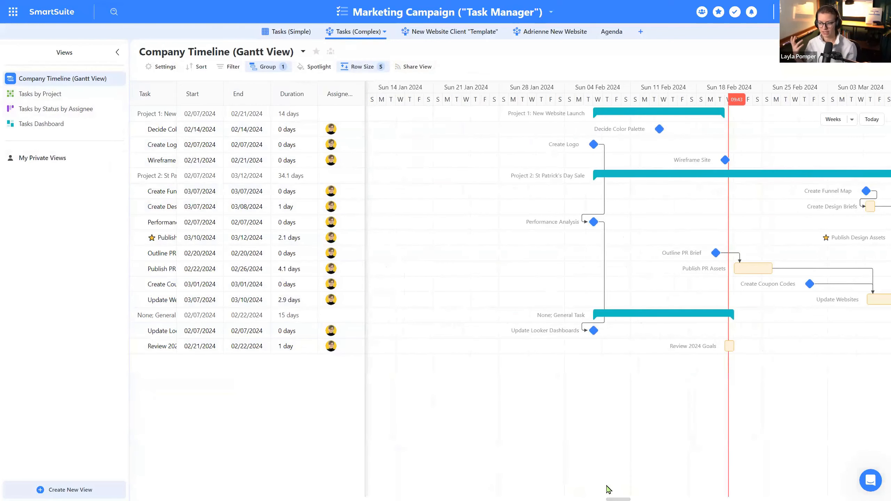
{"action": "scroll", "coordinate": [624, 489], "scroll_direction": "right", "scroll_amount": 5}
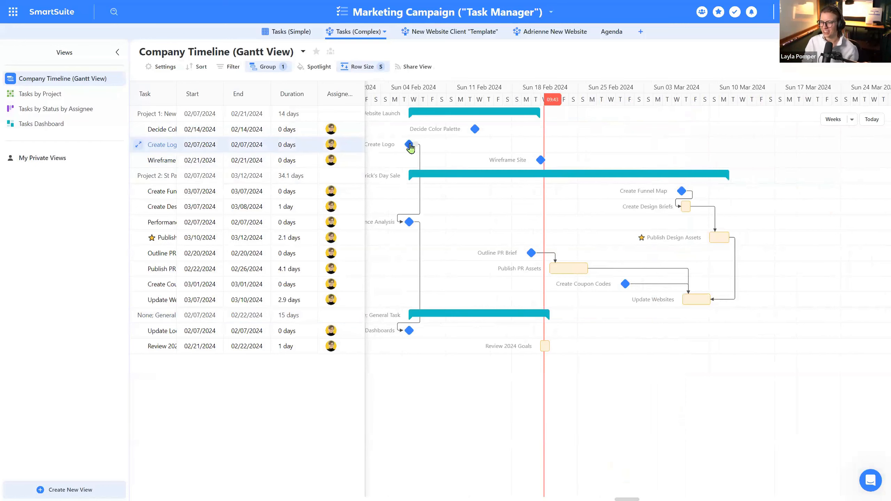
{"action": "left_click_drag", "start_coordinate": [436, 157], "coordinate": [477, 131]}
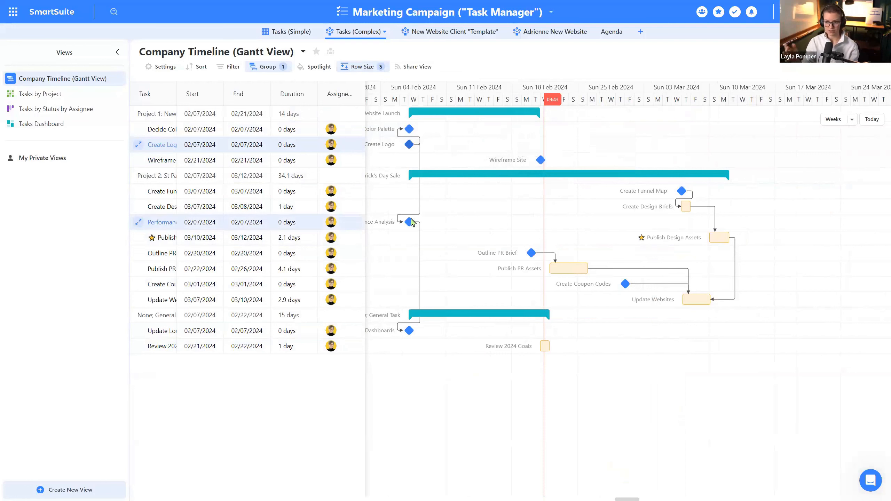
{"action": "mouse_move", "coordinate": [412, 221]}
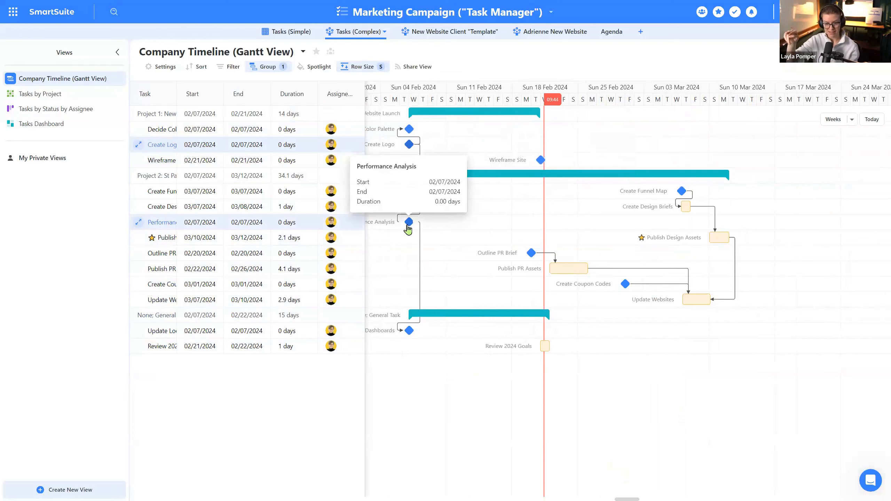
{"action": "mouse_move", "coordinate": [409, 337]}
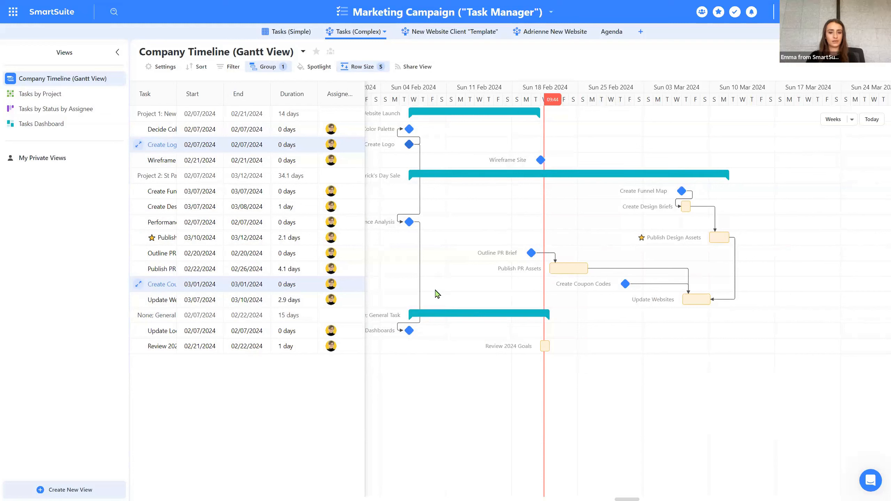
Step: In the Publish PR Assets task, change the Update Websites successor dependency to Finish to finish and save the record
{"action": "left_click", "coordinate": [577, 273]}
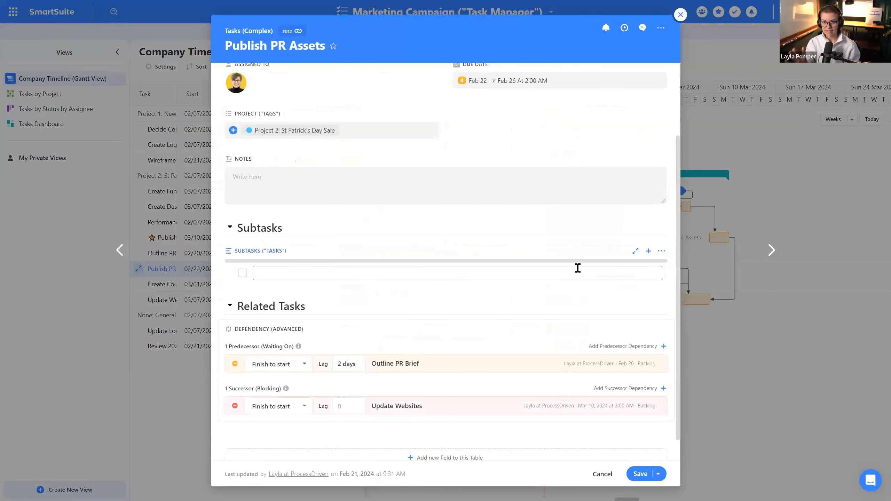
{"action": "scroll", "coordinate": [527, 397], "scroll_direction": "down", "scroll_amount": 1}
{"action": "left_click", "coordinate": [286, 393]}
{"action": "left_click", "coordinate": [294, 310]}
{"action": "left_click", "coordinate": [286, 345]}
{"action": "left_click", "coordinate": [327, 404]}
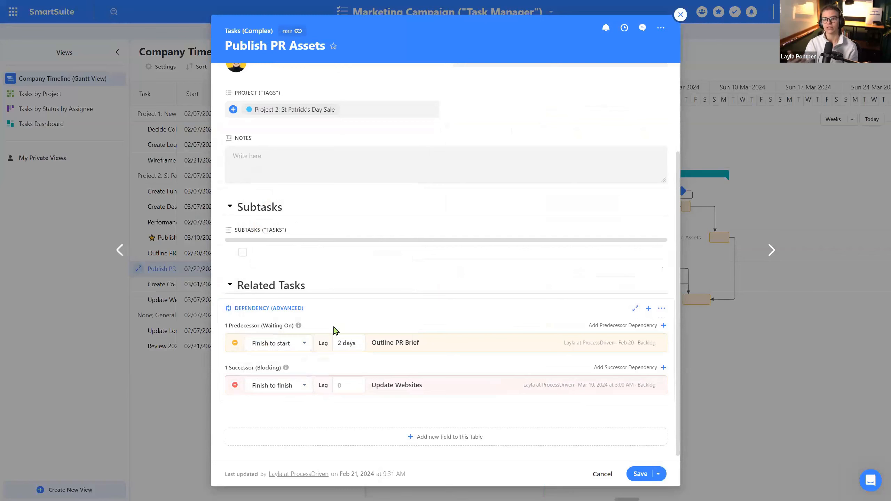
{"action": "left_click", "coordinate": [651, 478]}
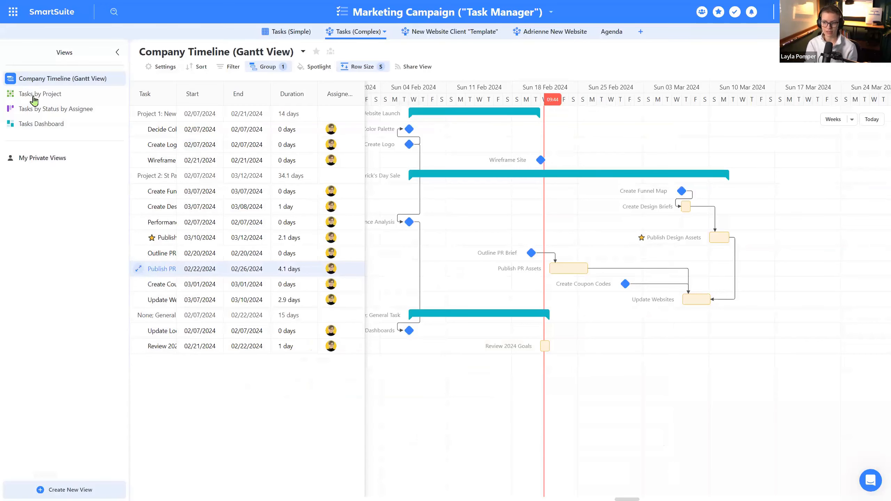
Step: In the Tasks by Project view, inspect the predecessor and successor details of the Publish Design Assets task
{"action": "left_click", "coordinate": [33, 98]}
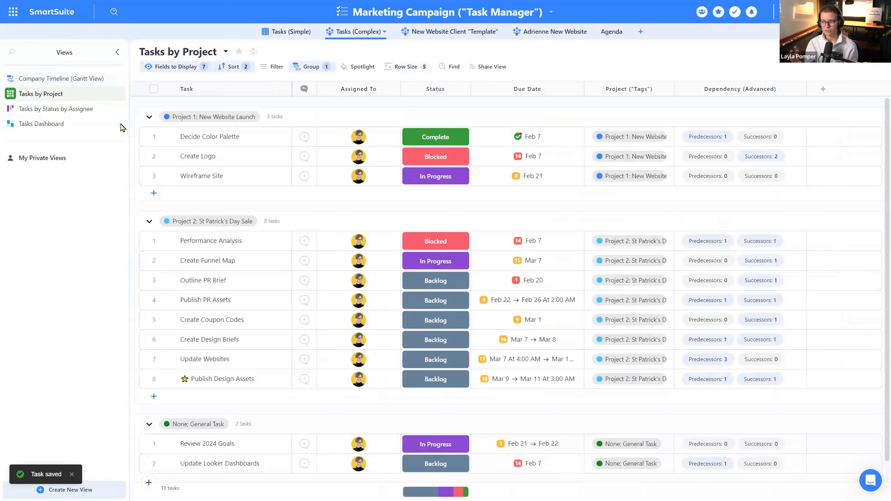
{"action": "left_click", "coordinate": [800, 89]}
{"action": "left_click", "coordinate": [754, 113]}
{"action": "left_click", "coordinate": [809, 408]}
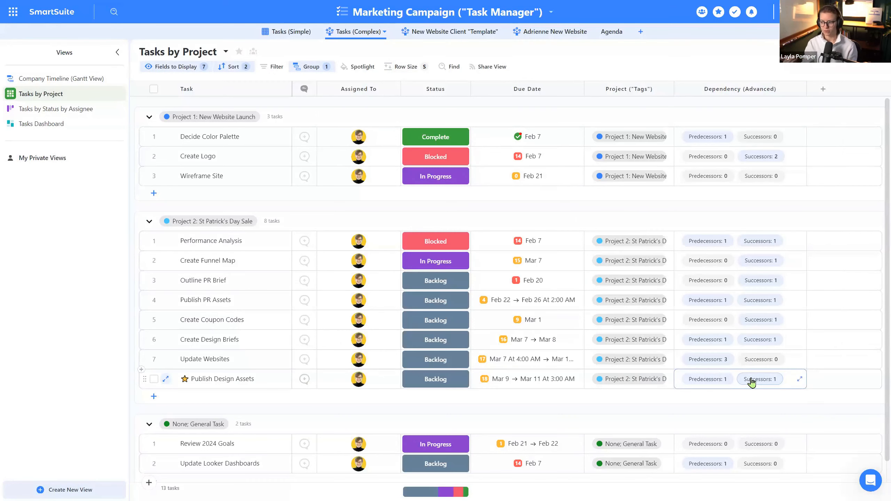
{"action": "left_click", "coordinate": [799, 379]}
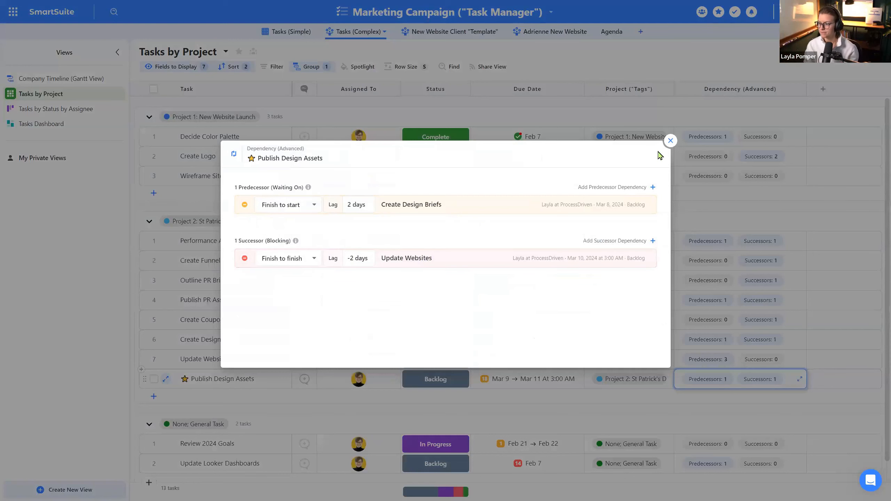
{"action": "left_click", "coordinate": [669, 141]}
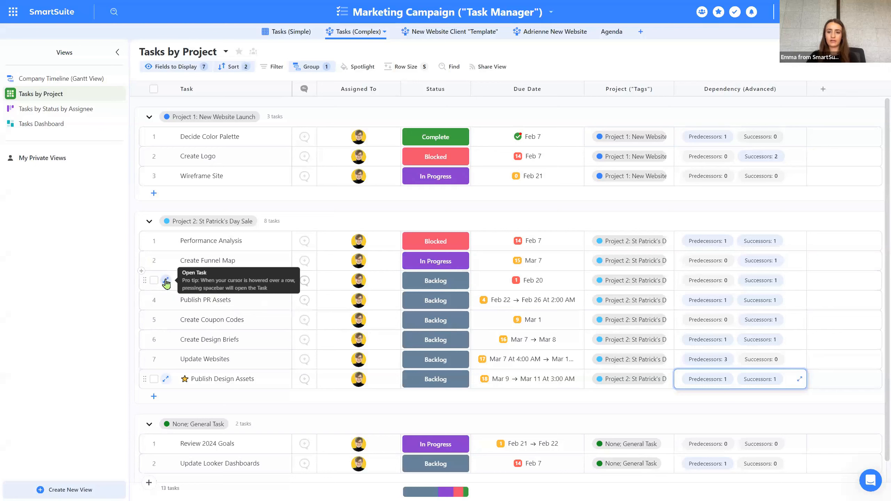
{"action": "left_click", "coordinate": [176, 400]}
{"action": "left_click", "coordinate": [154, 396]}
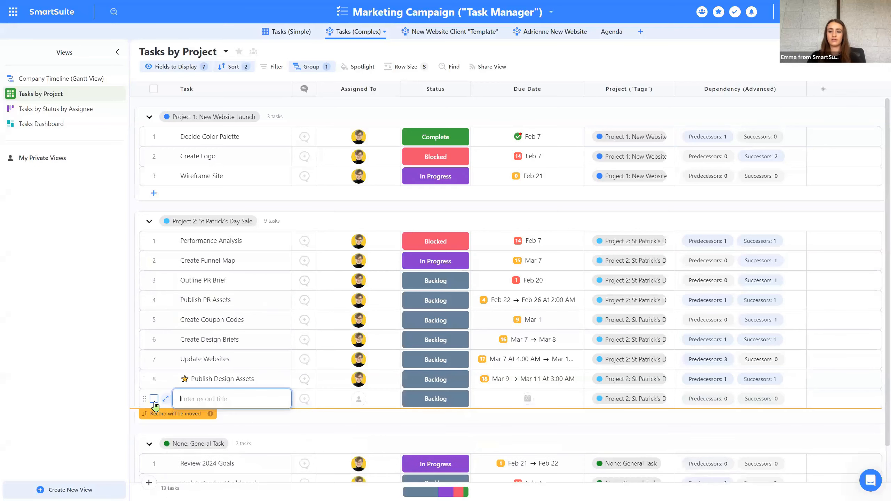
{"action": "left_click", "coordinate": [121, 183]}
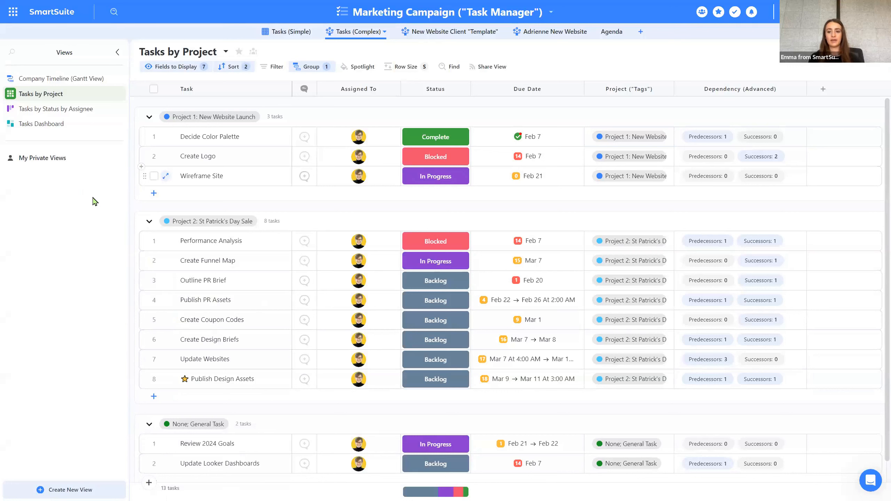
Step: Create a public Form view in the Tasks (Complex) table, keeping the default name Form
{"action": "left_click", "coordinate": [70, 485]}
{"action": "scroll", "coordinate": [434, 199], "scroll_direction": "down", "scroll_amount": 5}
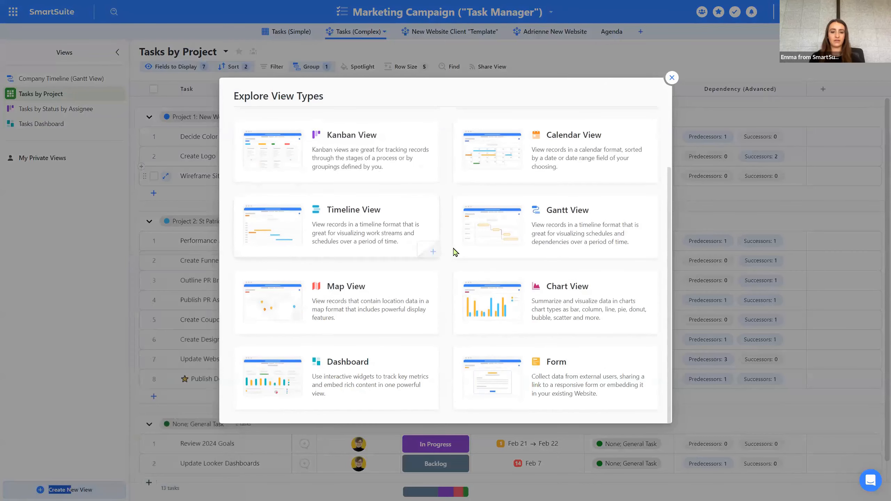
{"action": "left_click", "coordinate": [545, 378]}
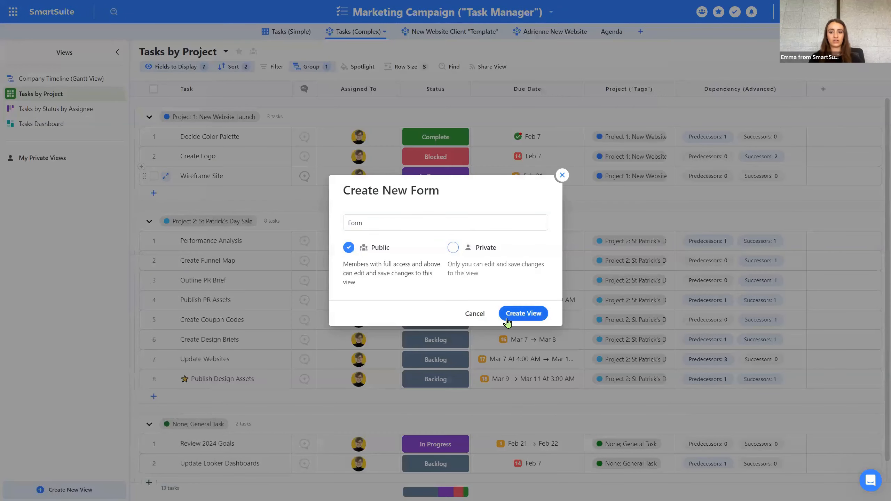
{"action": "left_click", "coordinate": [493, 316]}
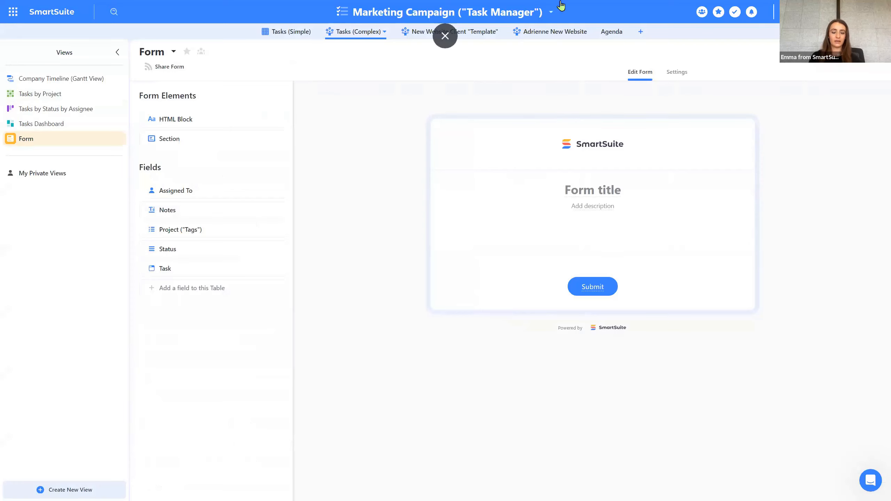
{"action": "left_click_drag", "start_coordinate": [561, 5], "coordinate": [567, 108]}
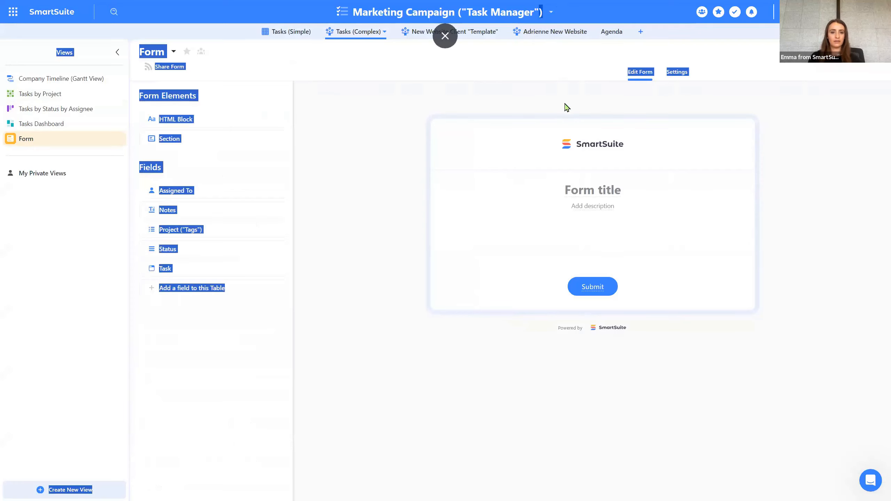
{"action": "left_click", "coordinate": [502, 177]}
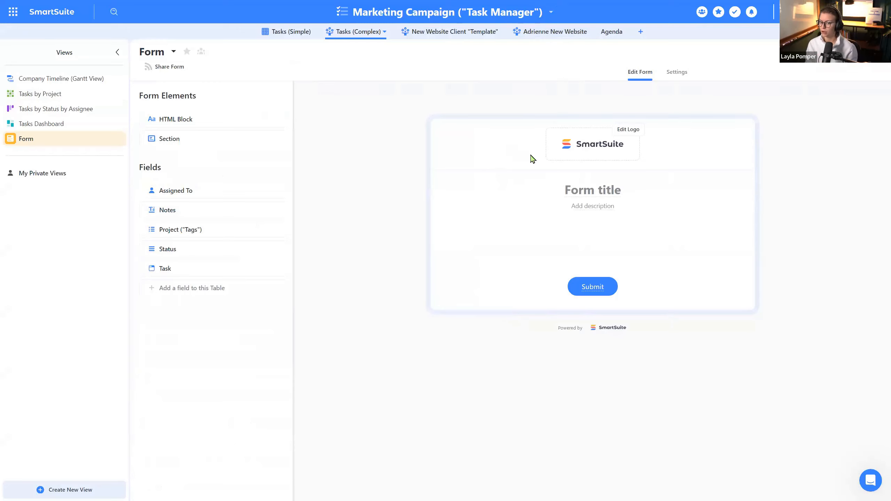
{"action": "left_click", "coordinate": [493, 14]}
{"action": "left_click", "coordinate": [308, 161]}
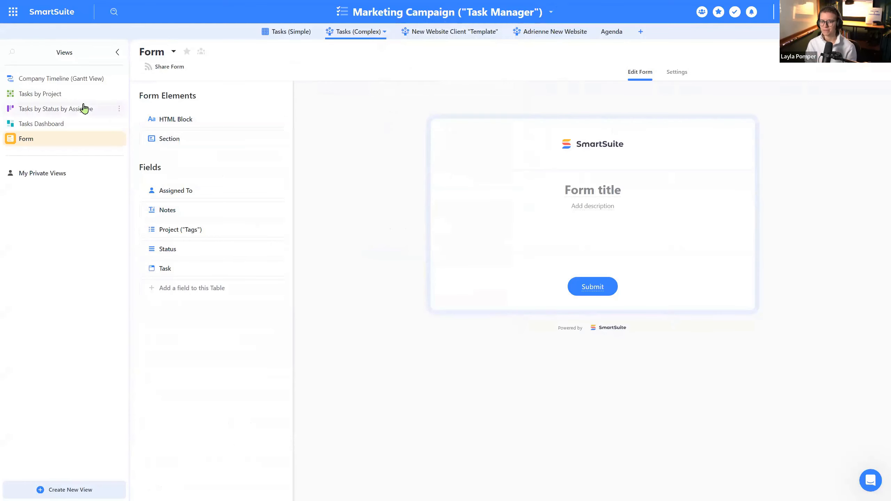
Step: Return to the Tasks by Project view, and open the New Website Client "Template" table
{"action": "left_click", "coordinate": [70, 101]}
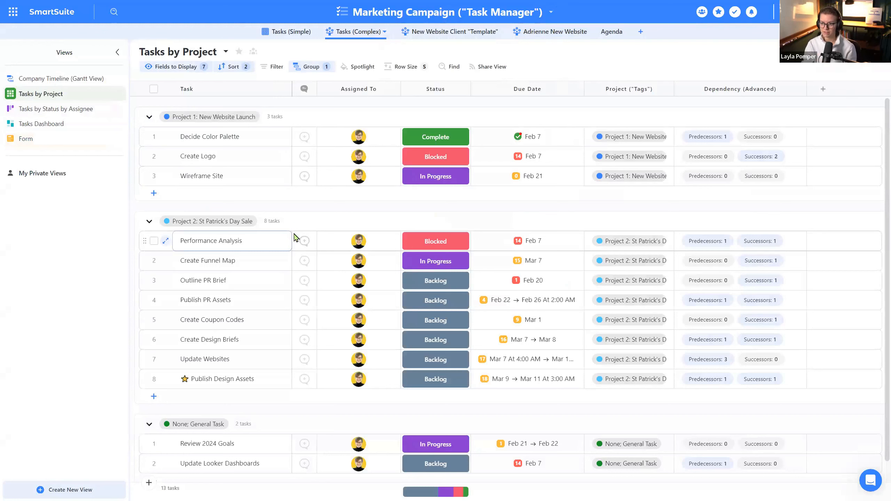
{"action": "left_click", "coordinate": [335, 241]}
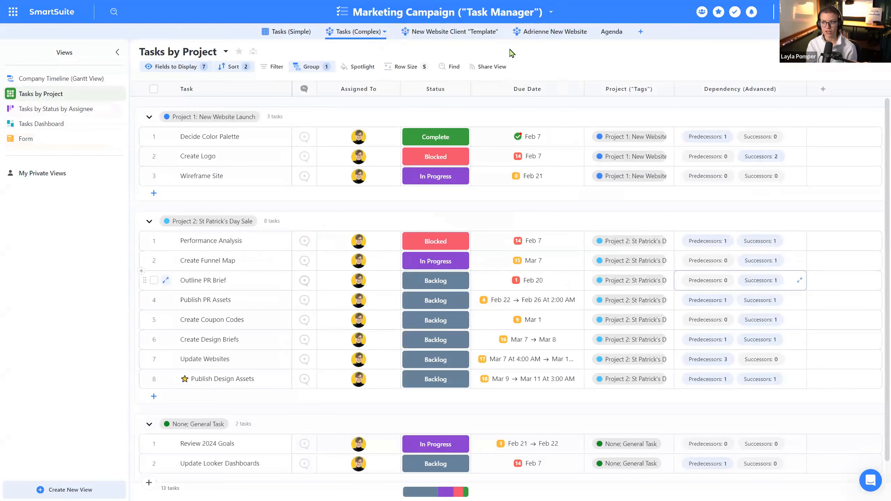
{"action": "left_click", "coordinate": [479, 34]}
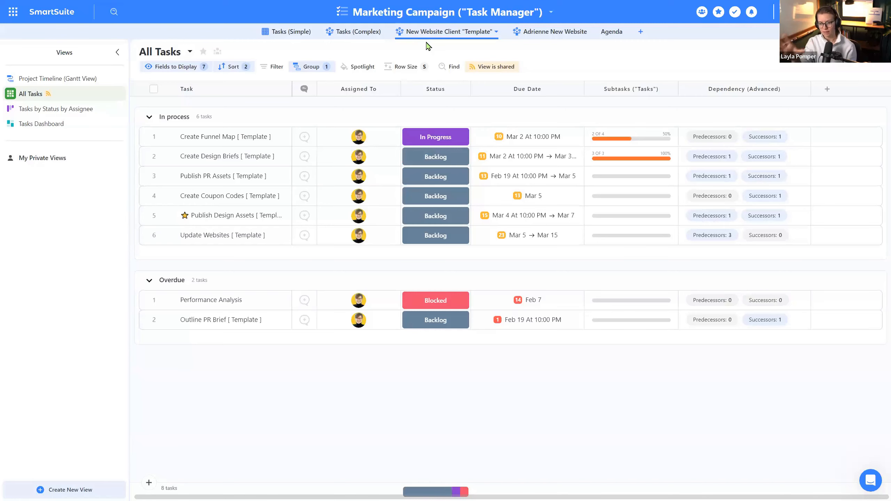
Step: In the Tasks (Complex) table, duplicate the Performance Analysis, Outline PR Brief and Publish PR Assets tasks together
{"action": "left_click", "coordinate": [358, 35]}
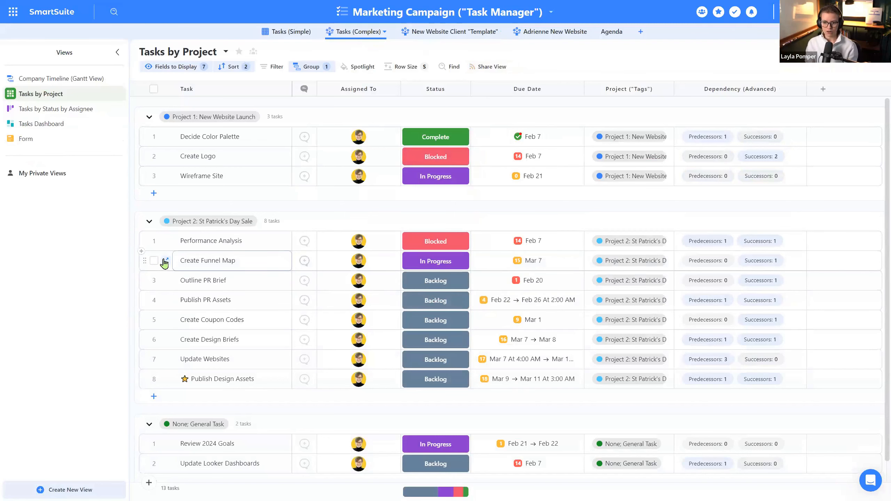
{"action": "left_click", "coordinate": [154, 241]}
{"action": "left_click", "coordinate": [154, 280]}
{"action": "left_click", "coordinate": [153, 300]}
{"action": "left_click", "coordinate": [560, 489]}
{"action": "left_click", "coordinate": [584, 484]}
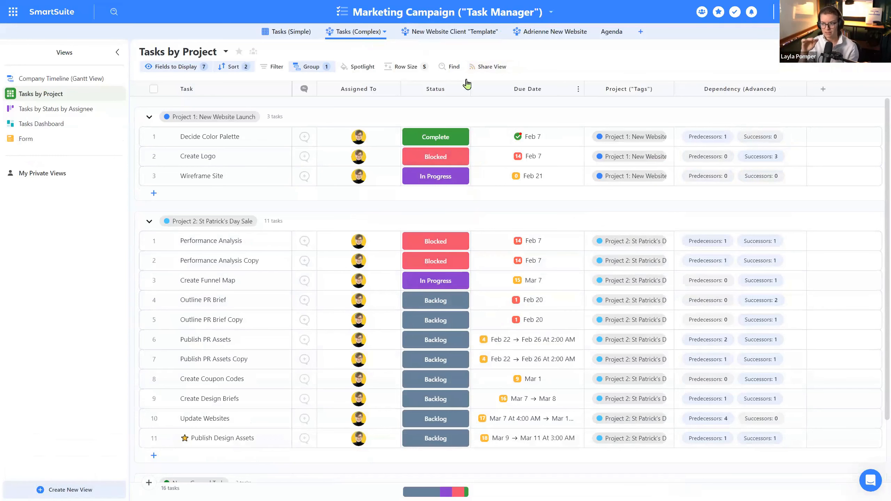
Step: View the New Website Client "Template" table, and return to the Tasks (Complex) table
{"action": "left_click", "coordinate": [446, 31]}
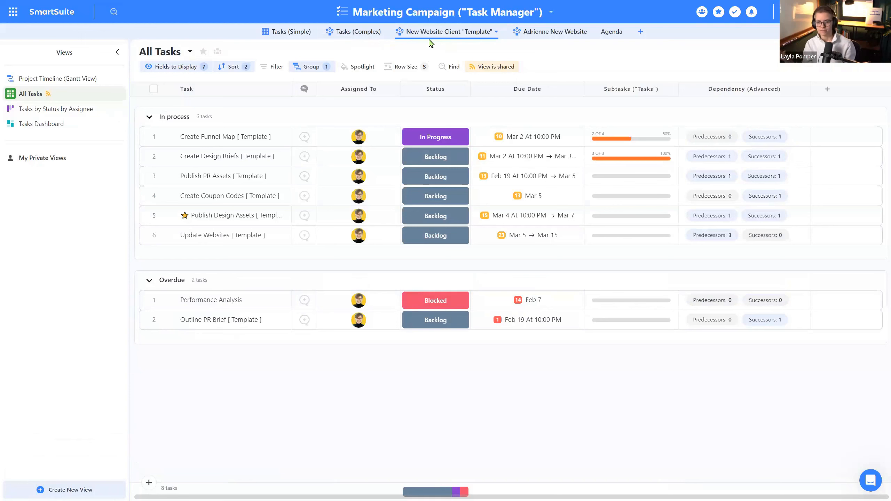
{"action": "left_click", "coordinate": [374, 33]}
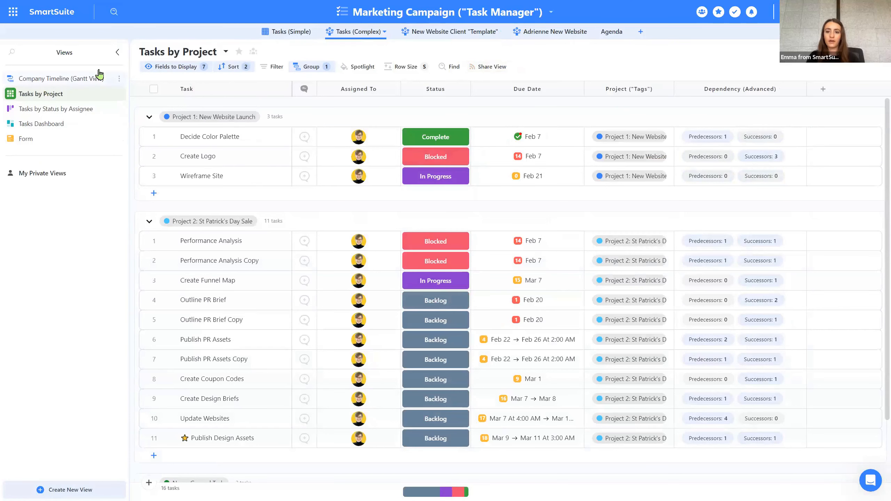
{"action": "mouse_move", "coordinate": [112, 77]}
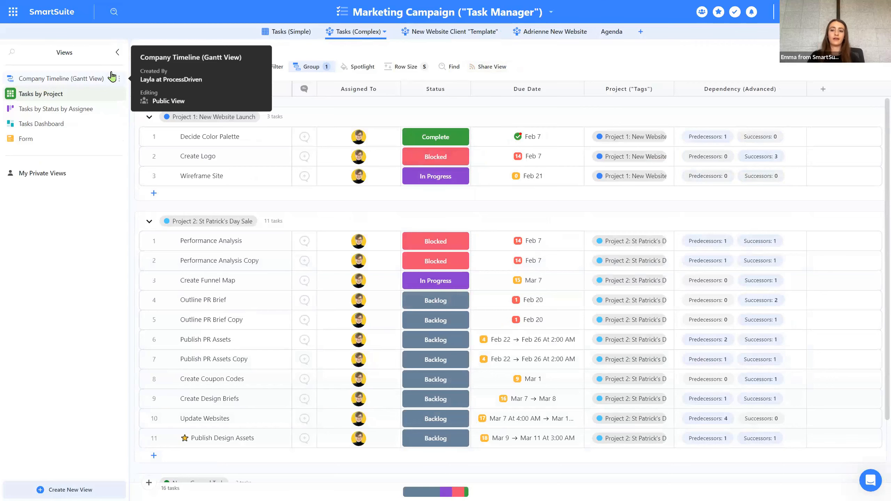
Step: Start a new automation for the solution, triggered when a form is submitted in Tasks (Complex), and add a trigger condition
{"action": "left_click", "coordinate": [469, 16]}
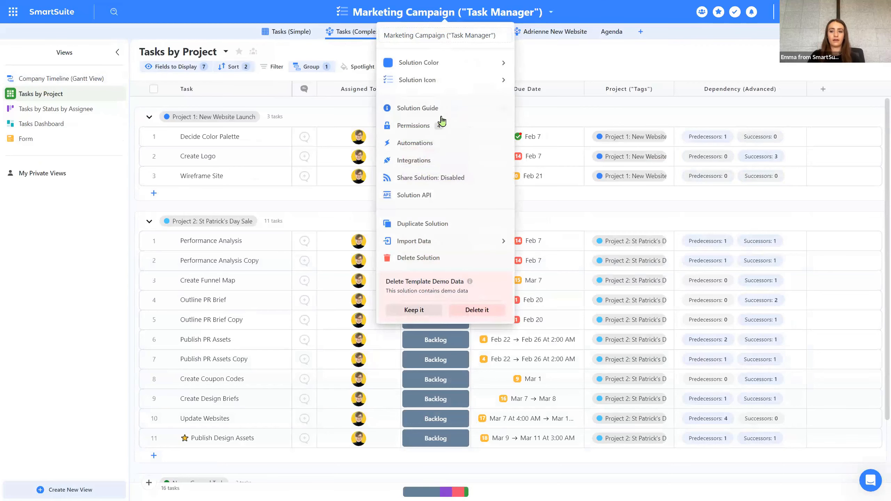
{"action": "left_click", "coordinate": [439, 142]}
{"action": "left_click", "coordinate": [475, 352]}
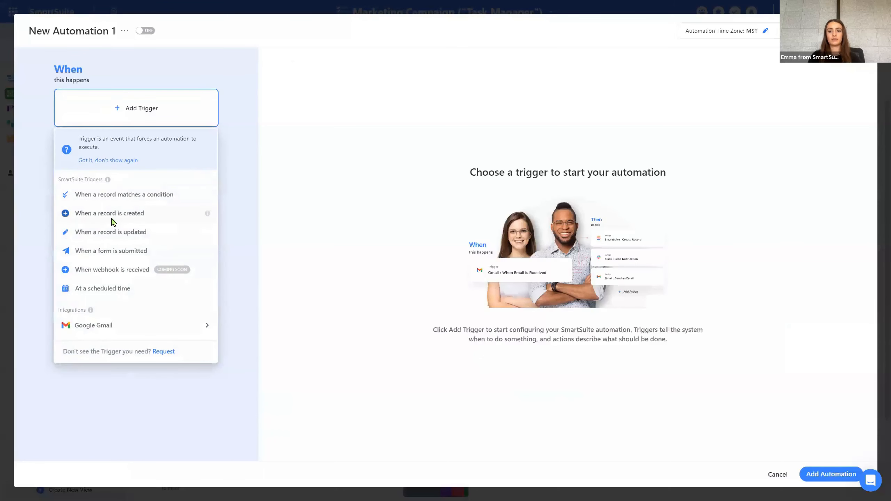
{"action": "left_click", "coordinate": [307, 384]}
{"action": "left_click", "coordinate": [179, 124]}
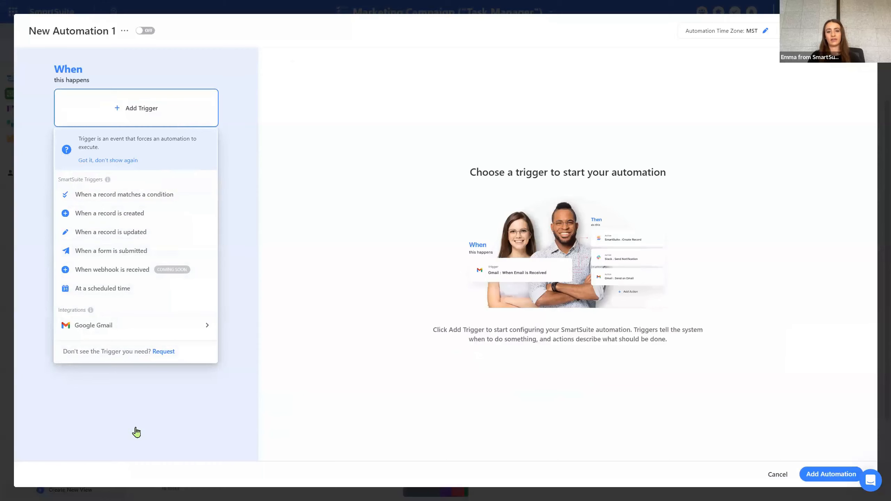
{"action": "left_click", "coordinate": [111, 250]}
{"action": "left_click", "coordinate": [422, 234]}
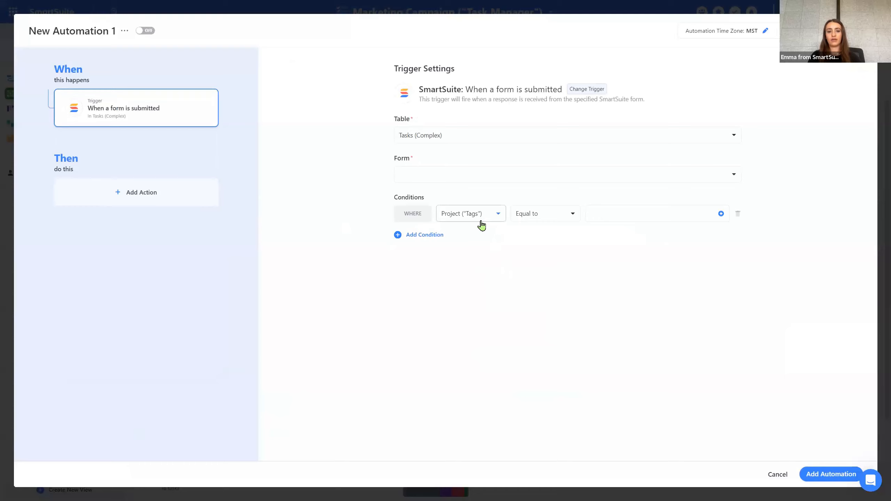
Step: Browse the fields available for the trigger condition, keeping Project ("Tags") as the condition field
{"action": "left_click", "coordinate": [481, 221]}
{"action": "scroll", "coordinate": [488, 266], "scroll_direction": "down", "scroll_amount": 5}
{"action": "scroll", "coordinate": [491, 279], "scroll_direction": "up", "scroll_amount": 2}
{"action": "scroll", "coordinate": [491, 279], "scroll_direction": "down", "scroll_amount": 2}
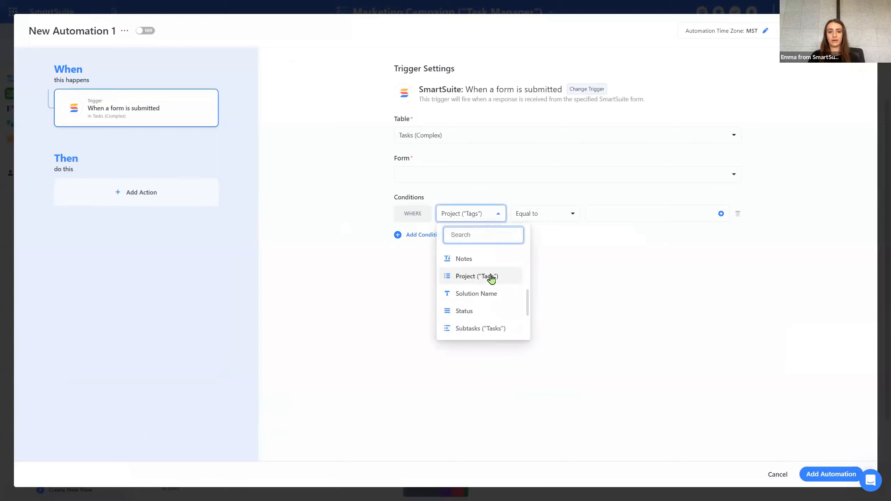
{"action": "left_click", "coordinate": [639, 255]}
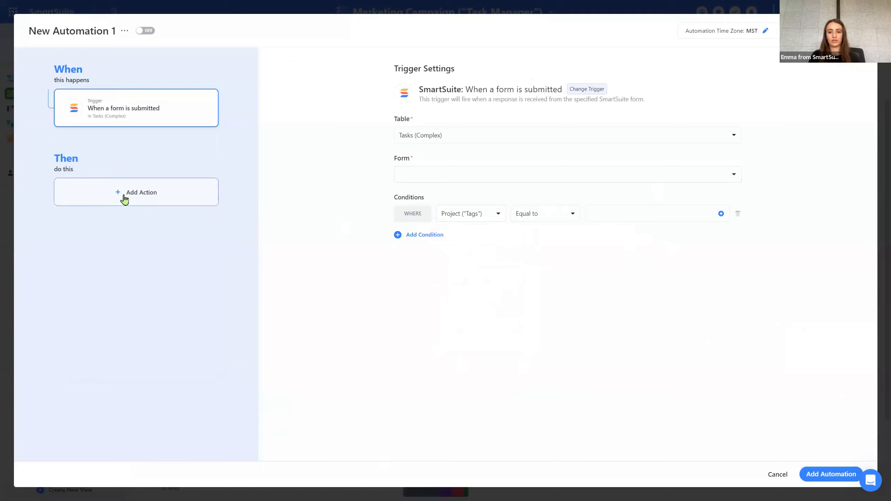
Step: Add an Update records action for the Tasks (Complex) table to the automation
{"action": "left_click", "coordinate": [124, 199]}
{"action": "left_click", "coordinate": [139, 294]}
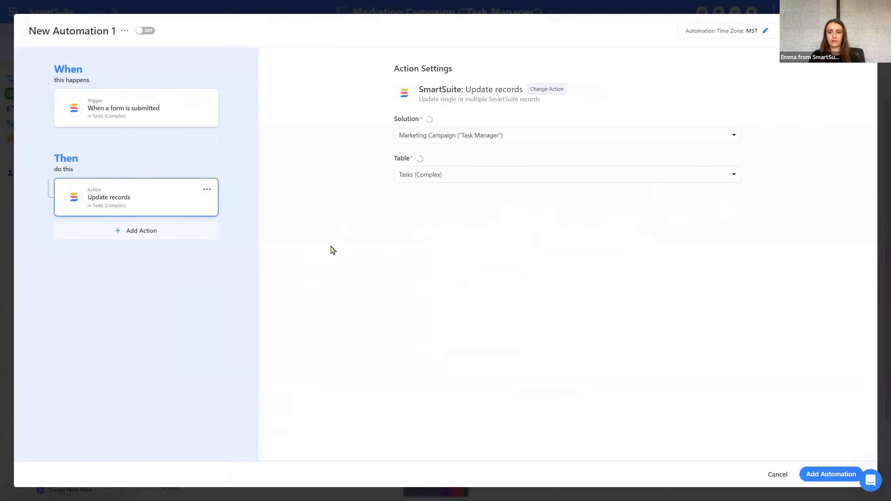
{"action": "left_click", "coordinate": [505, 249]}
{"action": "left_click", "coordinate": [505, 249]}
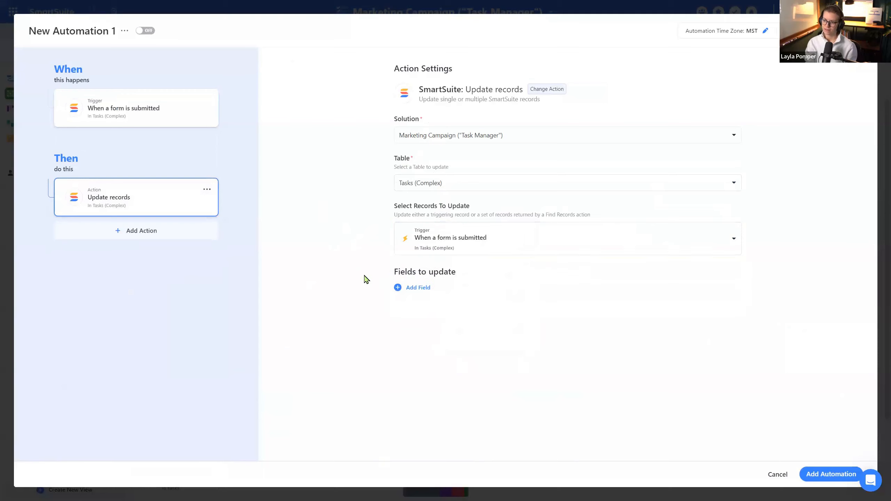
Step: List the fields the Update records action can change, and discard the automation without saving
{"action": "left_click", "coordinate": [398, 288]}
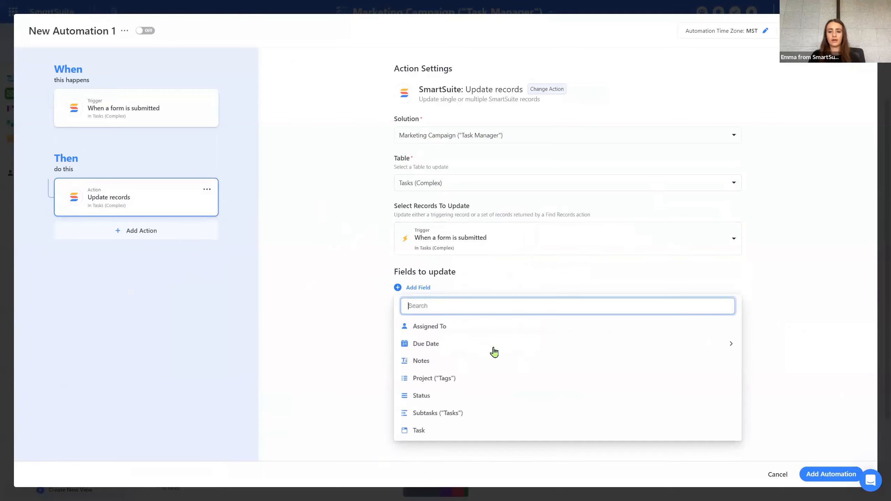
{"action": "left_click", "coordinate": [319, 351]}
{"action": "left_click", "coordinate": [777, 474]}
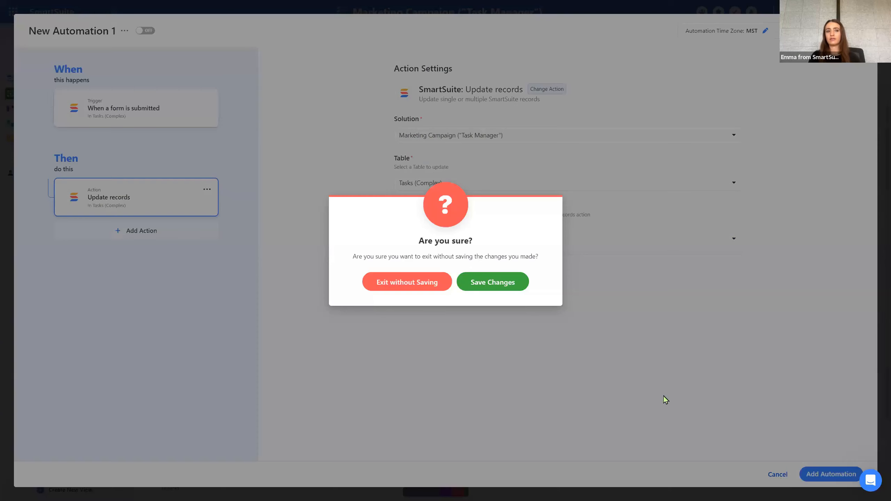
{"action": "left_click", "coordinate": [434, 285]}
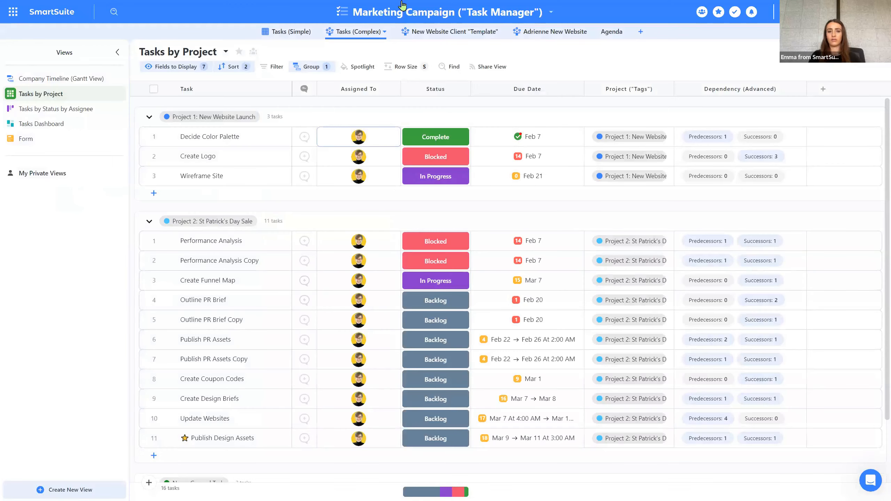
Step: Compare the client-specific New Website table's Gantt timeline with the New Website Client "Template" table, ending on the template
{"action": "left_click", "coordinate": [560, 37]}
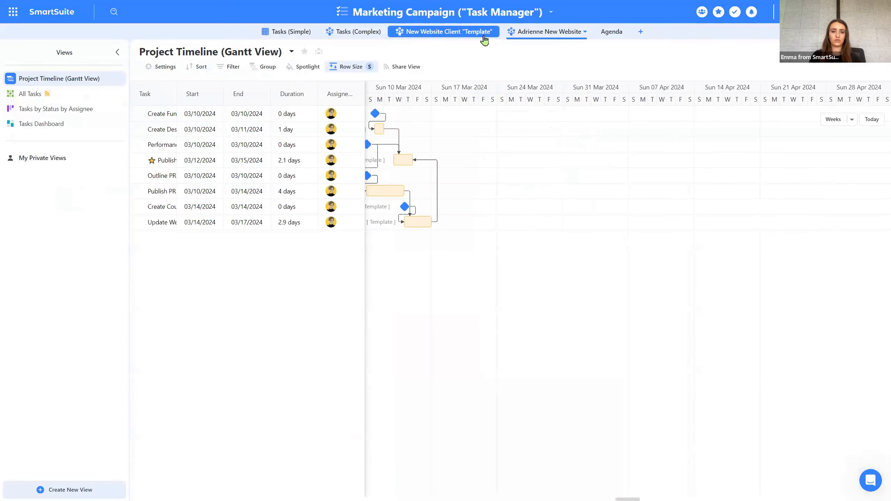
{"action": "left_click", "coordinate": [484, 39]}
{"action": "left_click", "coordinate": [549, 37]}
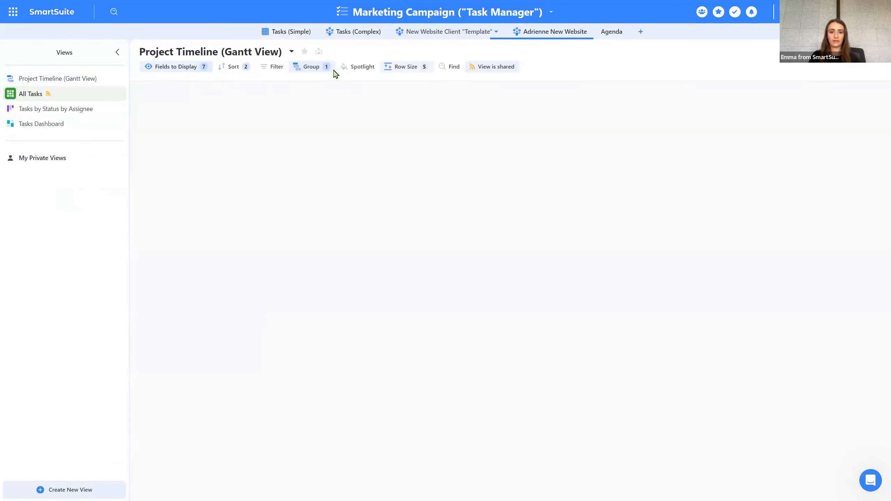
{"action": "left_click", "coordinate": [445, 35]}
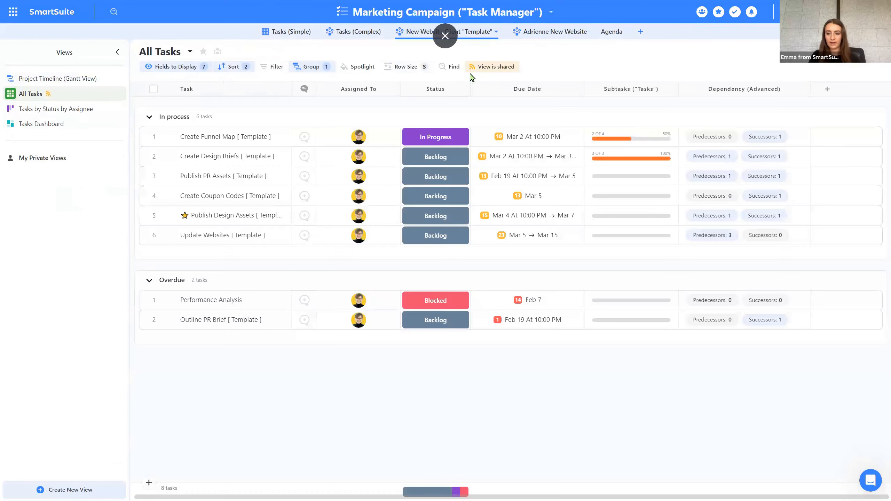